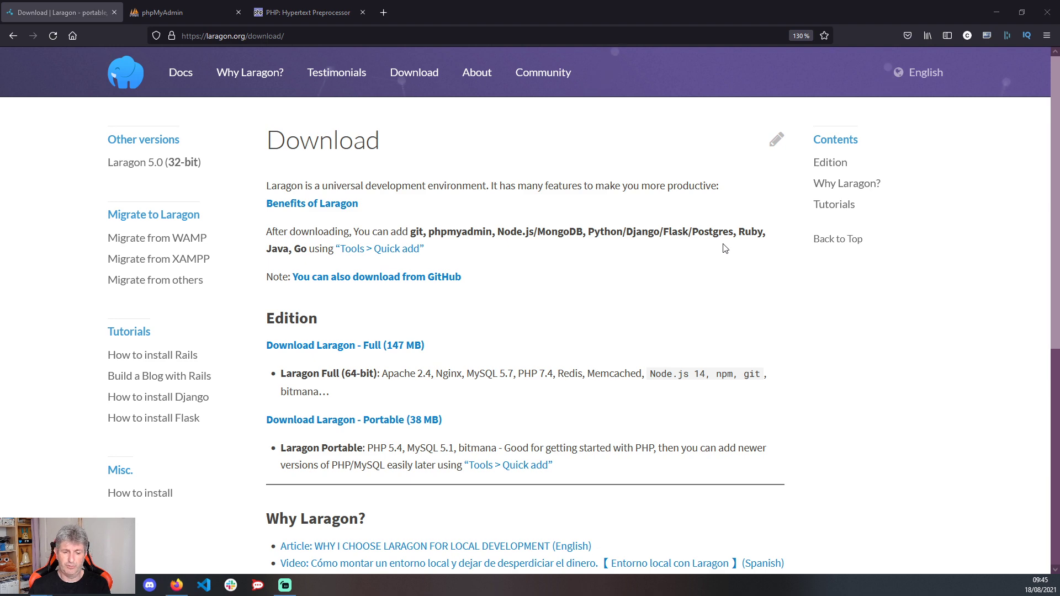
- Launch laragon-wamp(1).exe from the Téléchargements folder, then minimize the Explorer window
{"action": "key", "text": "alt+Tab"}
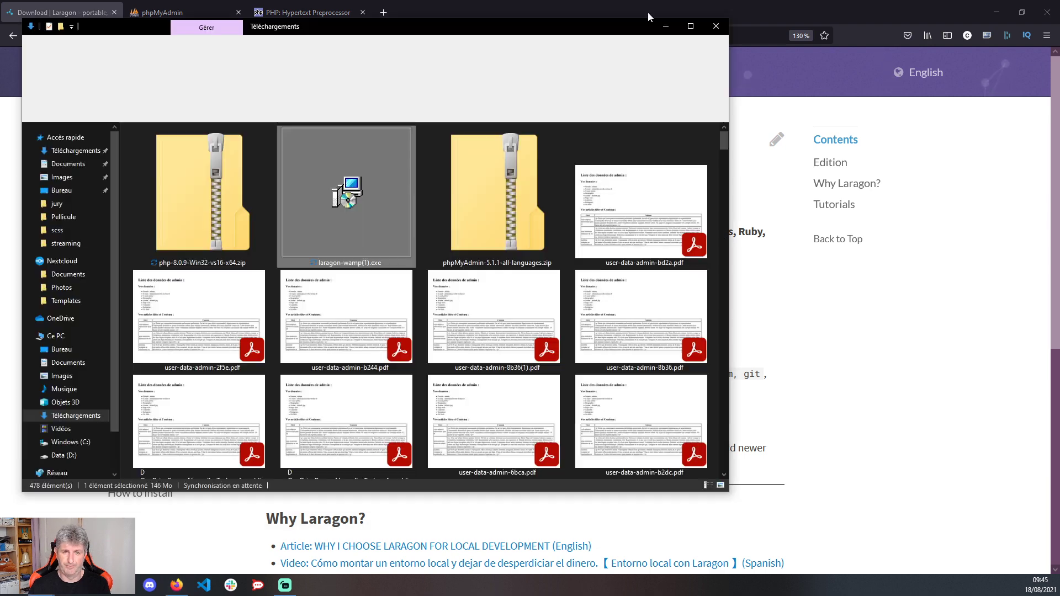
{"action": "double_click", "coordinate": [356, 194]}
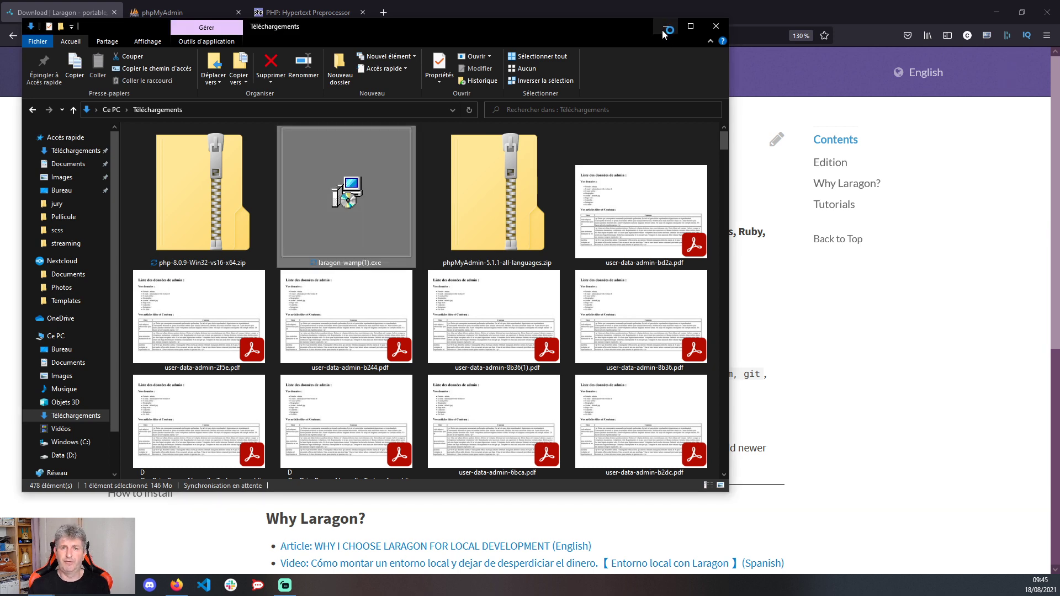
{"action": "left_click", "coordinate": [665, 26]}
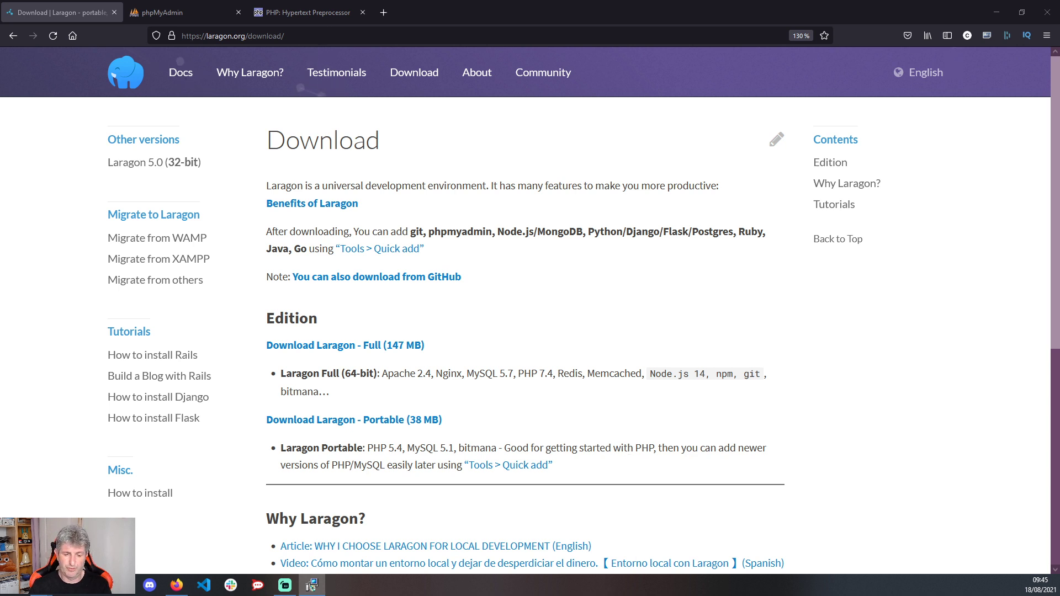
- Run the Laragon installer in Français, centred on a cleared desktop, reaching the C:\laragon destination page
{"action": "left_click_drag", "start_coordinate": [584, 552], "coordinate": [518, 198]}
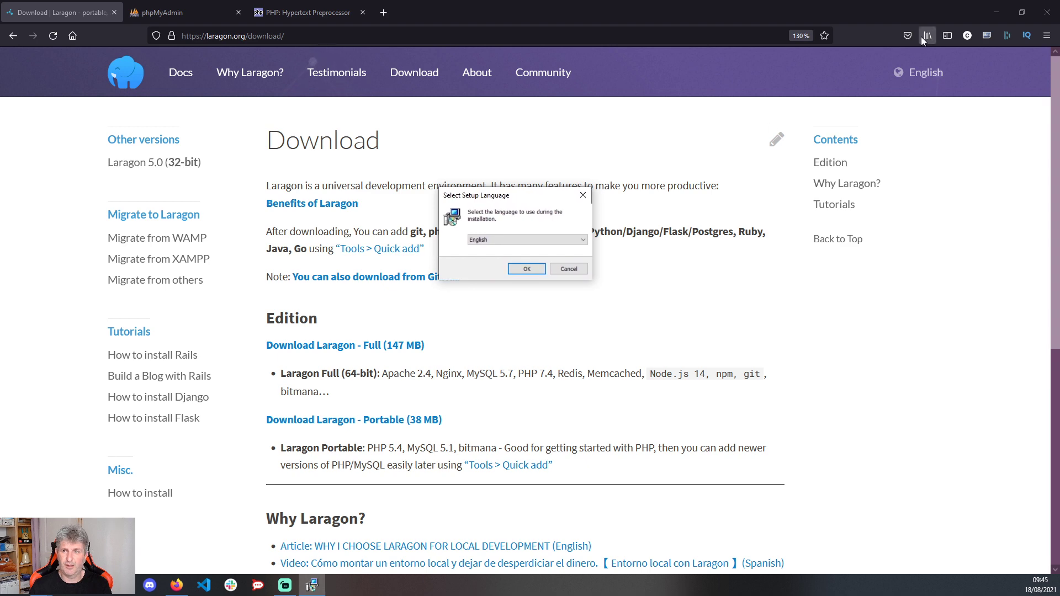
{"action": "left_click", "coordinate": [996, 12]}
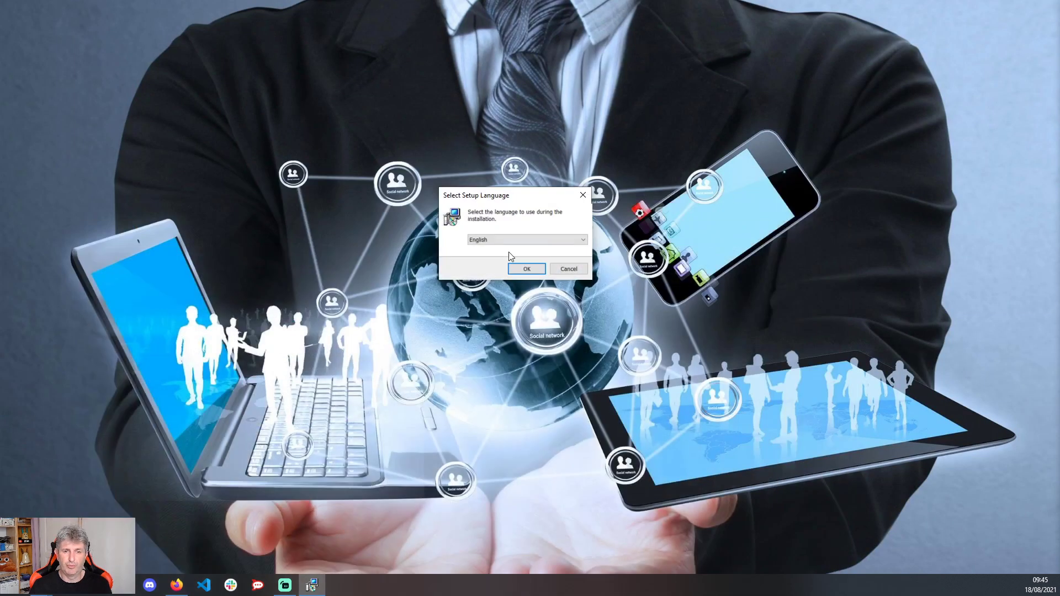
{"action": "left_click", "coordinate": [509, 240]}
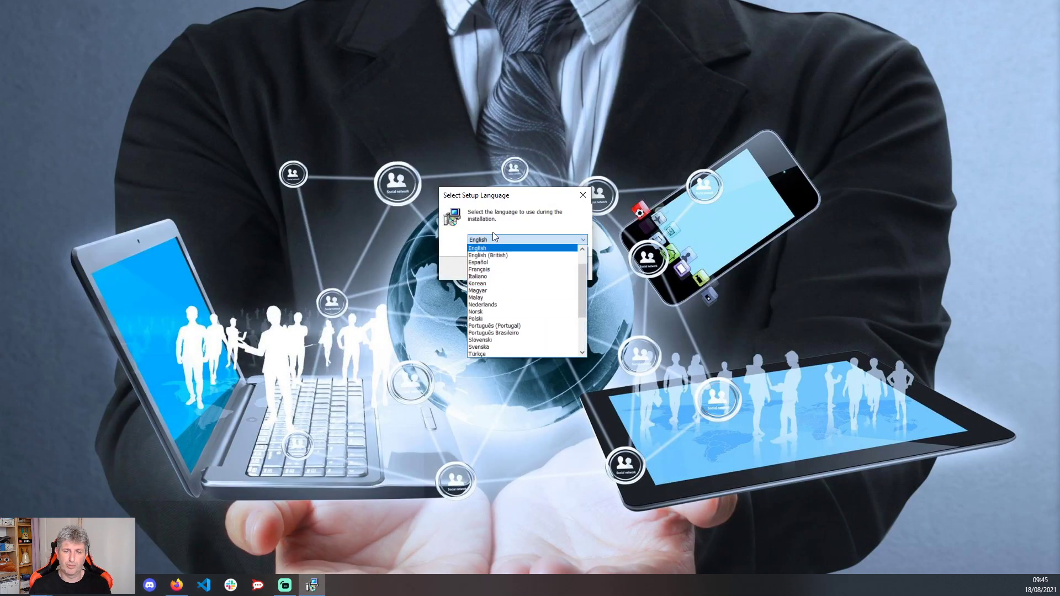
{"action": "left_click", "coordinate": [497, 269]}
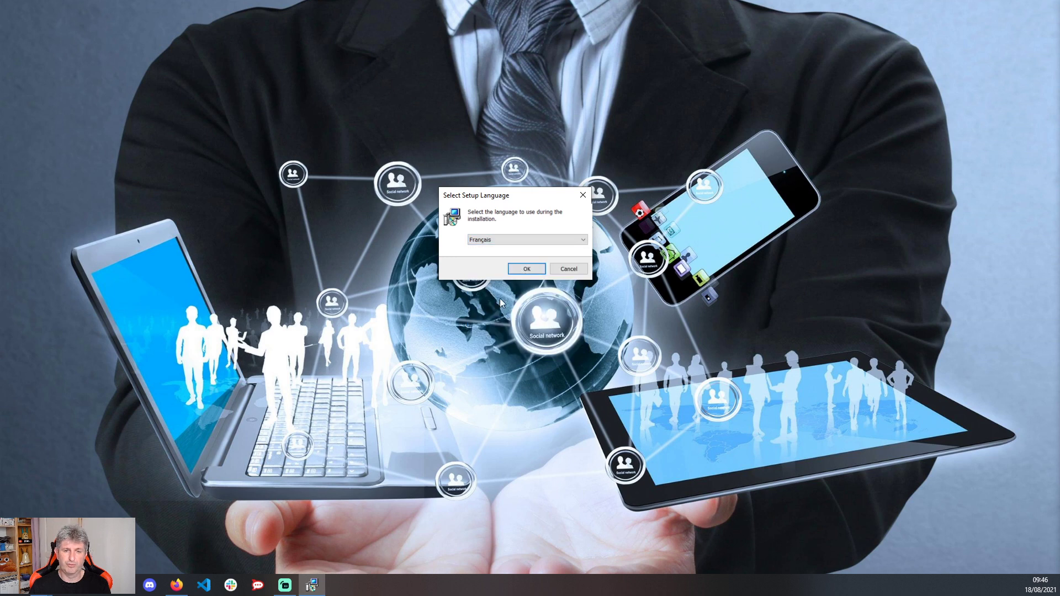
{"action": "left_click", "coordinate": [529, 270]}
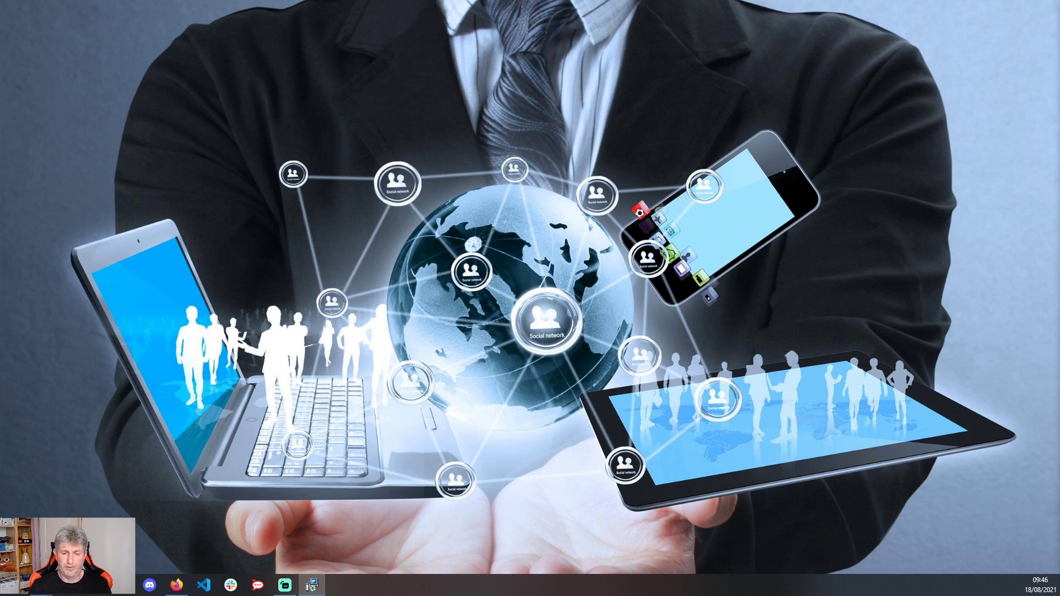
{"action": "left_click_drag", "start_coordinate": [546, 595], "coordinate": [502, 146]}
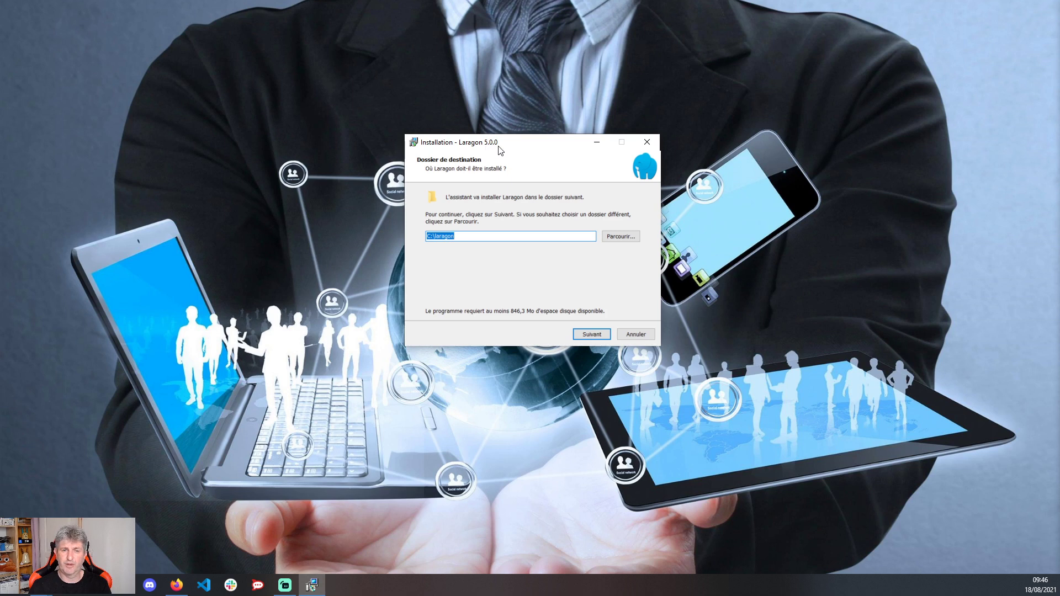
- Install Laragon into C:\laragon with auto-start, virtual hosts and Notepad++ & Terminal menu options kept
{"action": "left_click", "coordinate": [600, 335]}
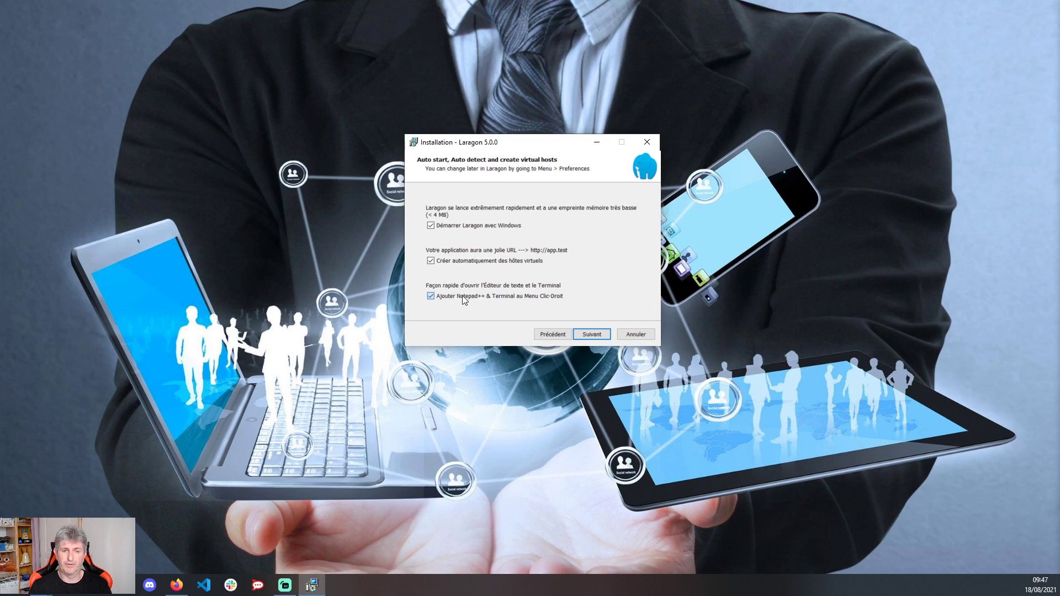
{"action": "left_click", "coordinate": [508, 299]}
{"action": "left_click", "coordinate": [443, 297]}
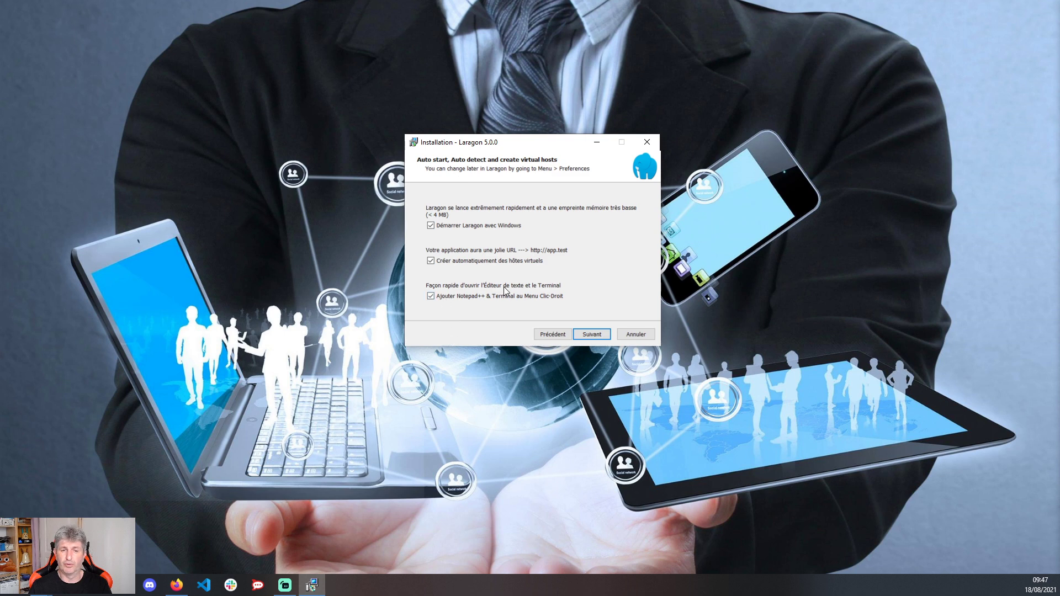
{"action": "left_click", "coordinate": [591, 335]}
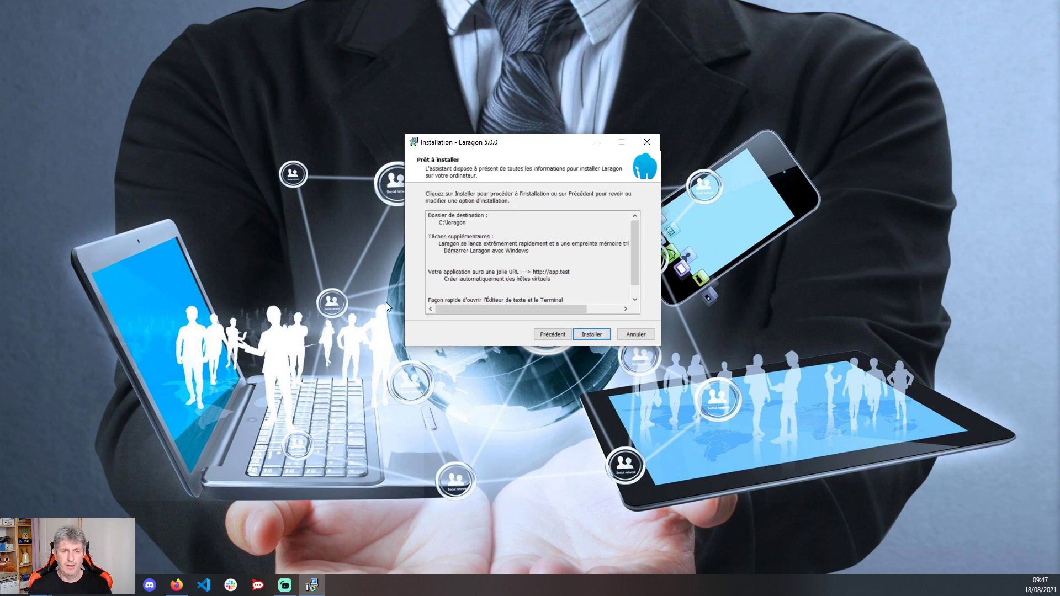
{"action": "left_click", "coordinate": [602, 333]}
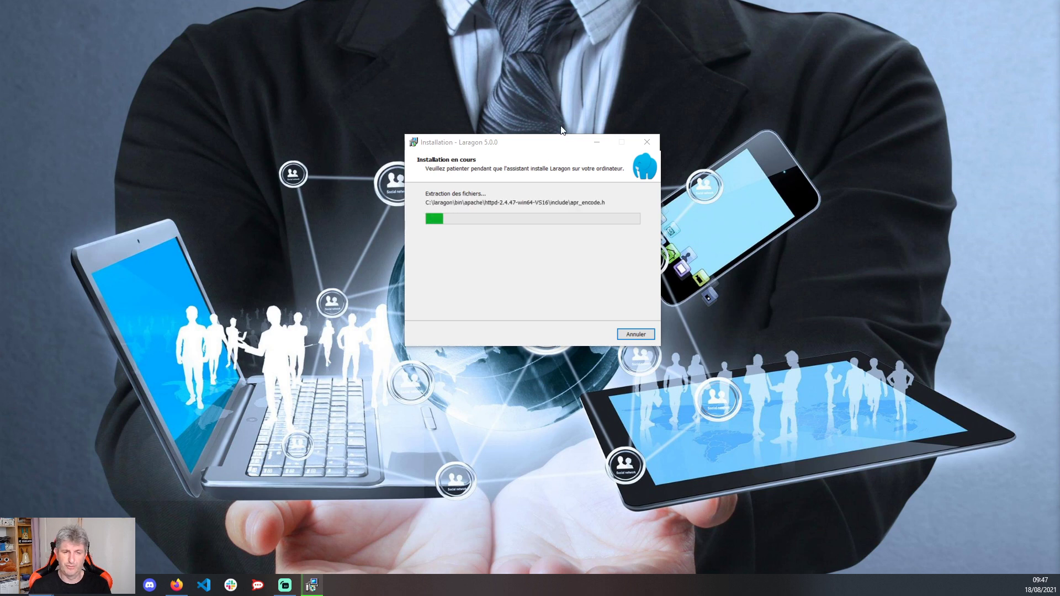
- Open C:\laragon in File Explorer to check bin, data, etc and tmp, then return to Firefox
{"action": "left_click", "coordinate": [42, 585]}
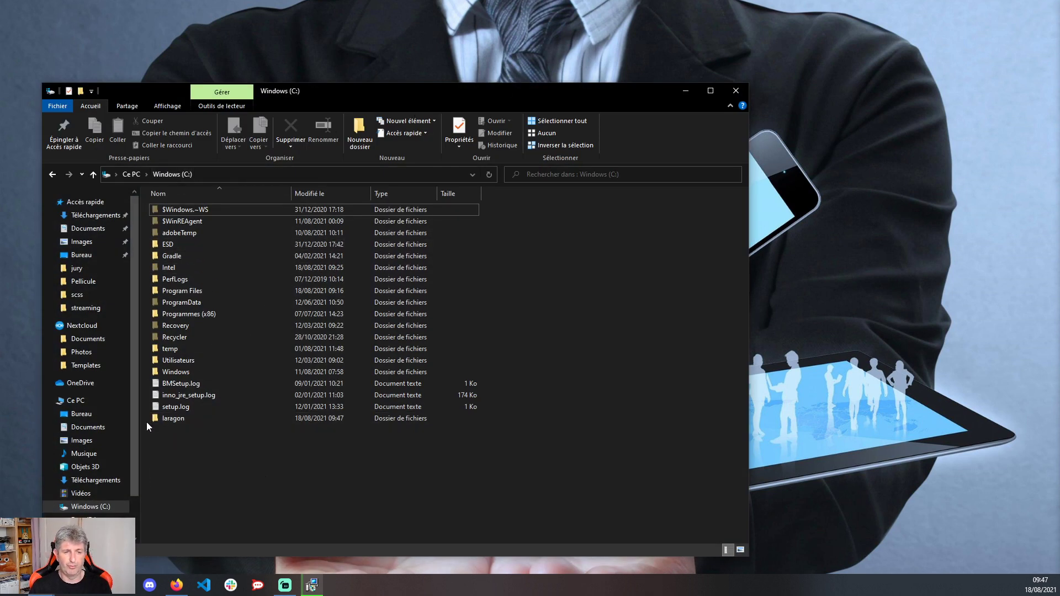
{"action": "double_click", "coordinate": [168, 422]}
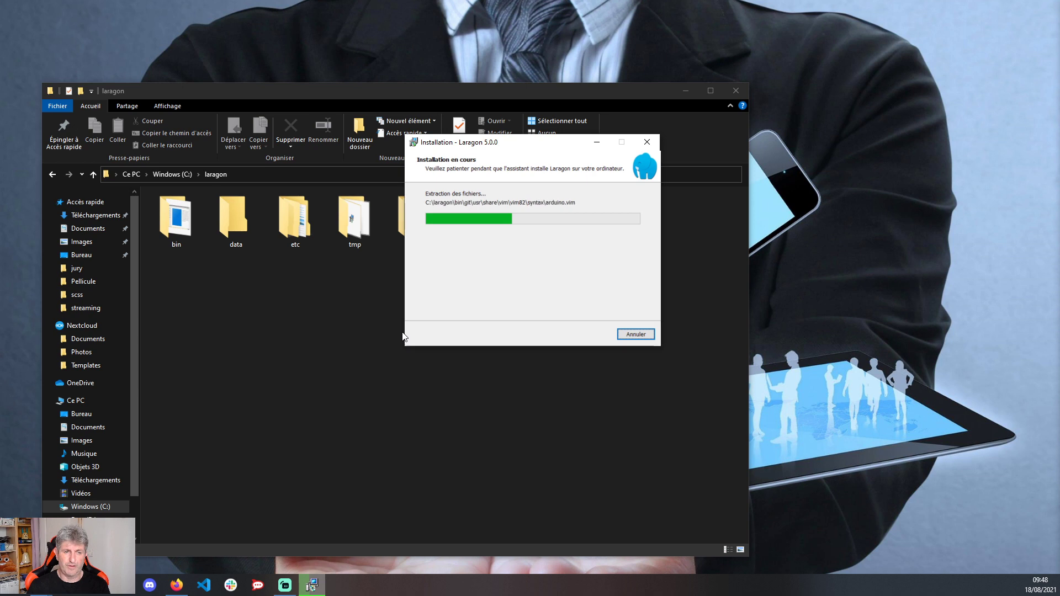
{"action": "left_click", "coordinate": [364, 327]}
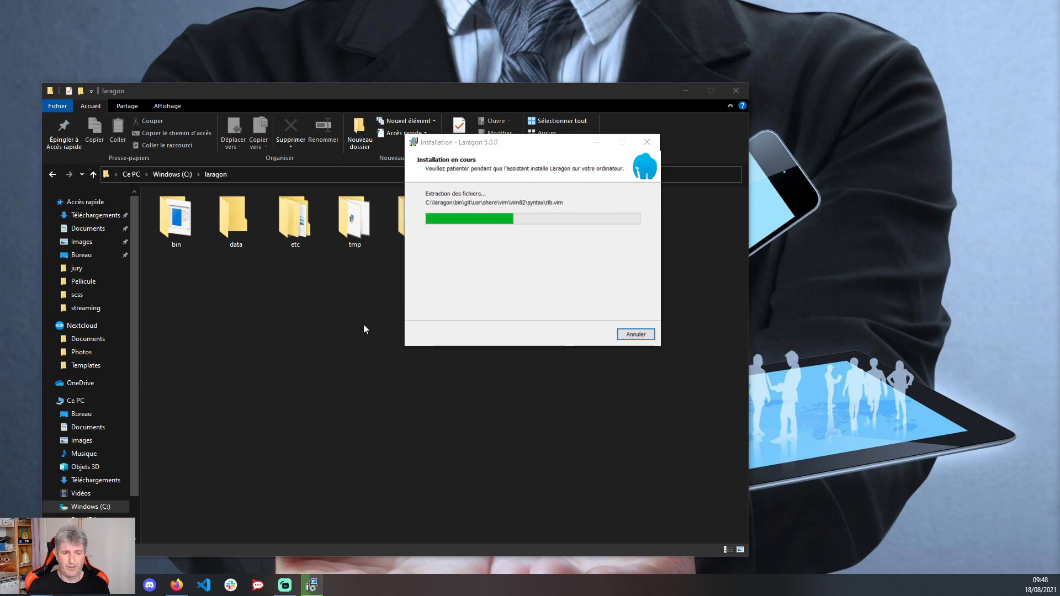
{"action": "left_click", "coordinate": [176, 585]}
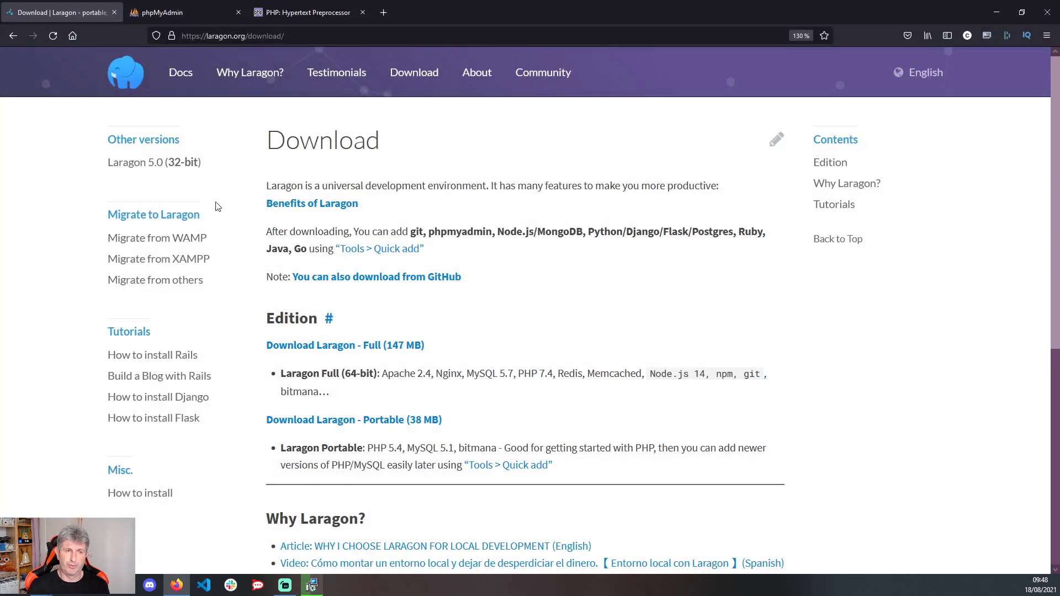
- Start the phpMyAdmin 5.1.1 download, cancel the zip save and thank-you message, then go to php.net
{"action": "left_click", "coordinate": [182, 12]}
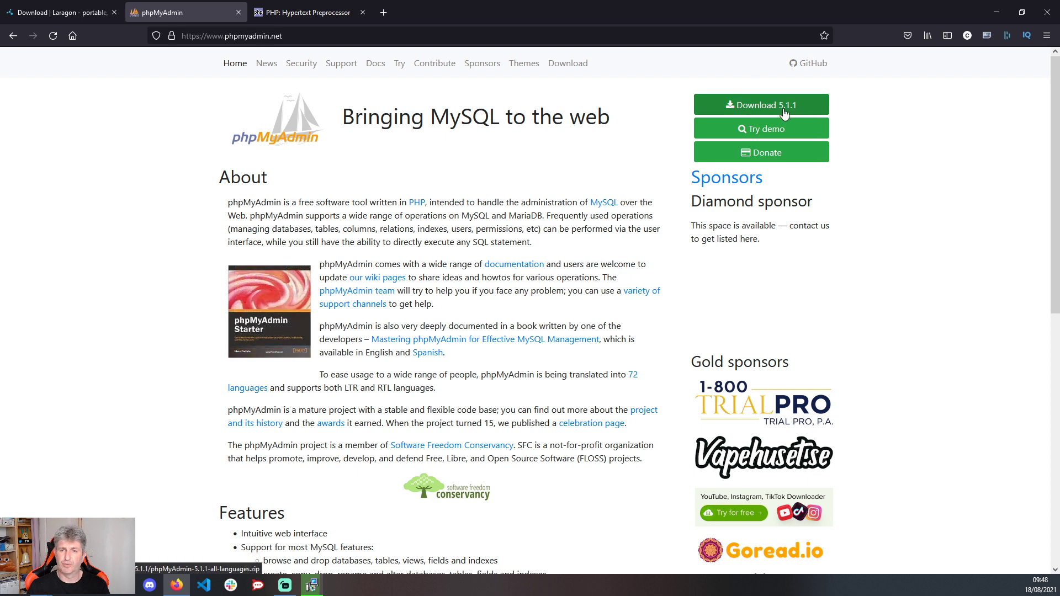
{"action": "left_click", "coordinate": [733, 108]}
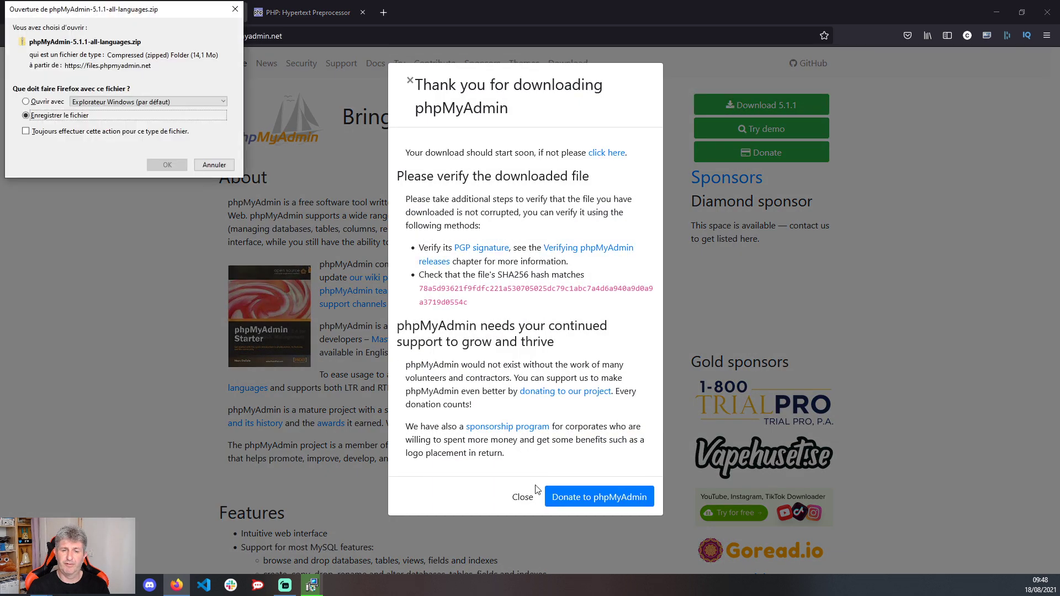
{"action": "left_click_drag", "start_coordinate": [181, 32], "coordinate": [312, 100]}
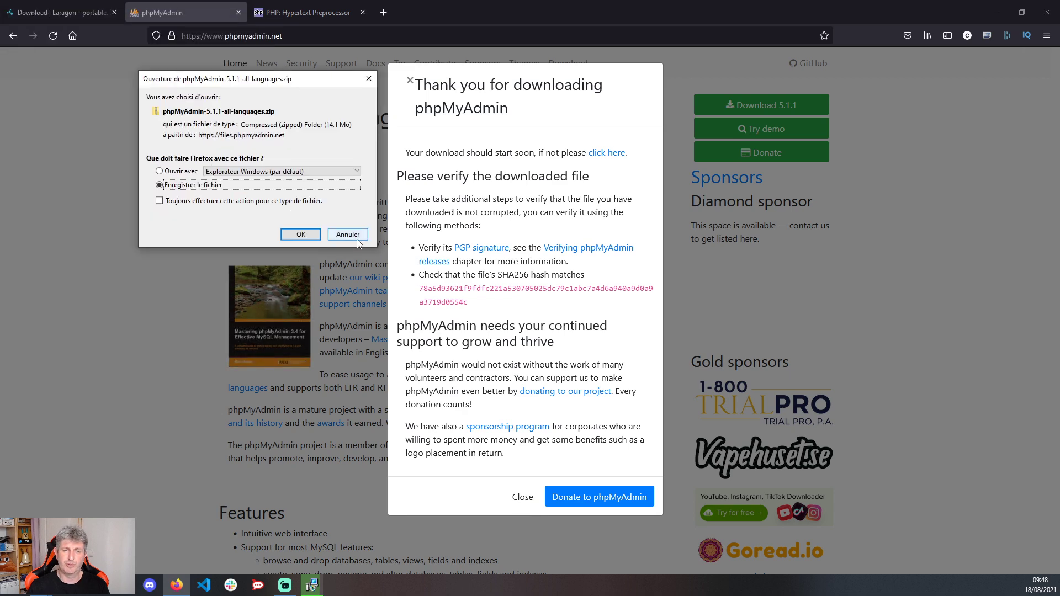
{"action": "left_click", "coordinate": [345, 233]}
{"action": "left_click", "coordinate": [522, 497]}
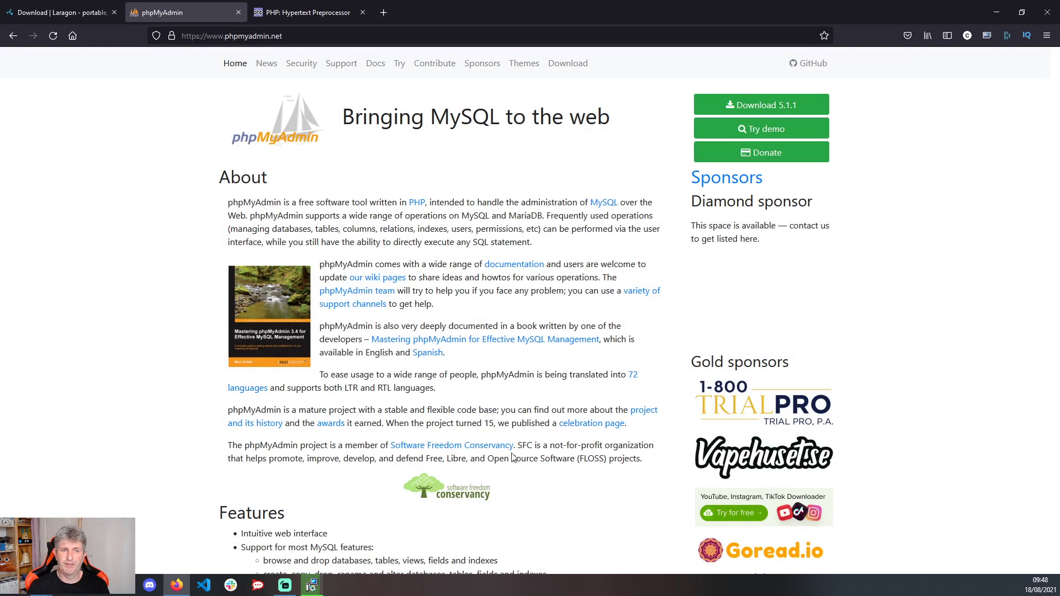
{"action": "left_click", "coordinate": [311, 14]}
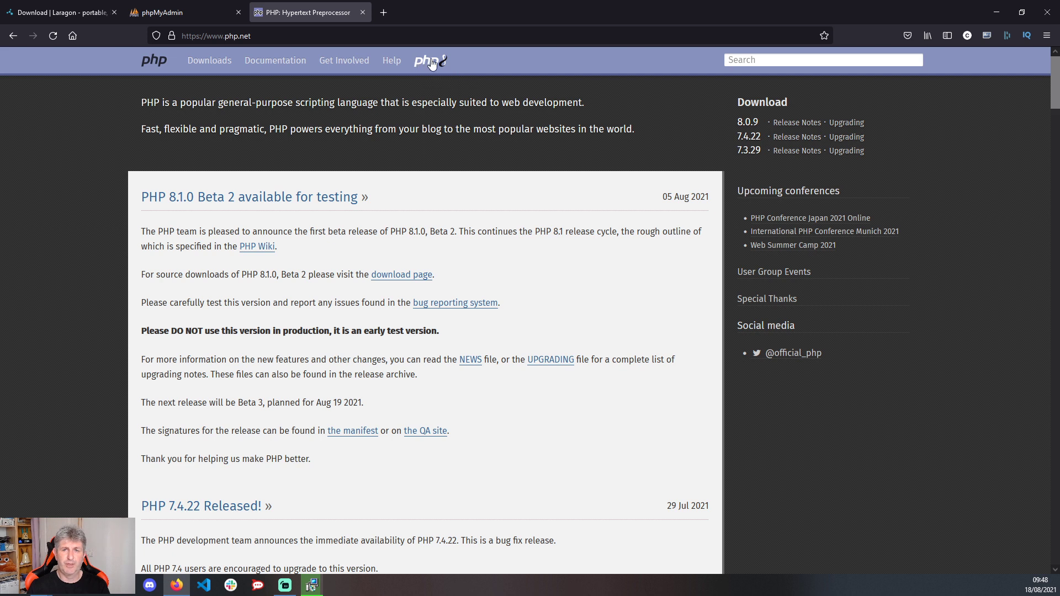
- Find PHP 8.0.9's VS16 x64 Thread Safe Zip on php.net's Windows downloads, dismiss its dialog, minimize Firefox
{"action": "left_click", "coordinate": [750, 124]}
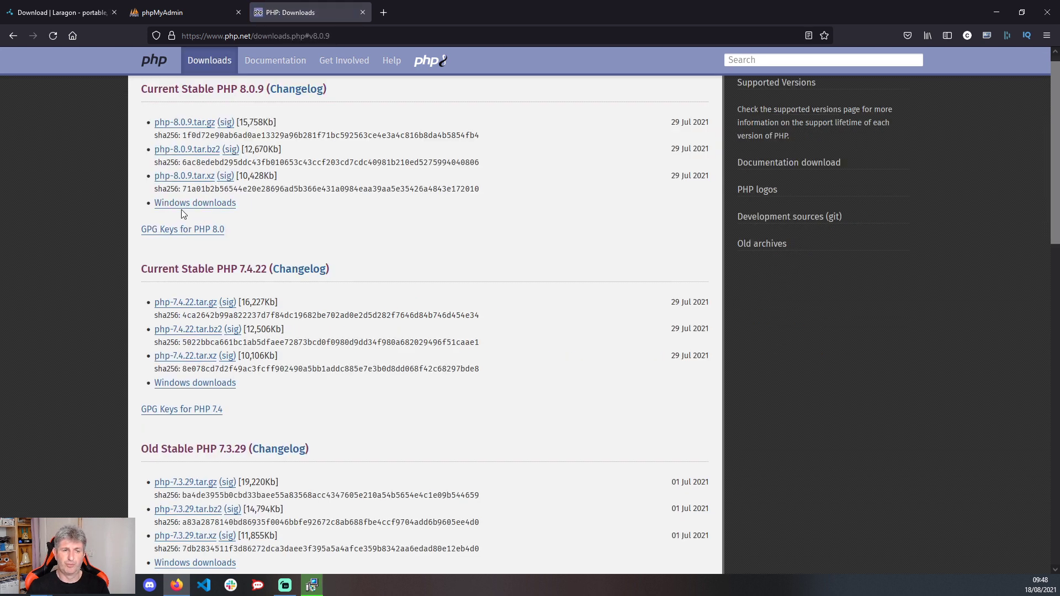
{"action": "left_click", "coordinate": [221, 208]}
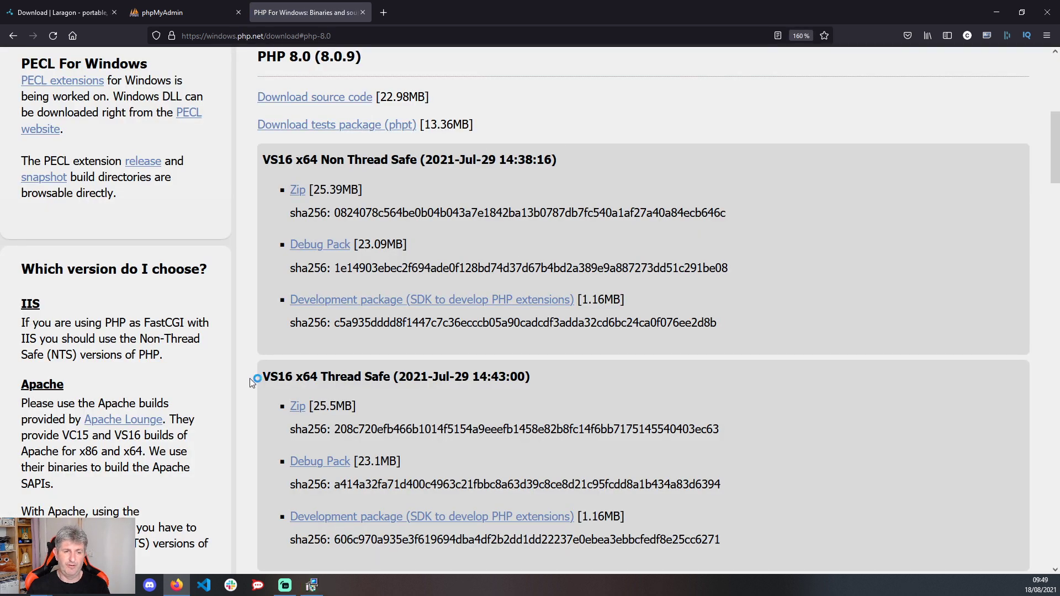
{"action": "left_click_drag", "start_coordinate": [258, 378], "coordinate": [398, 375]}
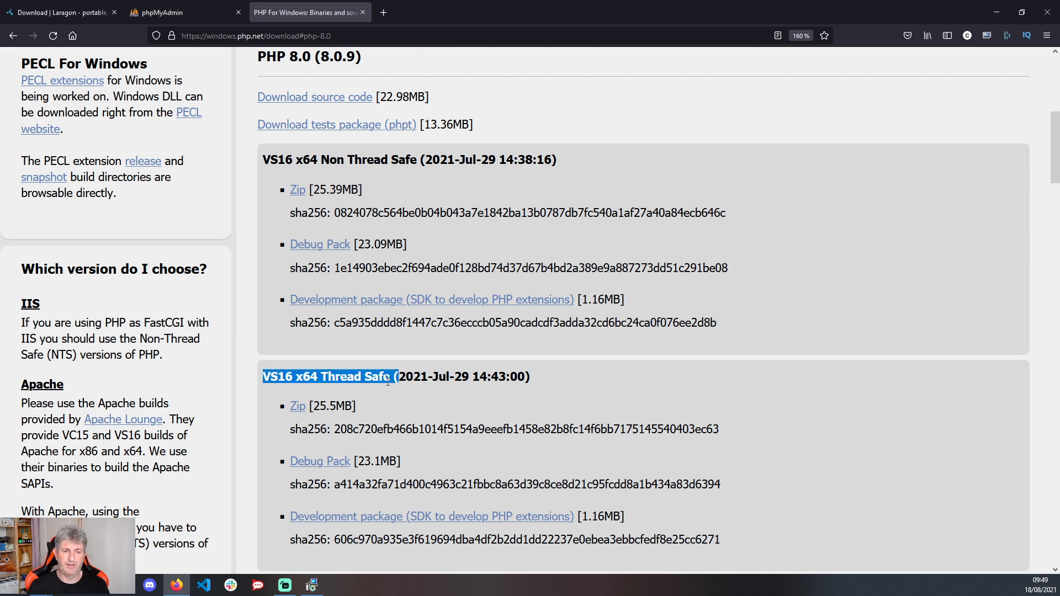
{"action": "scroll", "coordinate": [344, 378], "scroll_direction": "down", "scroll_amount": 3}
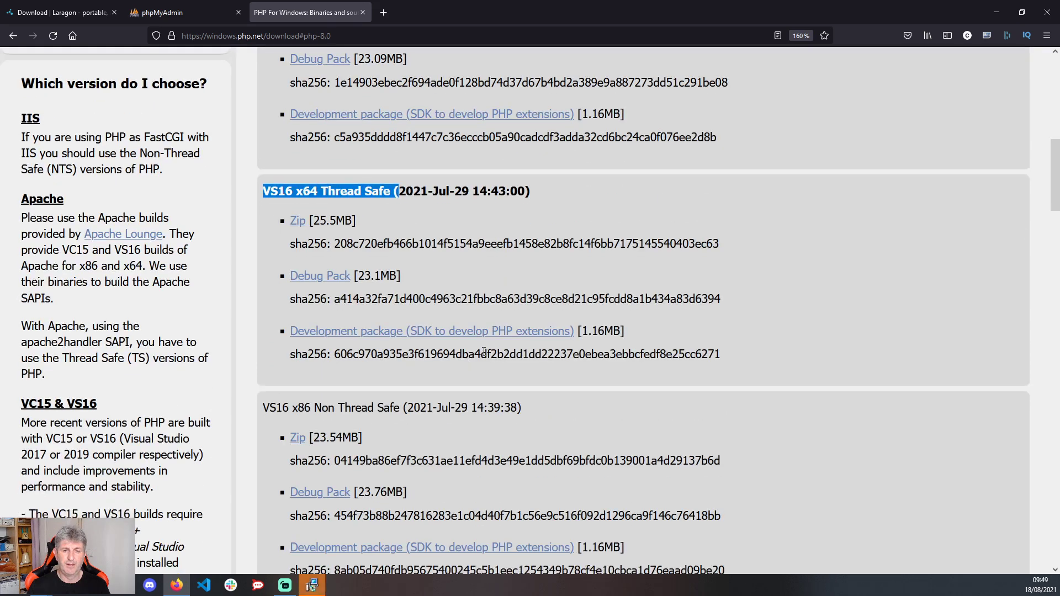
{"action": "left_click", "coordinate": [298, 227]}
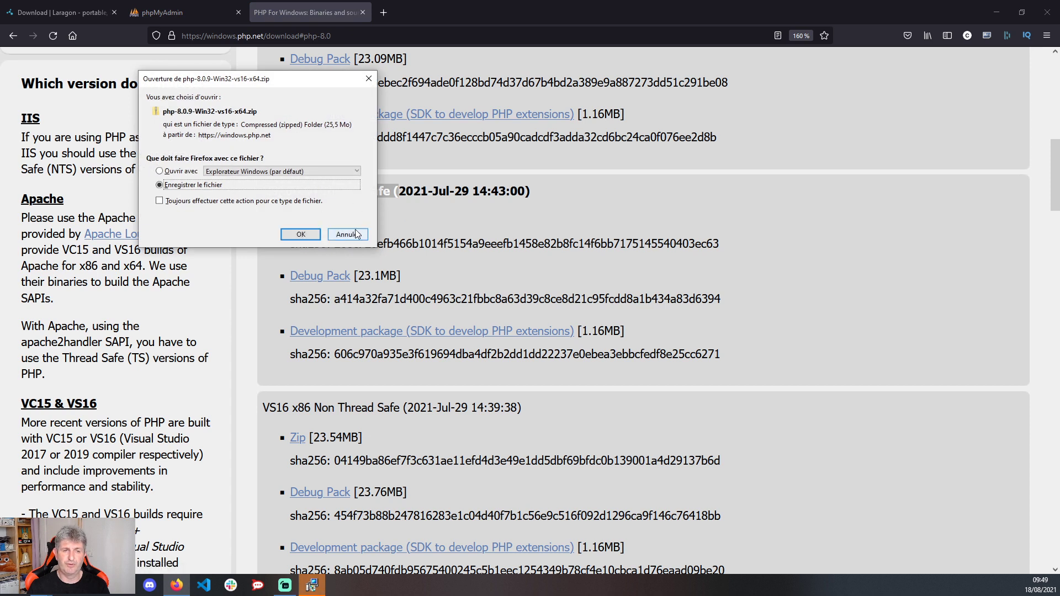
{"action": "left_click", "coordinate": [303, 235]}
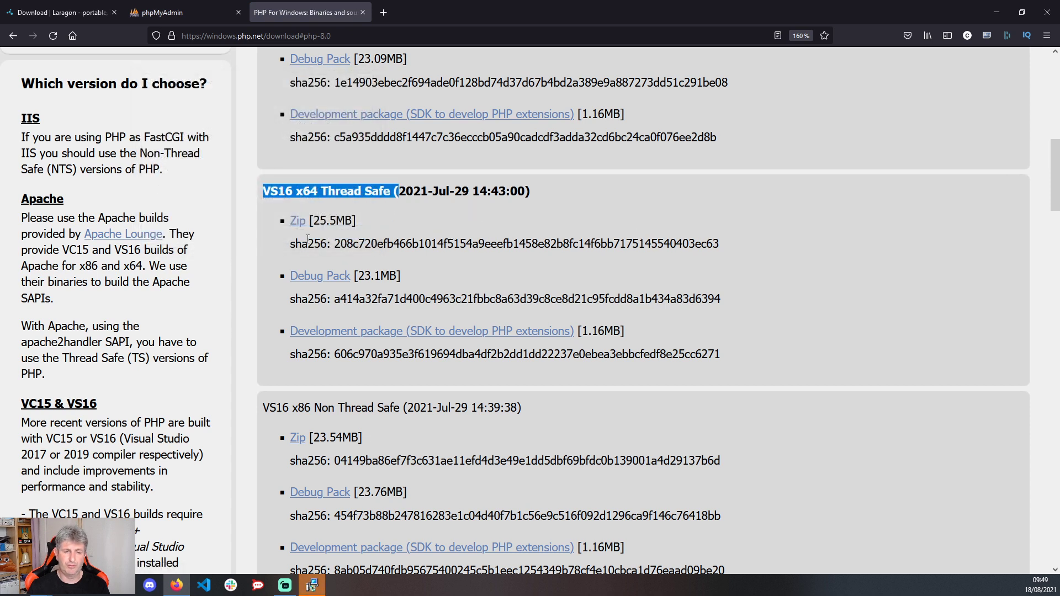
{"action": "left_click", "coordinate": [997, 12]}
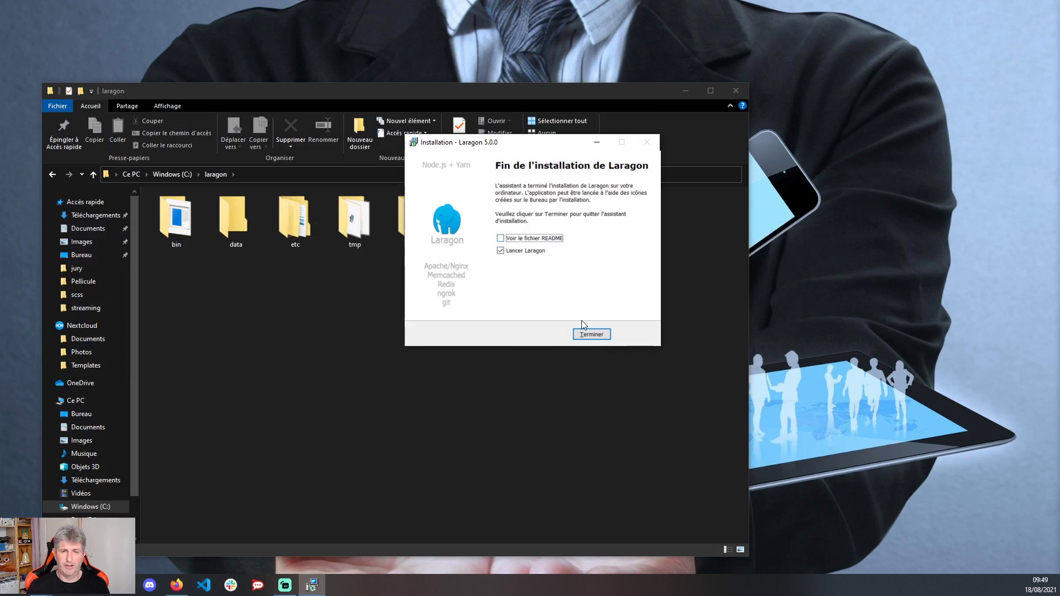
- Finish the installer with Laragon launching, move Explorer aside, and open Laragon's Préférences
{"action": "left_click", "coordinate": [591, 334]}
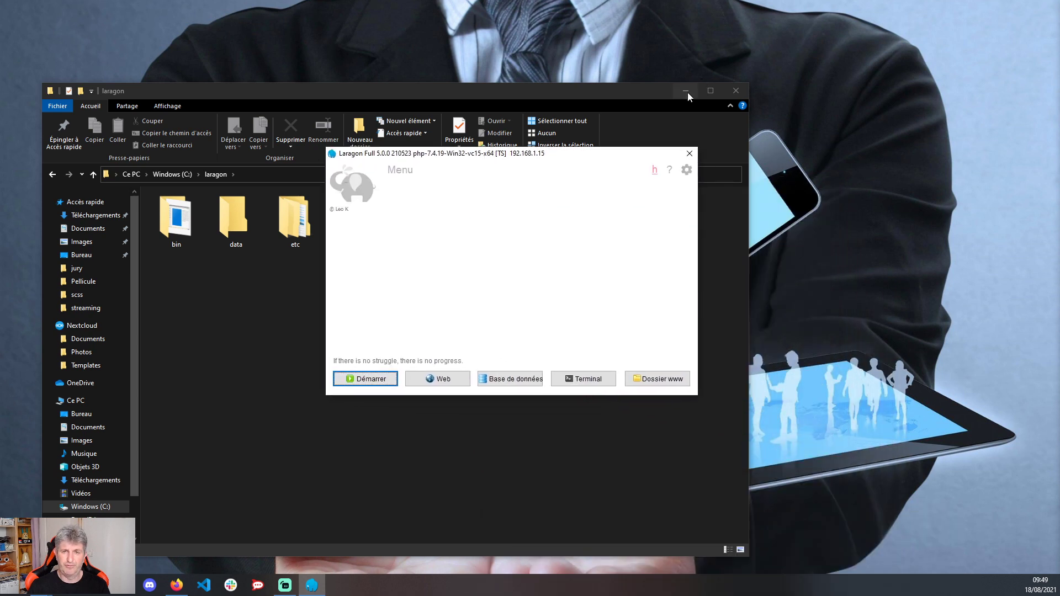
{"action": "left_click", "coordinate": [687, 92]}
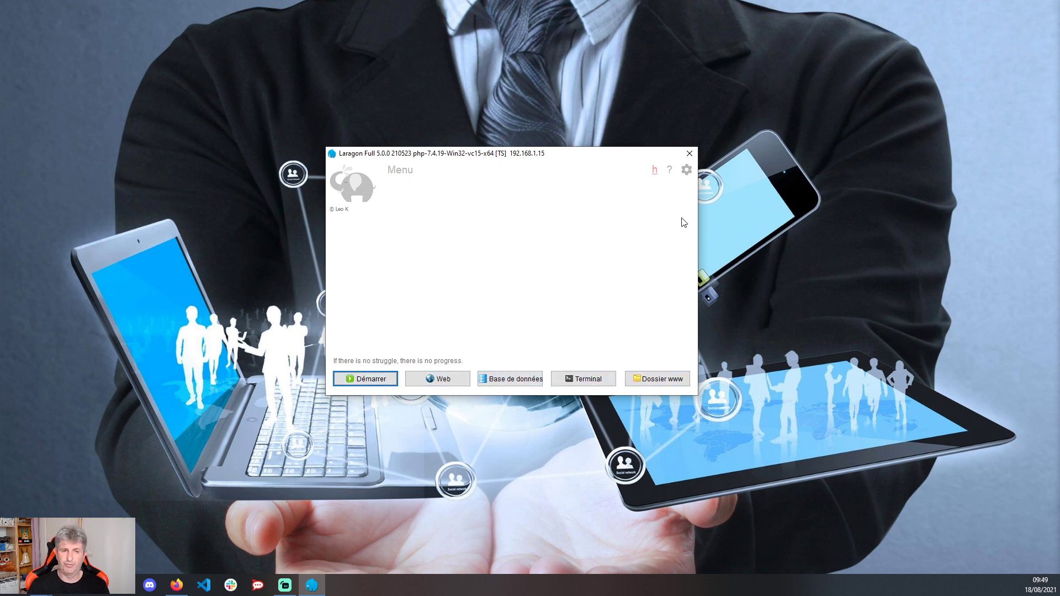
{"action": "left_click", "coordinate": [686, 170]}
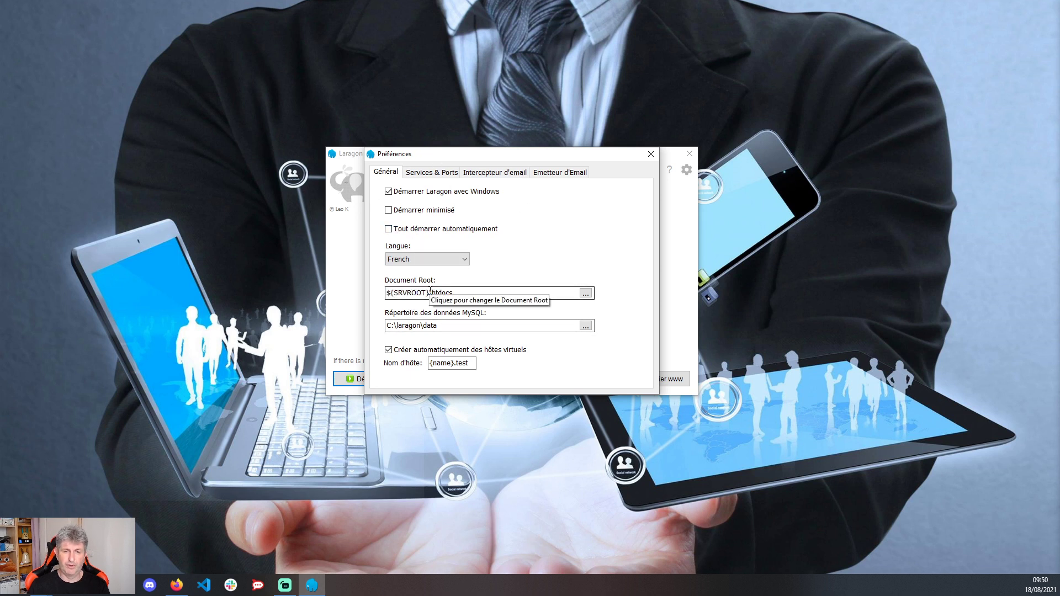
- Open the Rechercher un dossier browser for the Document Root field on the Général tab
{"action": "left_click", "coordinate": [460, 293]}
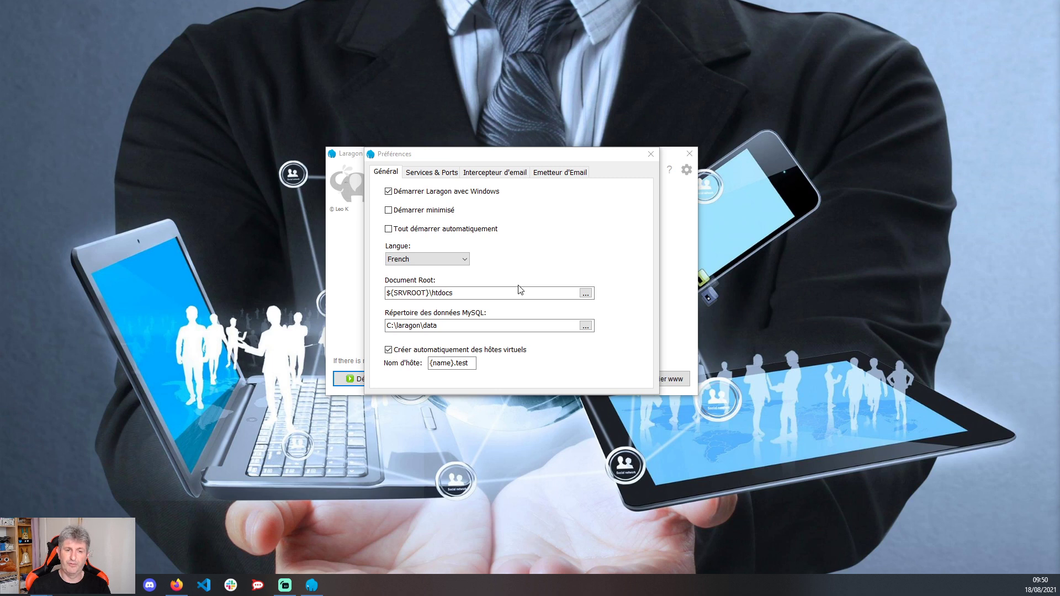
{"action": "key", "text": "alt+Tab"}
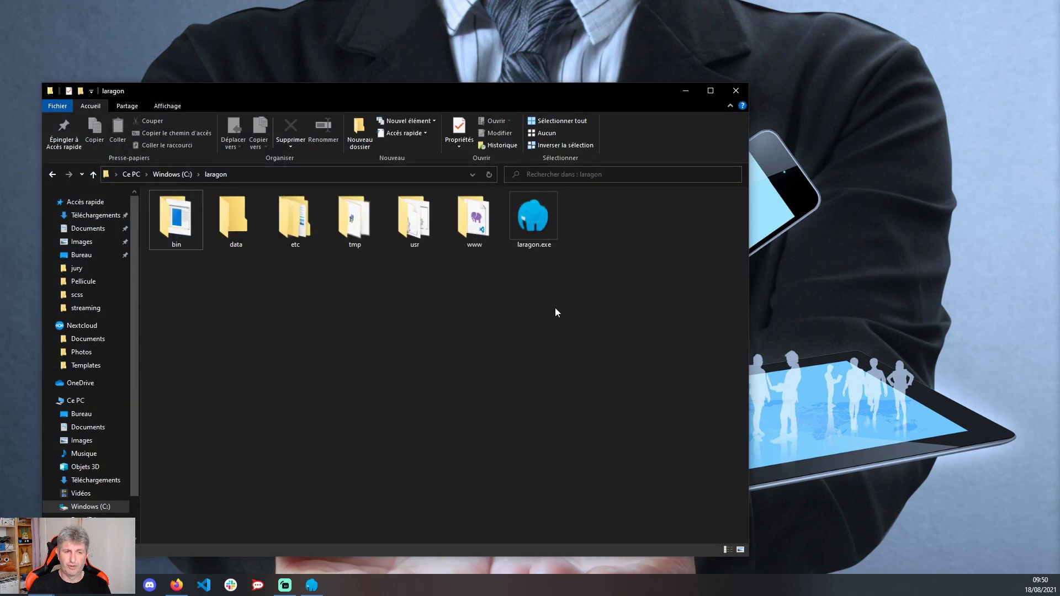
{"action": "key", "text": "alt+Tab"}
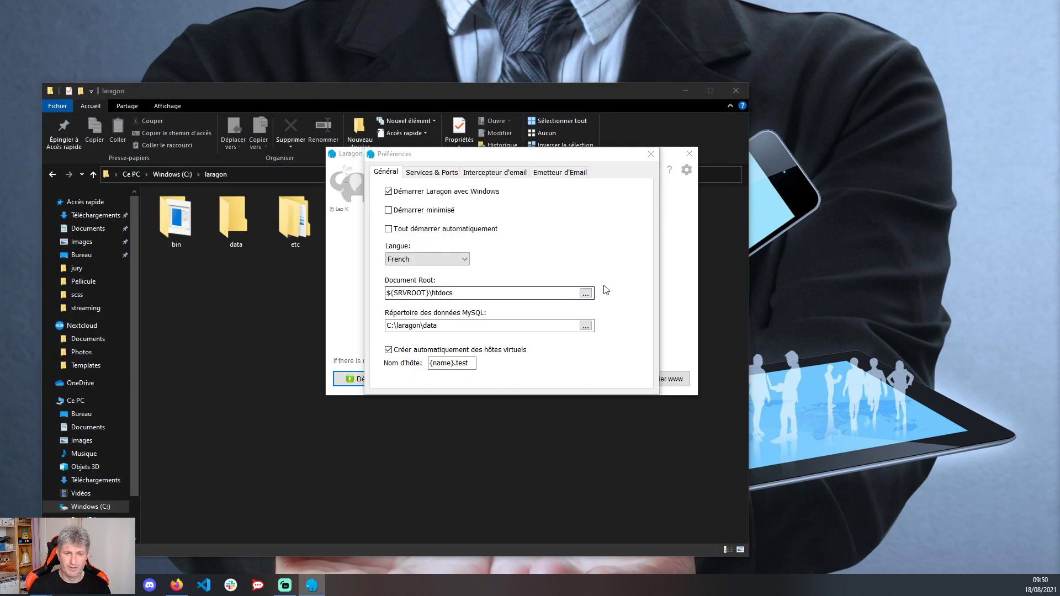
{"action": "left_click", "coordinate": [586, 293]}
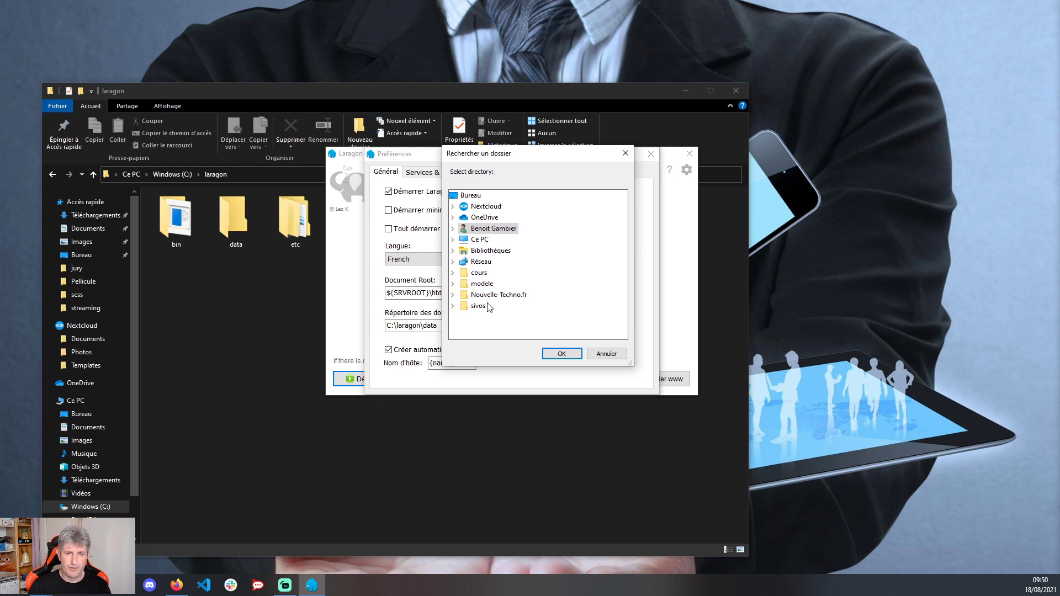
- Choose C:\laragon\www from Ce PC > Windows (C:) > laragon as the Document Root
{"action": "left_click", "coordinate": [456, 242]}
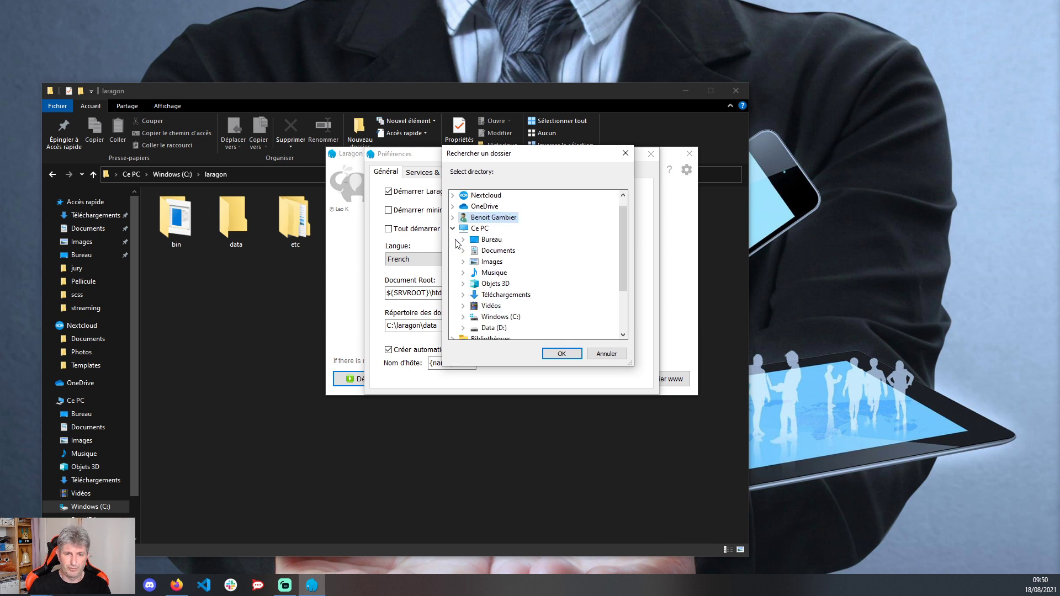
{"action": "left_click", "coordinate": [467, 322]}
{"action": "scroll", "coordinate": [486, 307], "scroll_direction": "down", "scroll_amount": 2}
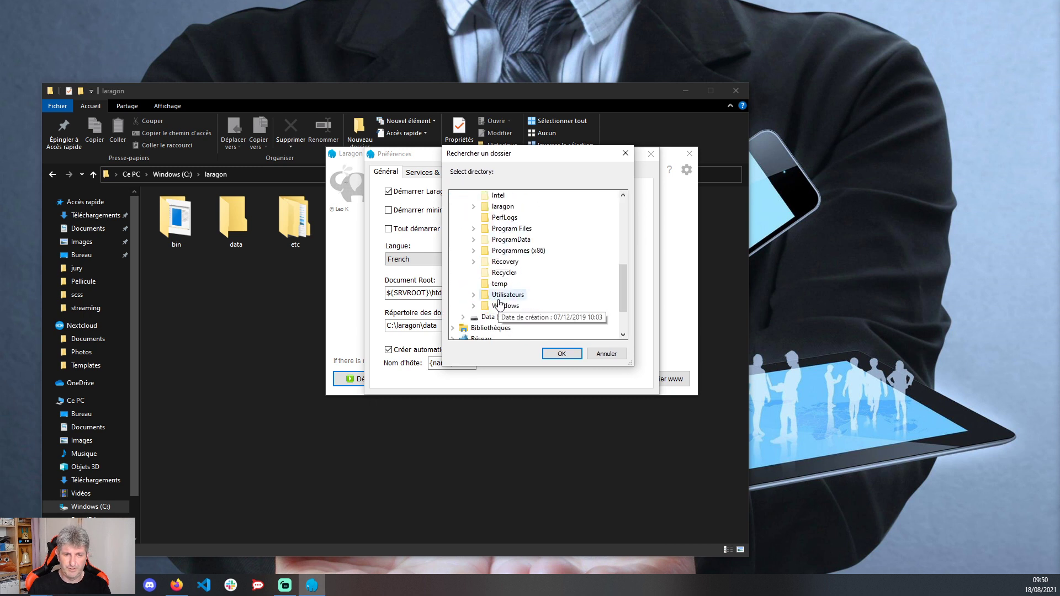
{"action": "double_click", "coordinate": [512, 209]}
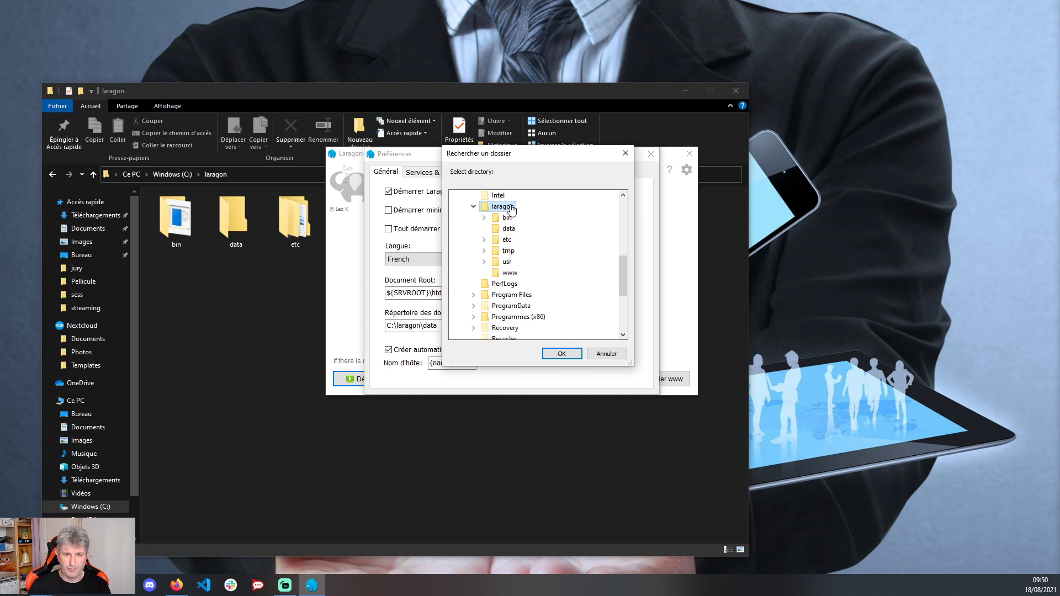
{"action": "left_click", "coordinate": [508, 273]}
{"action": "left_click", "coordinate": [567, 356]}
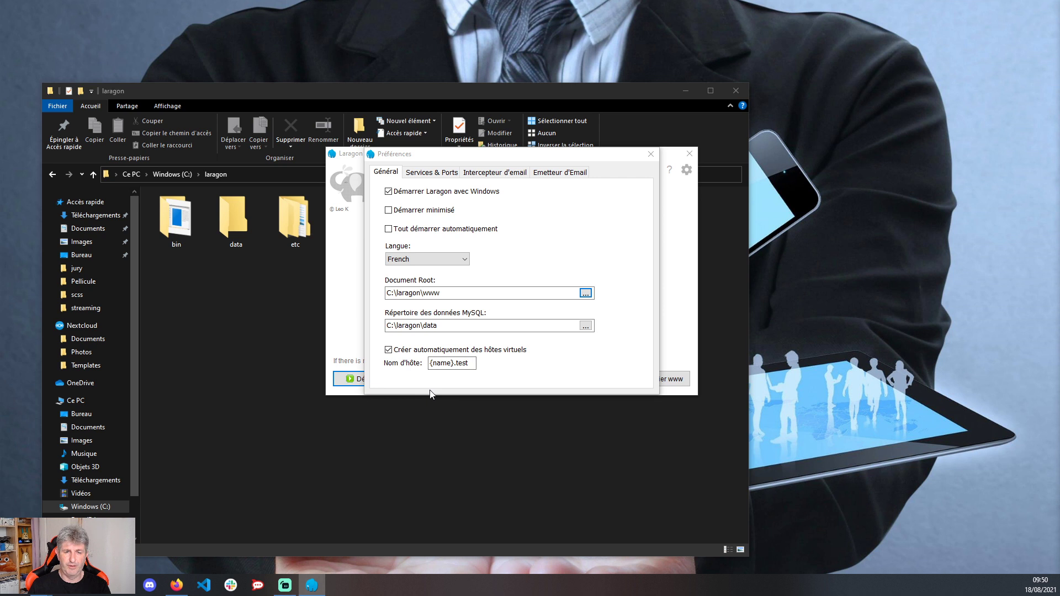
- Enable Apache SSL on port 443, review the email settings, and close Préférences
{"action": "left_click", "coordinate": [428, 173]}
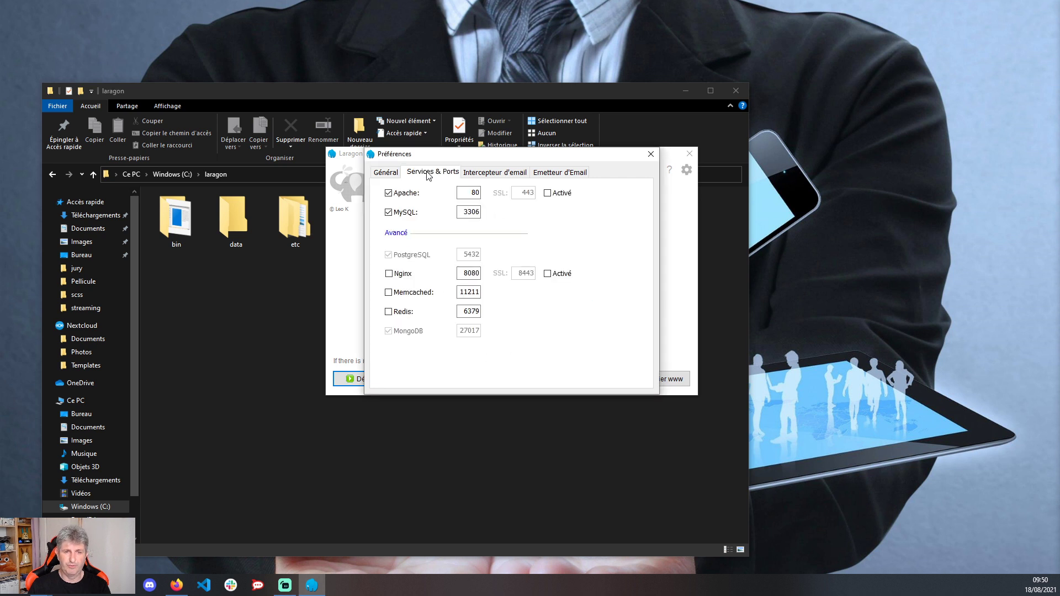
{"action": "left_click", "coordinate": [564, 194]}
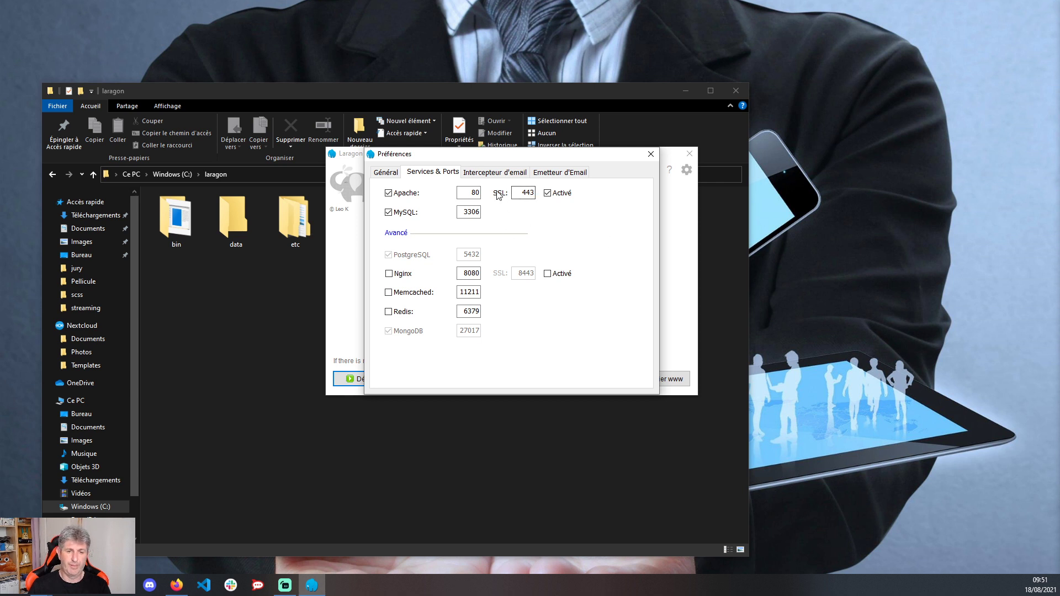
{"action": "left_click", "coordinate": [490, 176]}
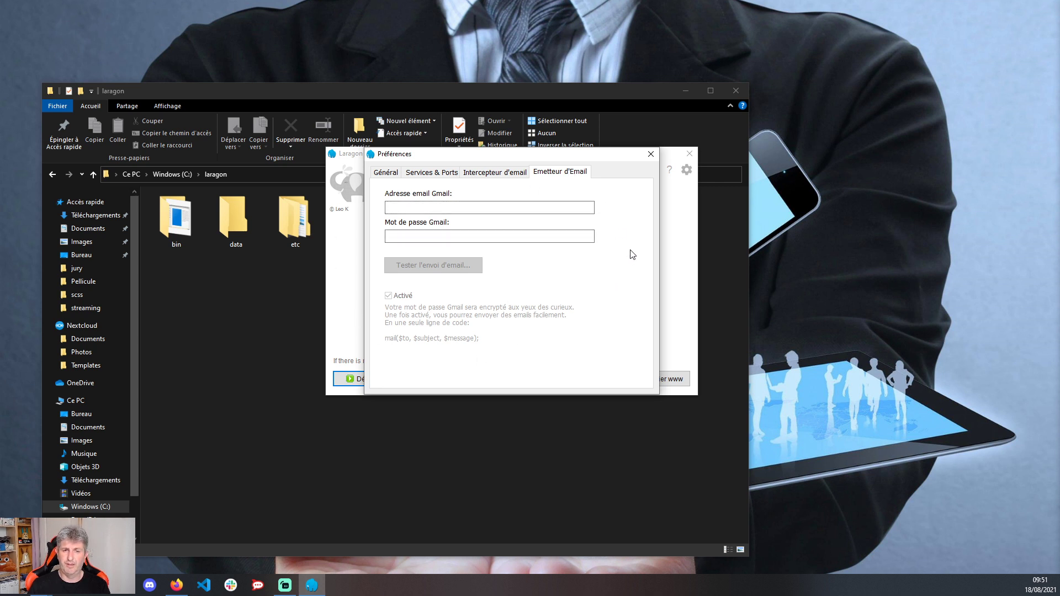
{"action": "left_click", "coordinate": [649, 154]}
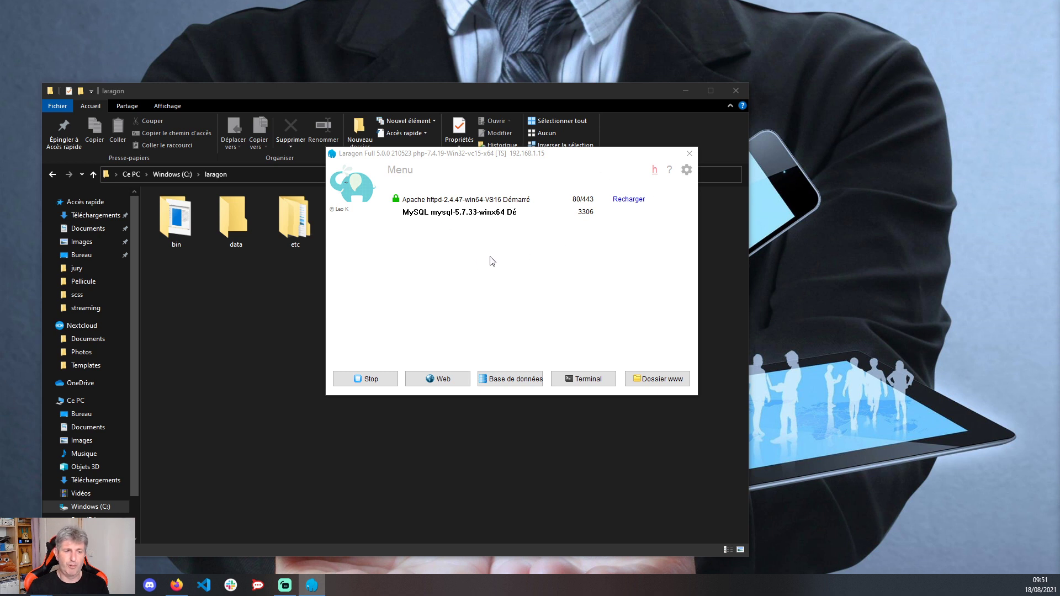
{"action": "left_click", "coordinate": [429, 379]}
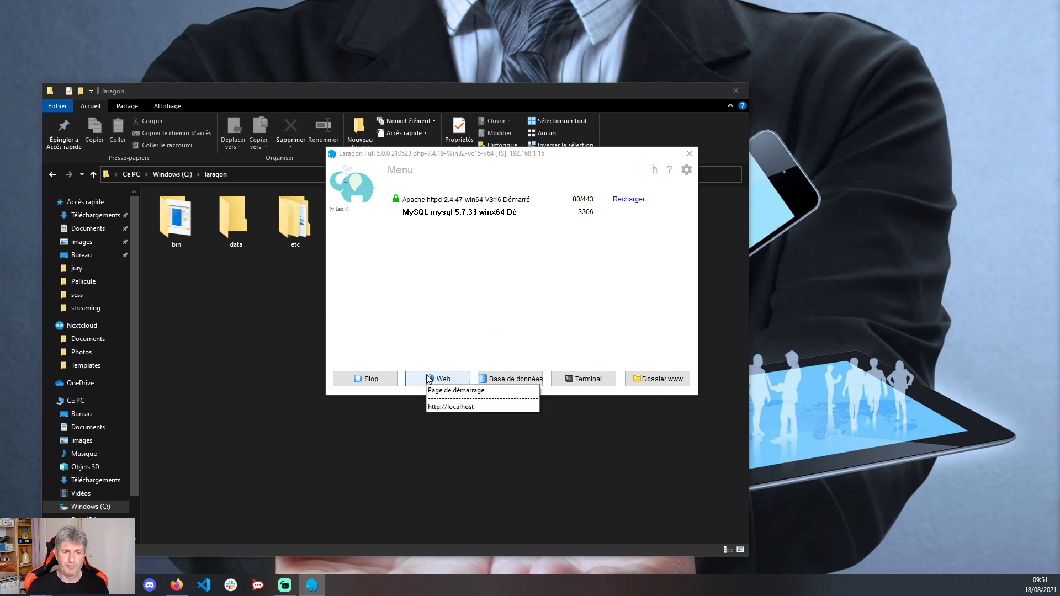
{"action": "left_click", "coordinate": [450, 406]}
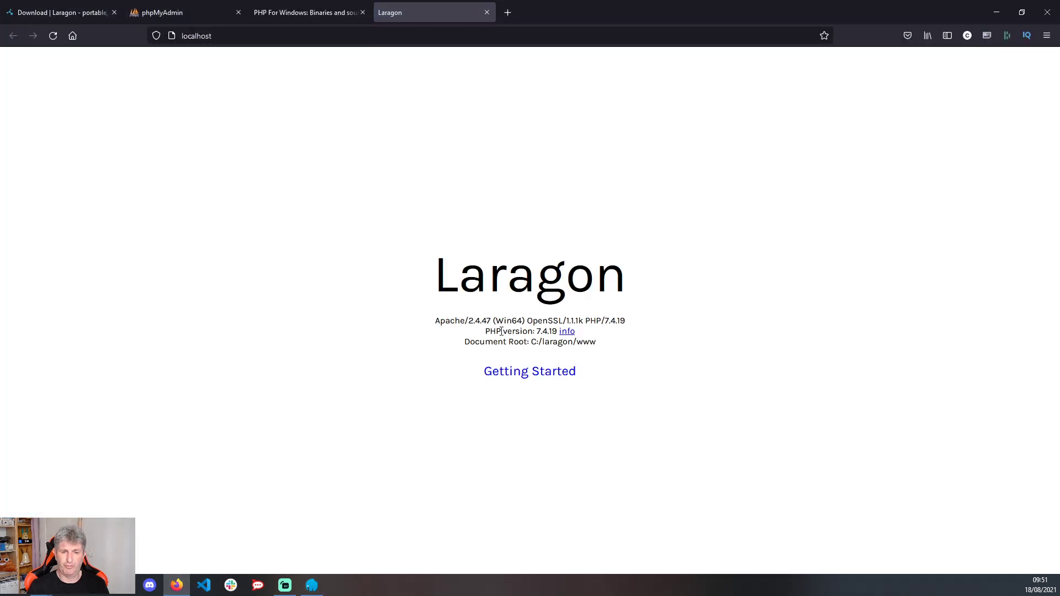
{"action": "left_click_drag", "start_coordinate": [501, 331], "coordinate": [558, 332]}
{"action": "left_click_drag", "start_coordinate": [634, 345], "coordinate": [519, 347]}
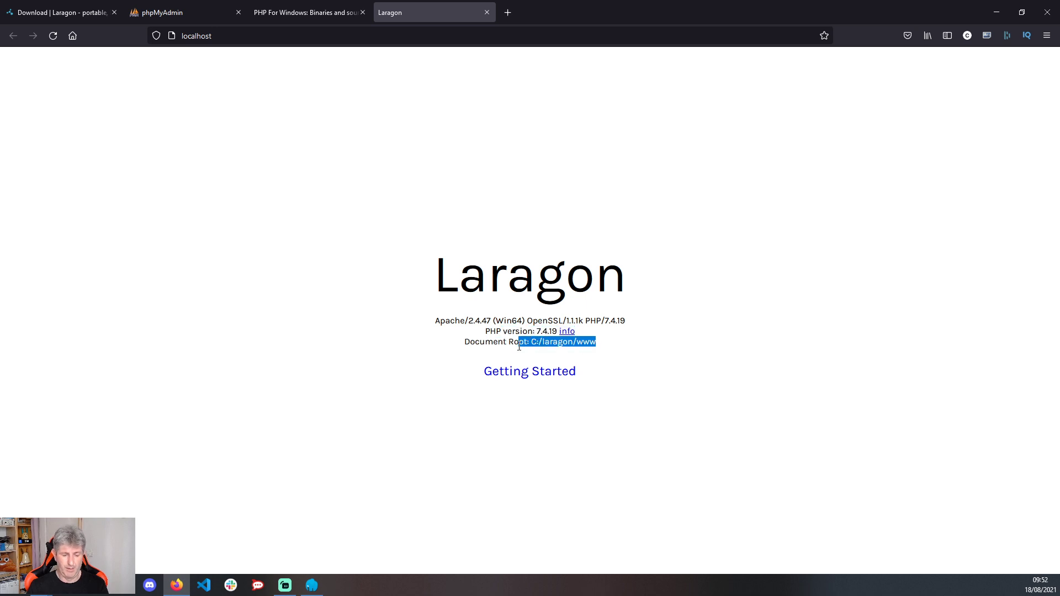
{"action": "key", "text": "alt+Tab"}
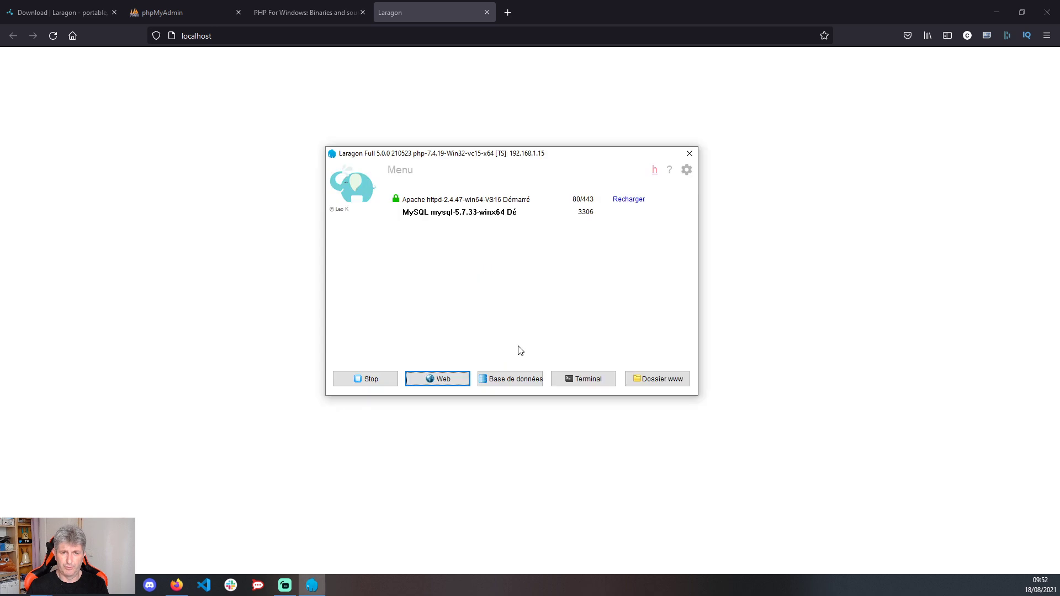
- Launch HeidiSQL, create a session named 'session' using MariaDB or MySQL (TCP/IP), and connect
{"action": "left_click", "coordinate": [509, 382]}
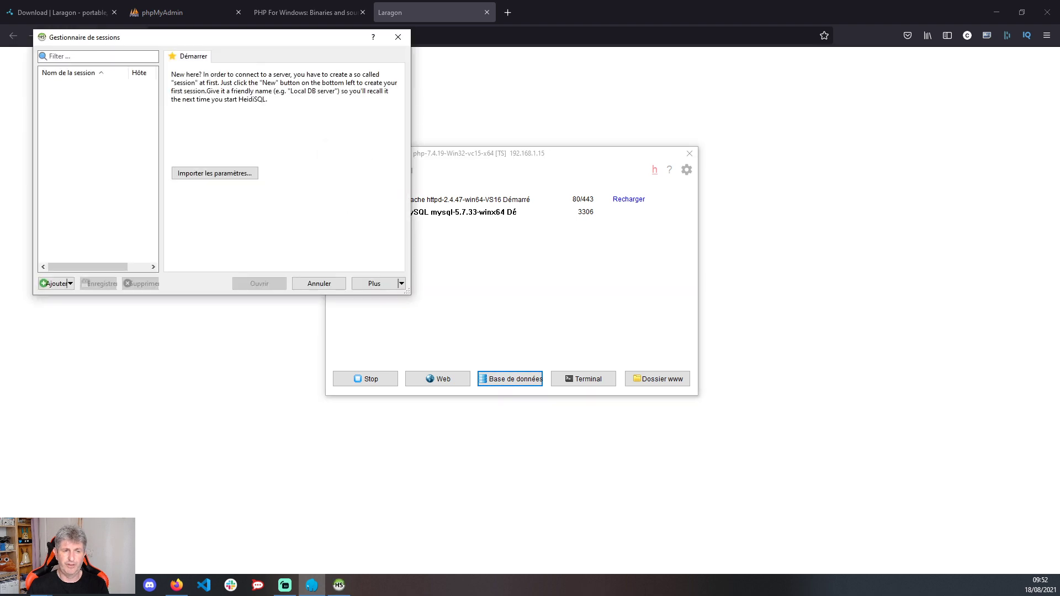
{"action": "left_click_drag", "start_coordinate": [122, 38], "coordinate": [412, 48]}
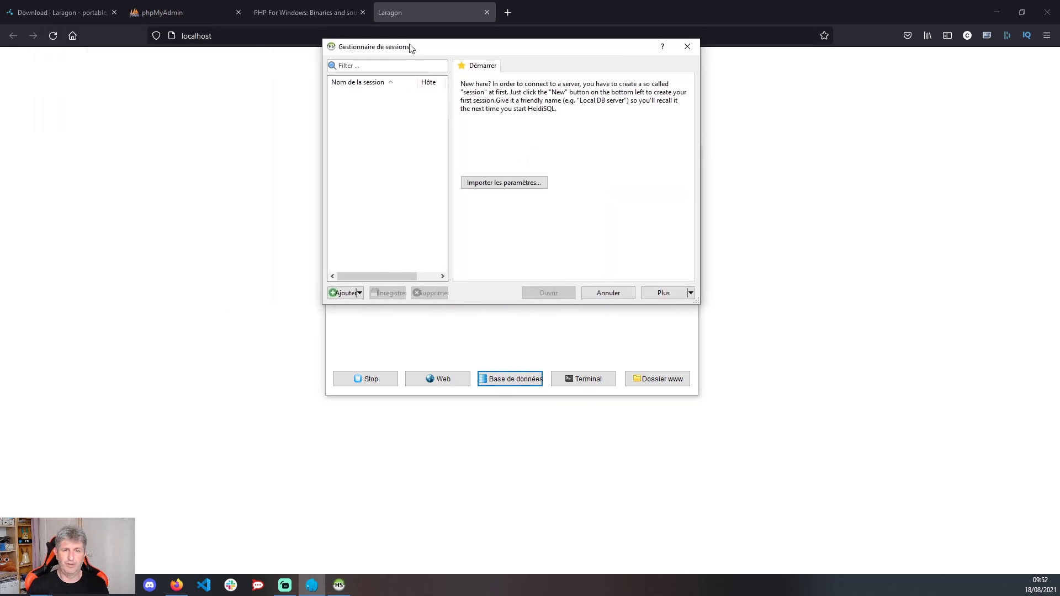
{"action": "left_click", "coordinate": [343, 294]}
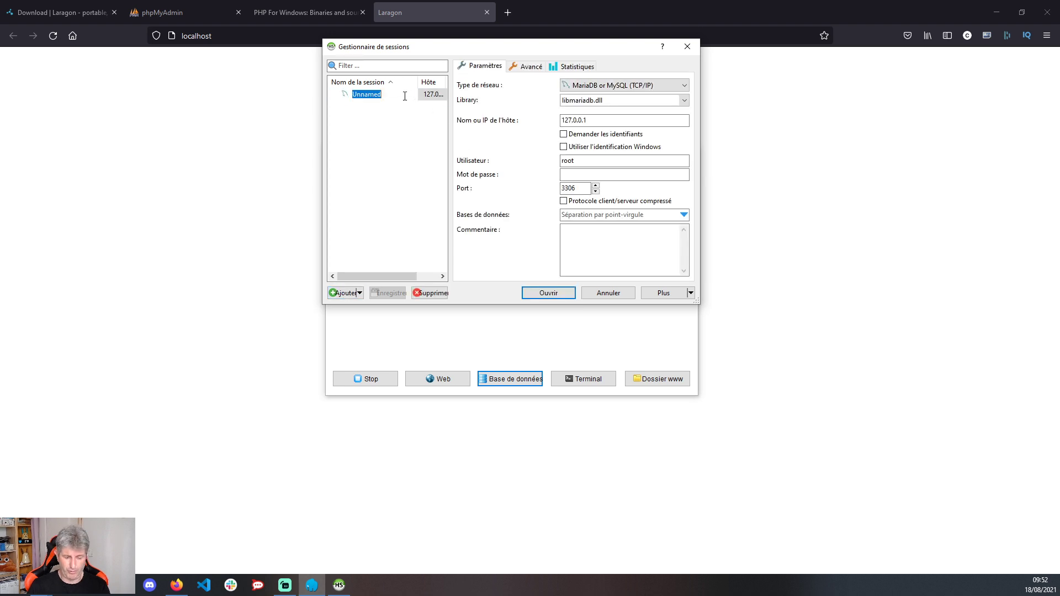
{"action": "type", "text": "s"}
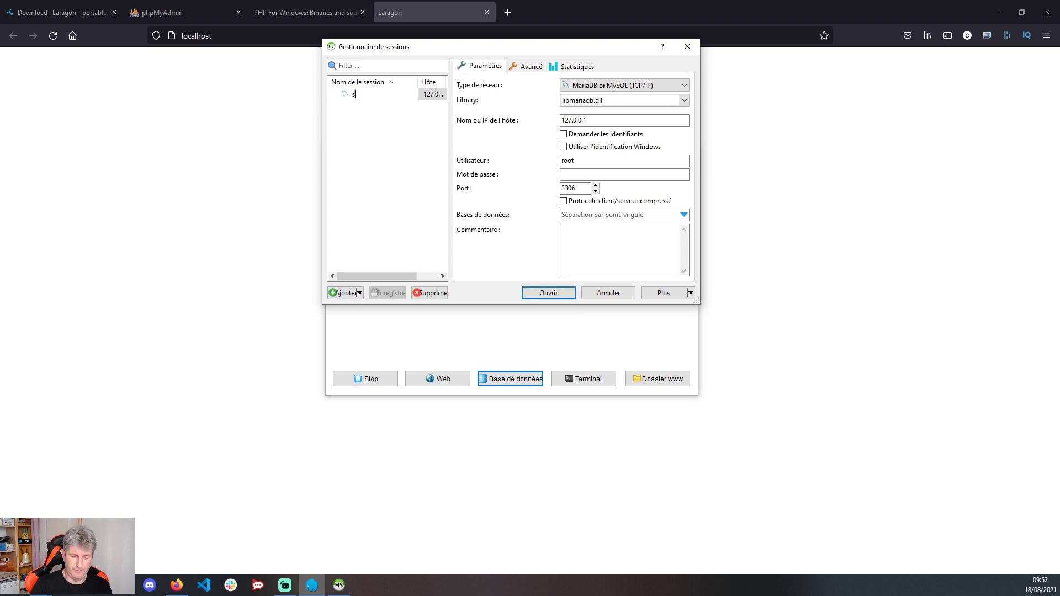
{"action": "type", "text": "ession"}
{"action": "key", "text": "Return"}
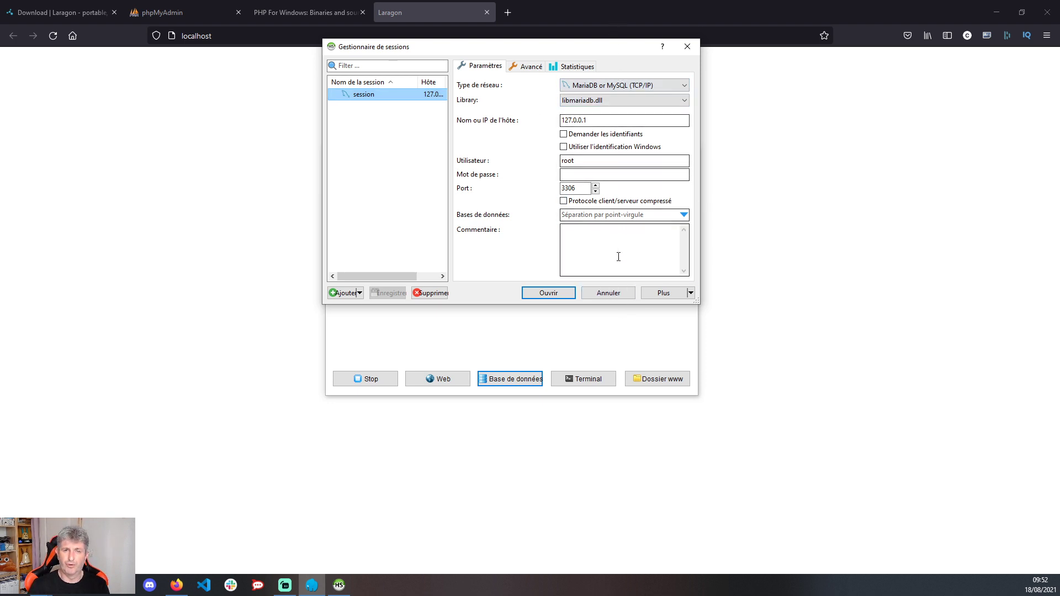
{"action": "left_click", "coordinate": [613, 92]}
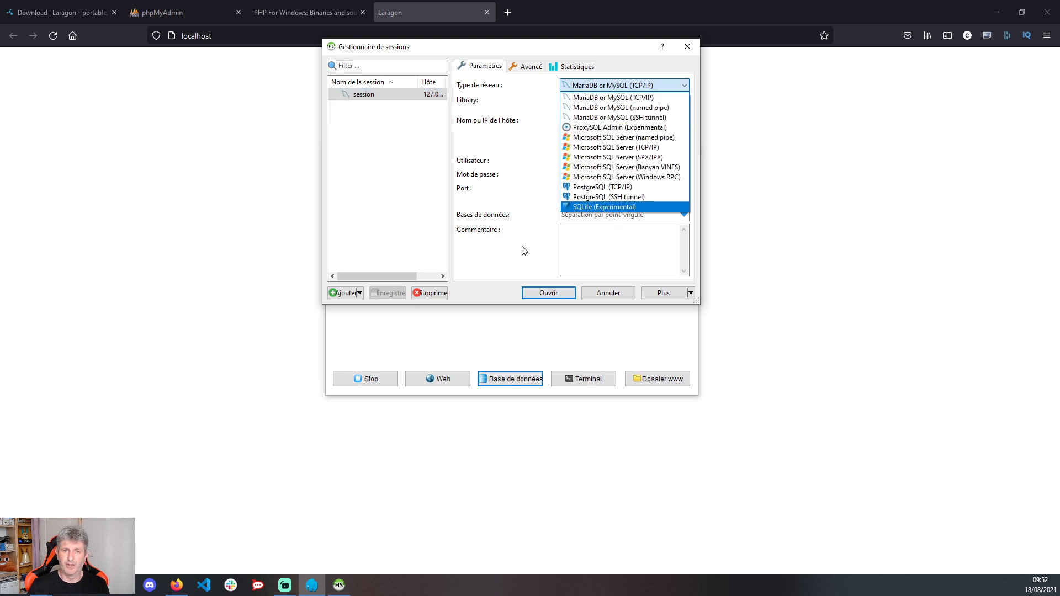
{"action": "left_click", "coordinate": [602, 174]}
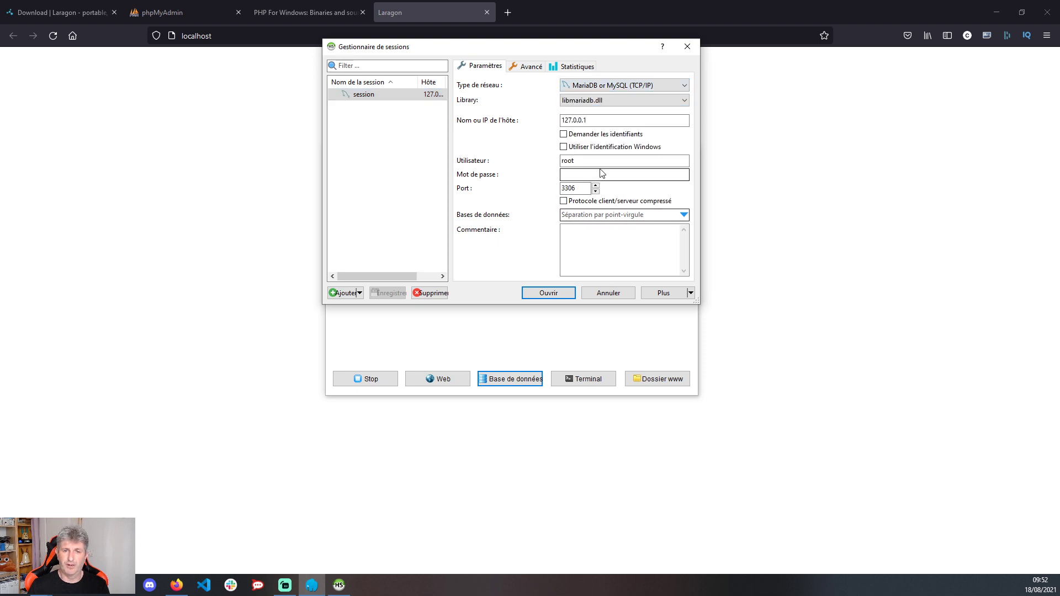
{"action": "left_click", "coordinate": [548, 294]}
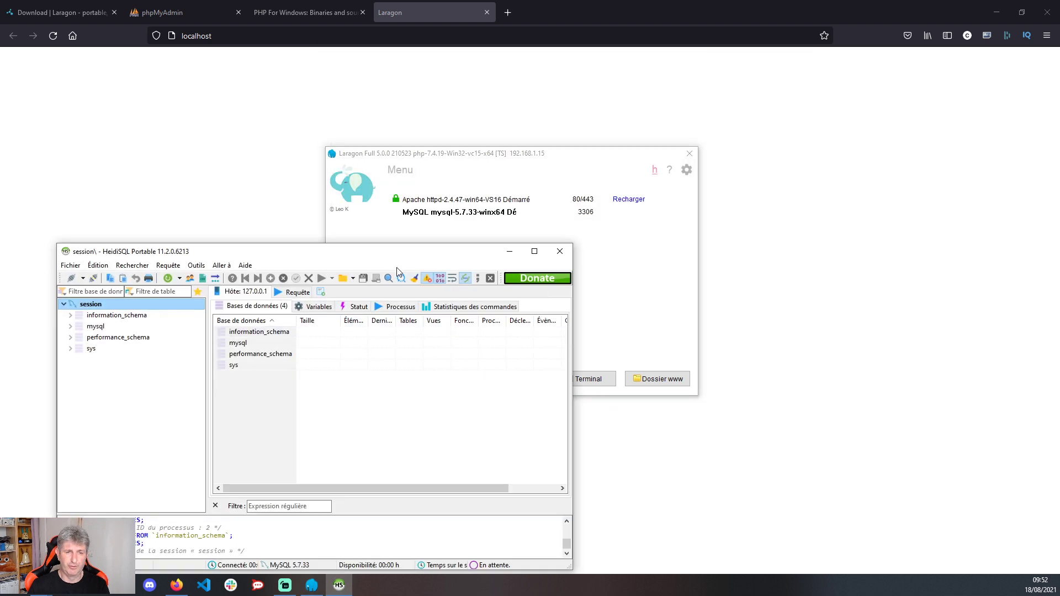
{"action": "left_click_drag", "start_coordinate": [414, 259], "coordinate": [676, 67]}
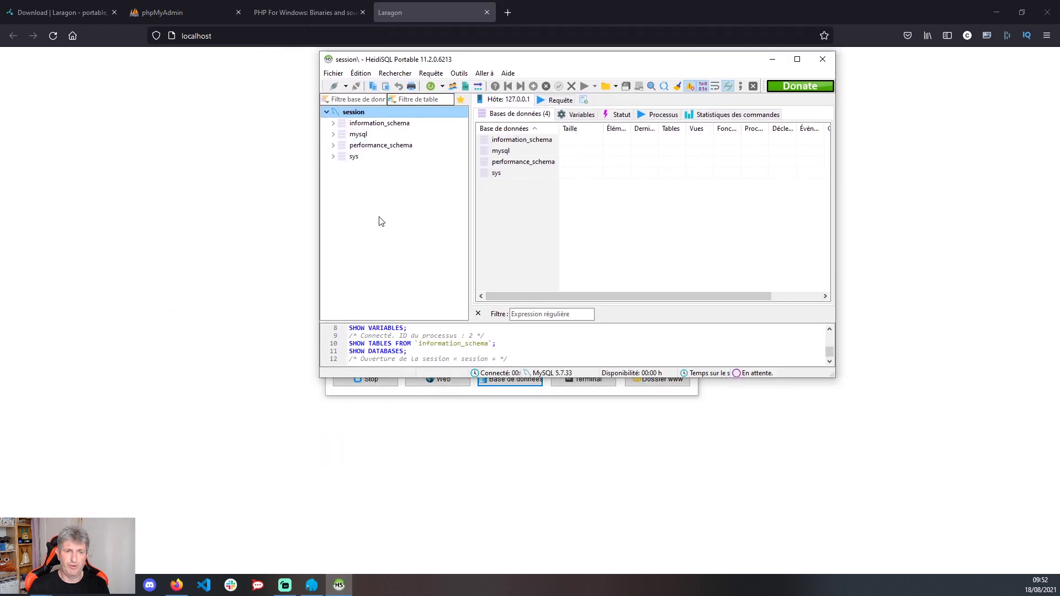
- Look at the new-database option in the tree's context menu, cancel it, and close HeidiSQL
{"action": "right_click", "coordinate": [390, 205]}
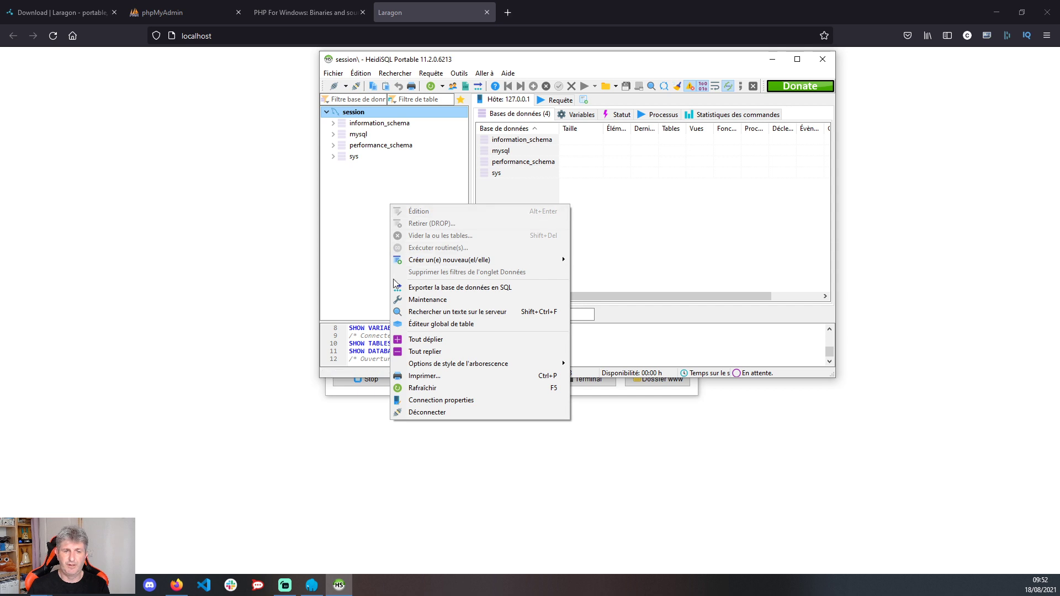
{"action": "mouse_move", "coordinate": [473, 259]}
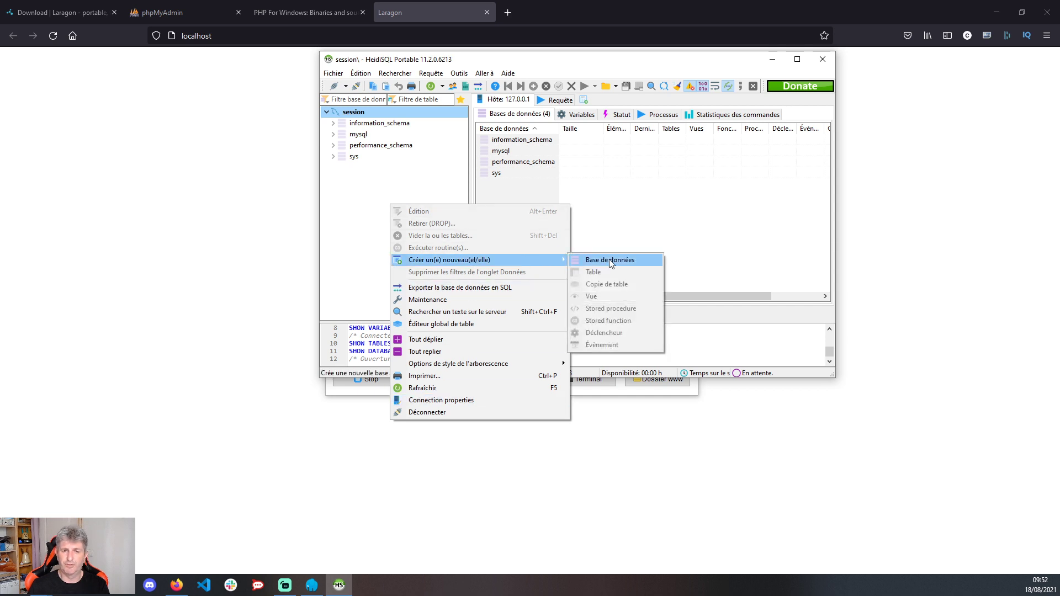
{"action": "left_click", "coordinate": [379, 214]}
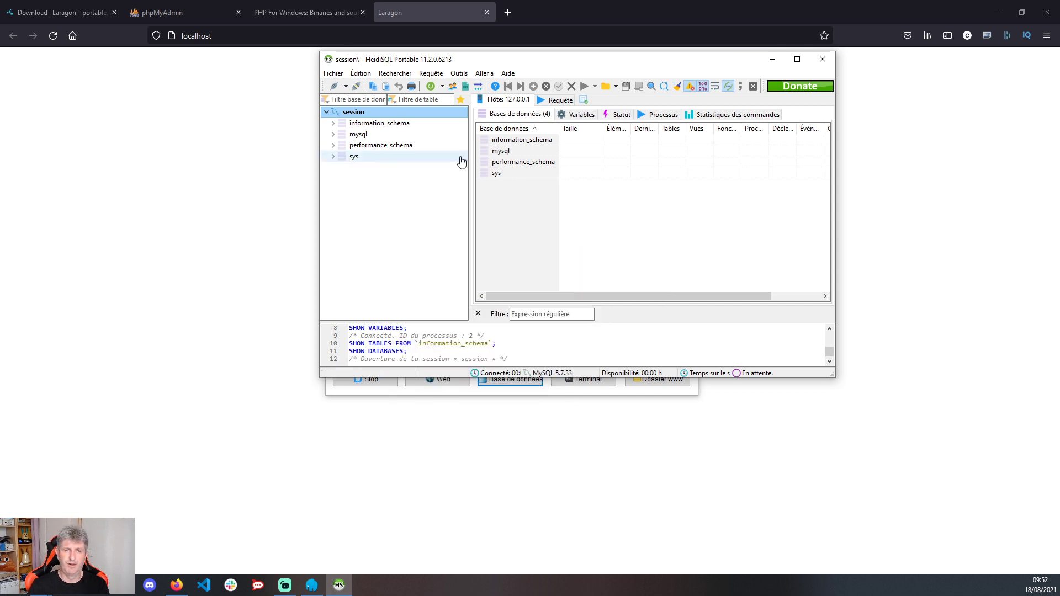
{"action": "left_click", "coordinate": [822, 59]}
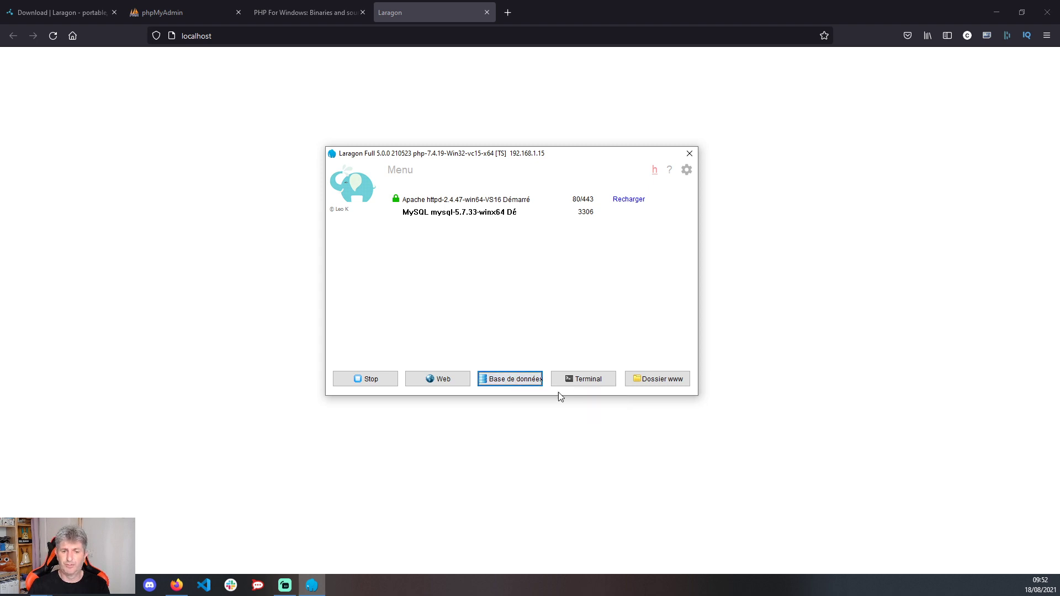
{"action": "left_click", "coordinate": [594, 386]}
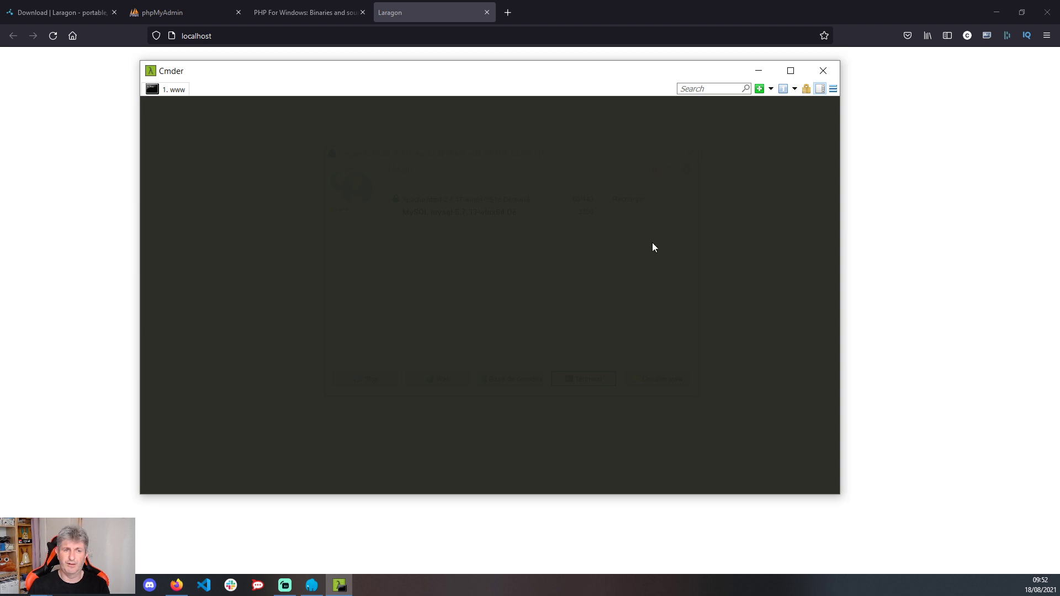
{"action": "left_click", "coordinate": [823, 70]}
{"action": "left_click", "coordinate": [670, 380]}
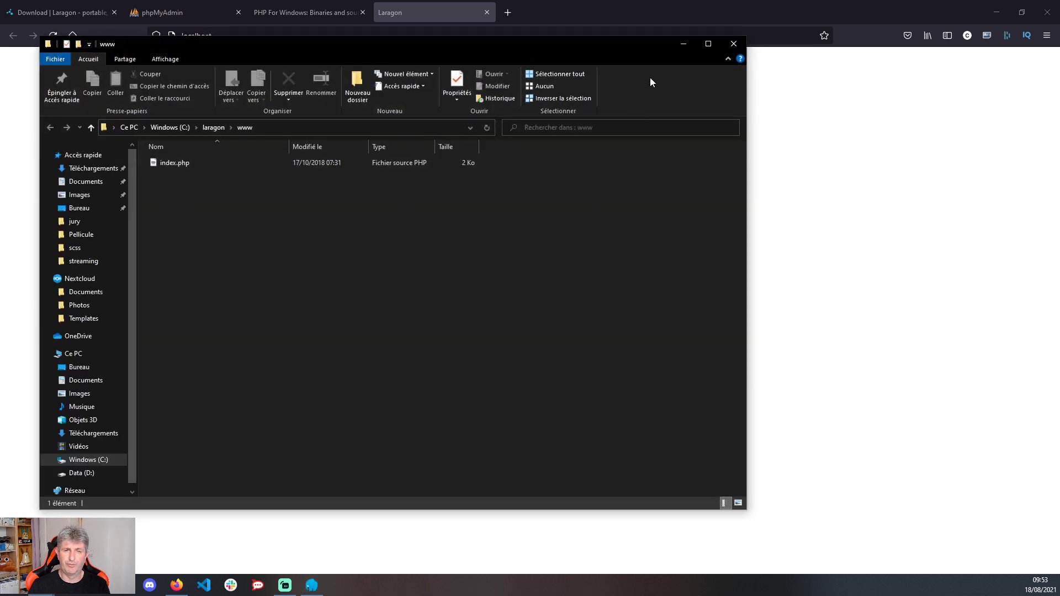
{"action": "left_click", "coordinate": [740, 44]}
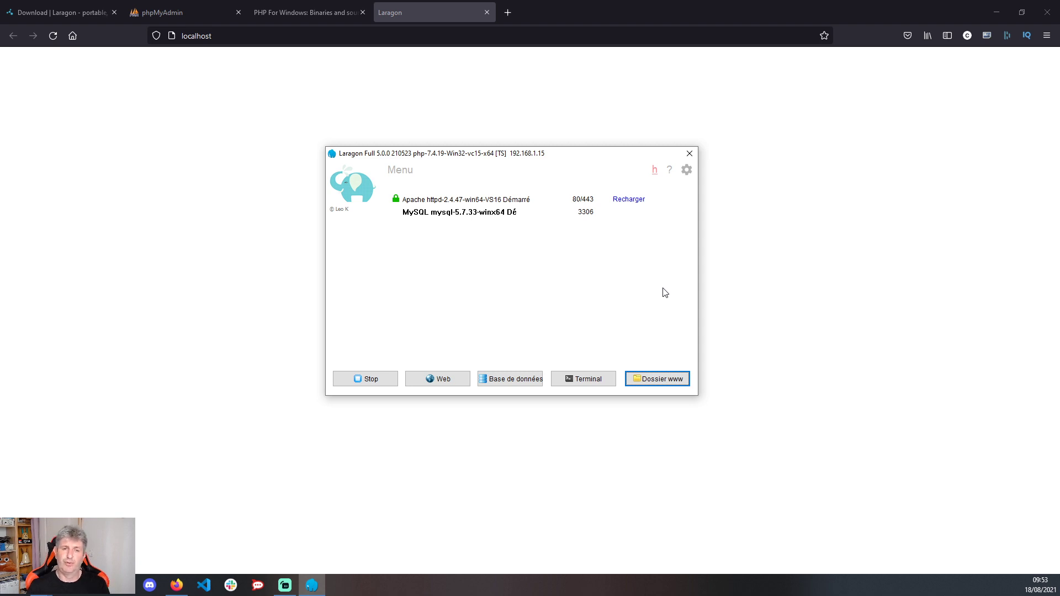
- Browse Laragon's right-click menu through the Laragon and www submenus to Créer un site web rapidement
{"action": "right_click", "coordinate": [526, 257]}
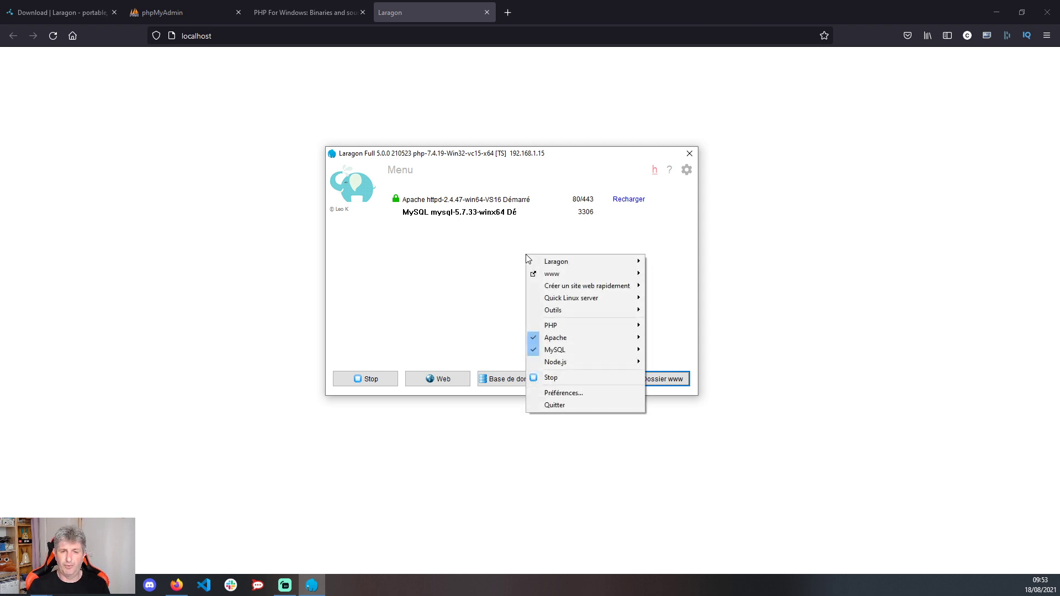
{"action": "right_click", "coordinate": [467, 265]}
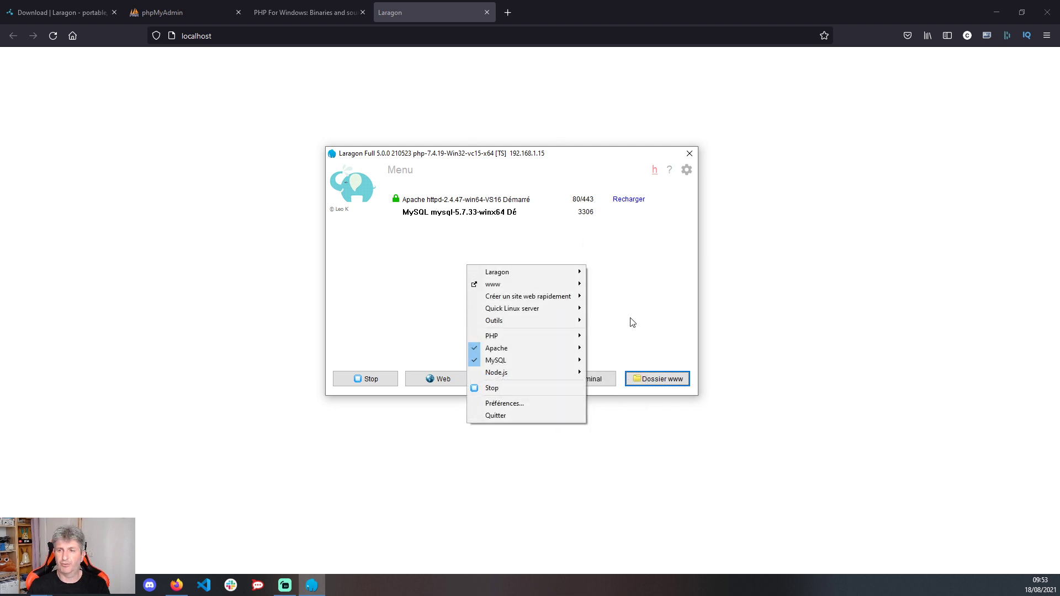
{"action": "mouse_move", "coordinate": [568, 275]}
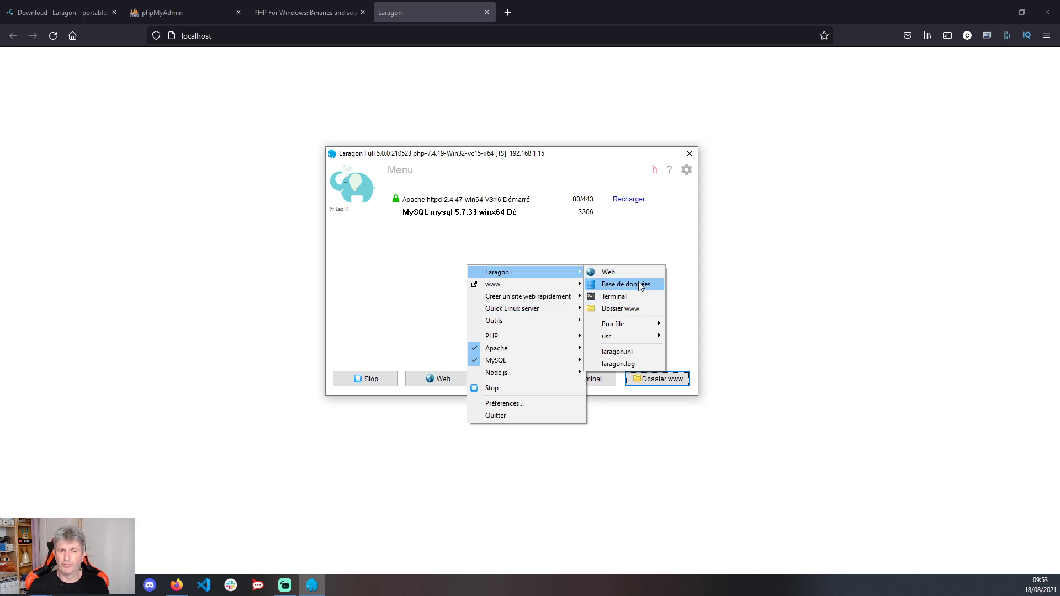
{"action": "mouse_move", "coordinate": [522, 284]}
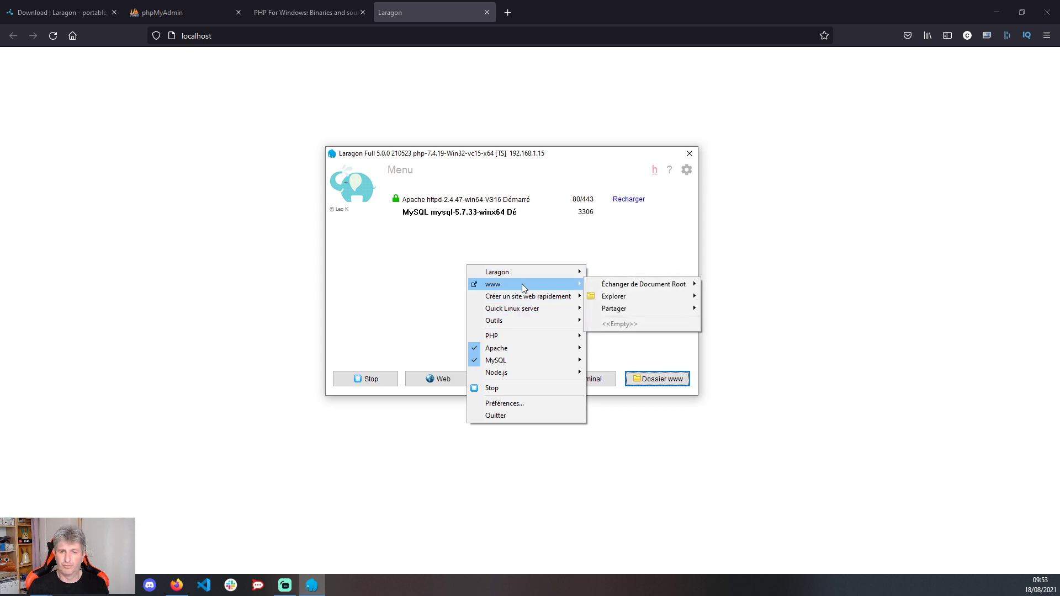
{"action": "mouse_move", "coordinate": [608, 297]}
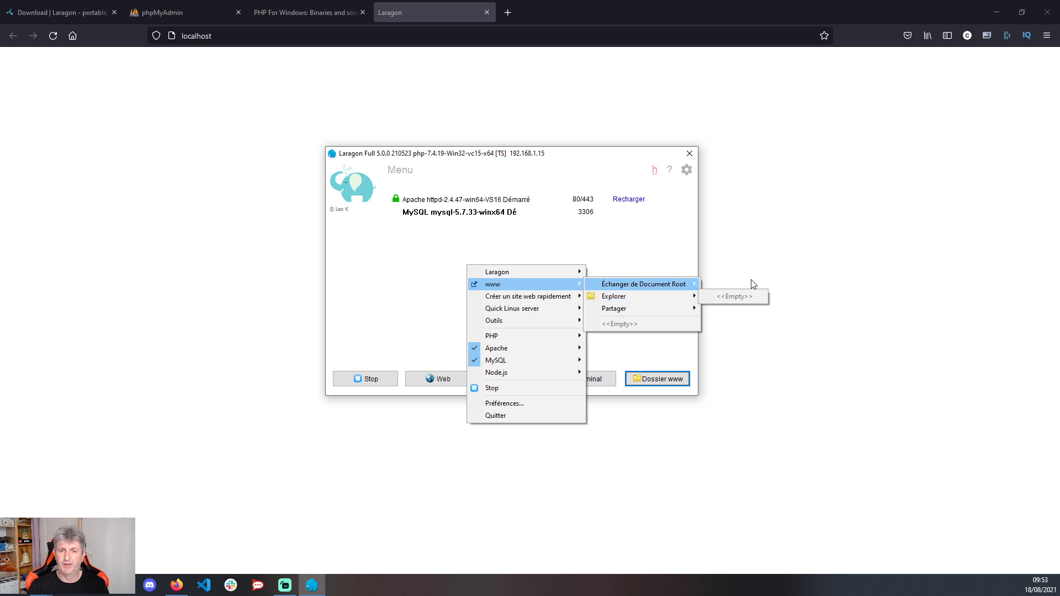
{"action": "mouse_move", "coordinate": [488, 298]}
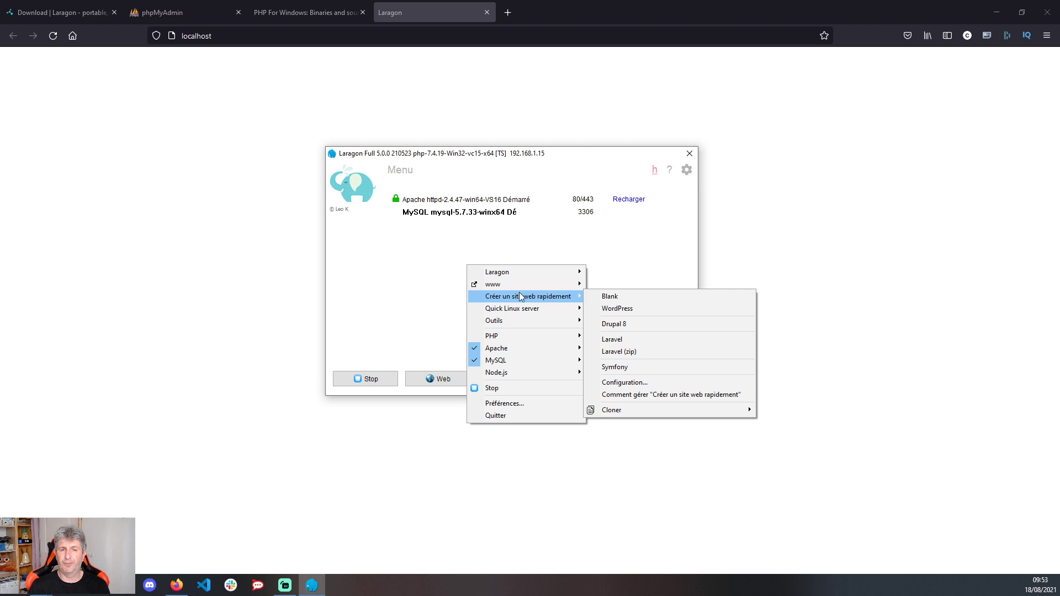
- Create a Blank project named monsite and verify it appears under Laragon's www submenu
{"action": "left_click", "coordinate": [603, 299]}
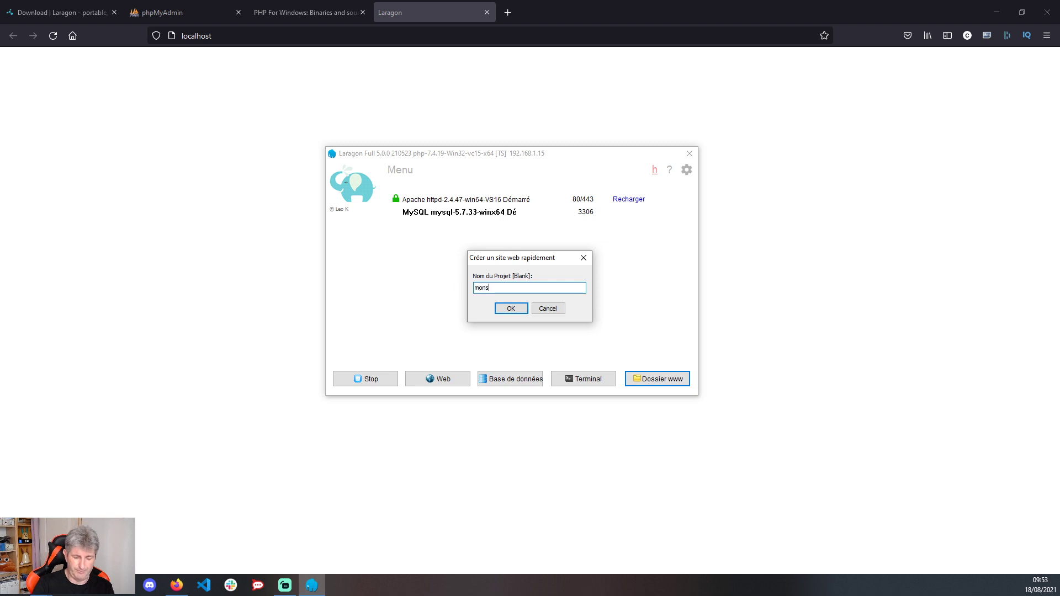
{"action": "left_click", "coordinate": [511, 307]}
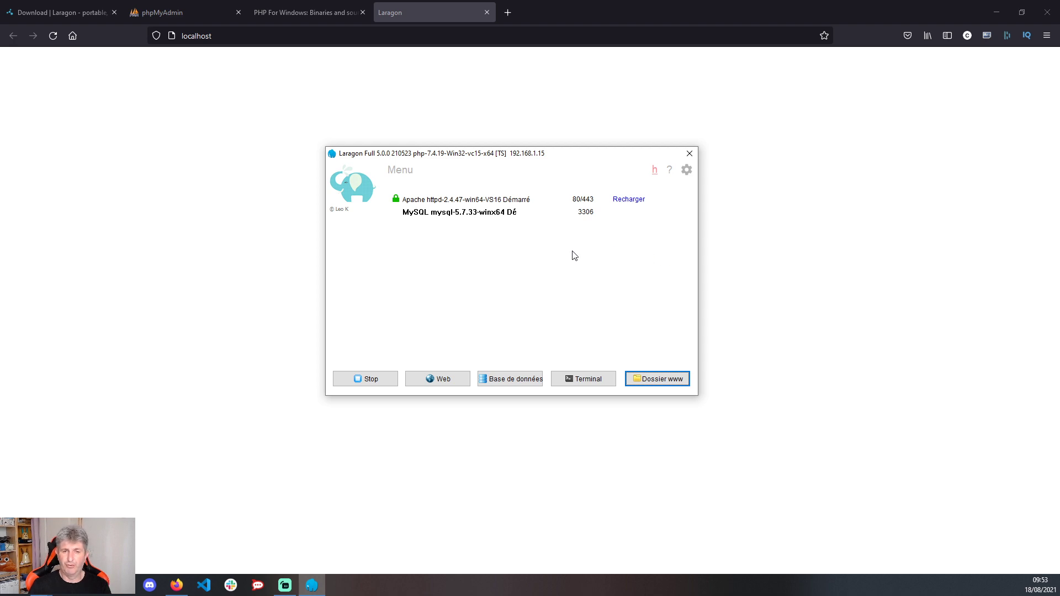
{"action": "right_click", "coordinate": [490, 251]}
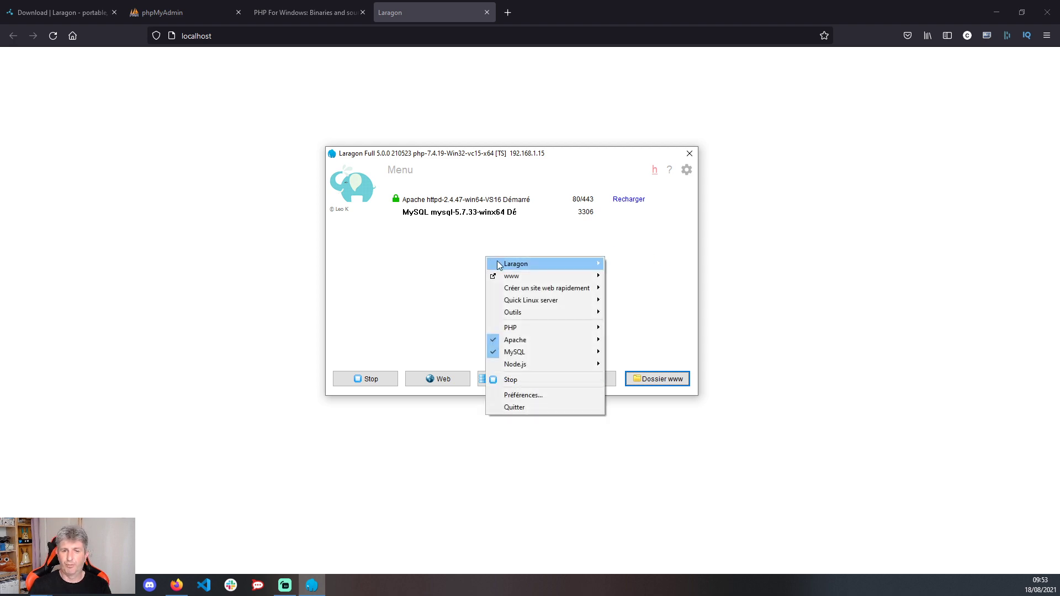
{"action": "left_click", "coordinate": [521, 266]}
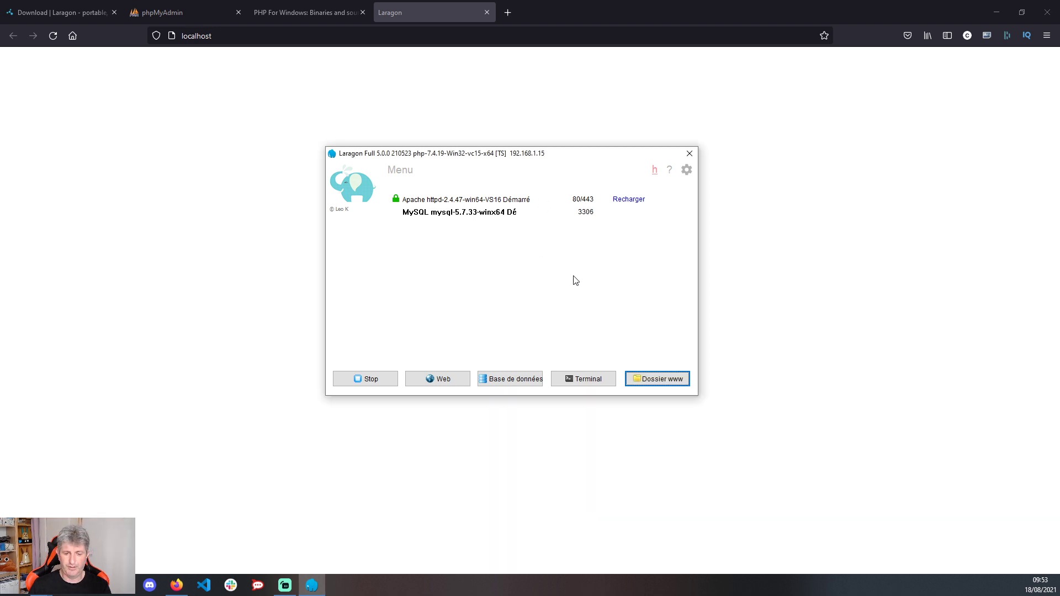
{"action": "right_click", "coordinate": [531, 245]}
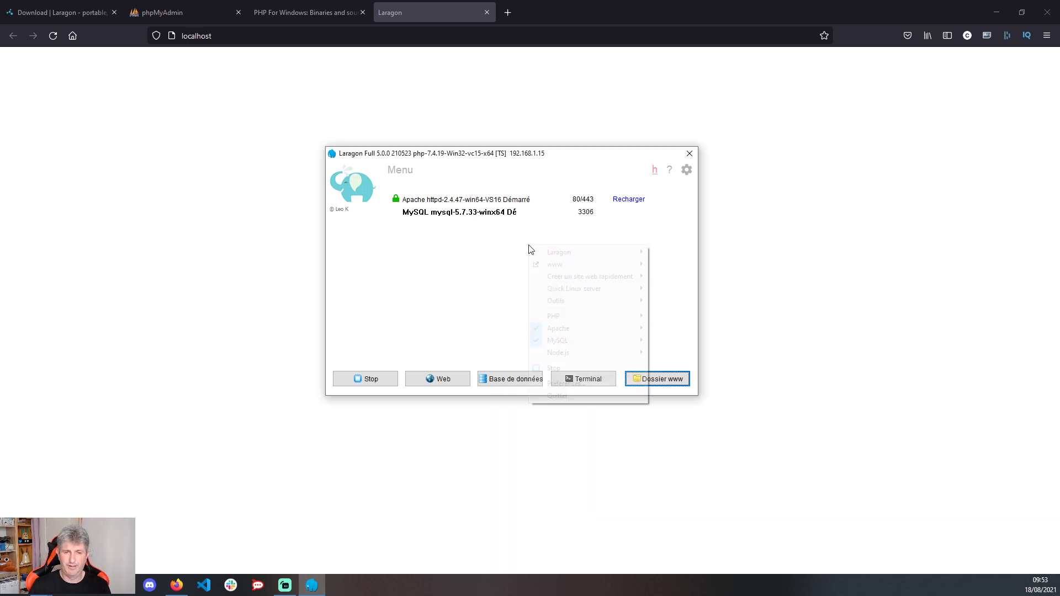
{"action": "mouse_move", "coordinate": [630, 265]}
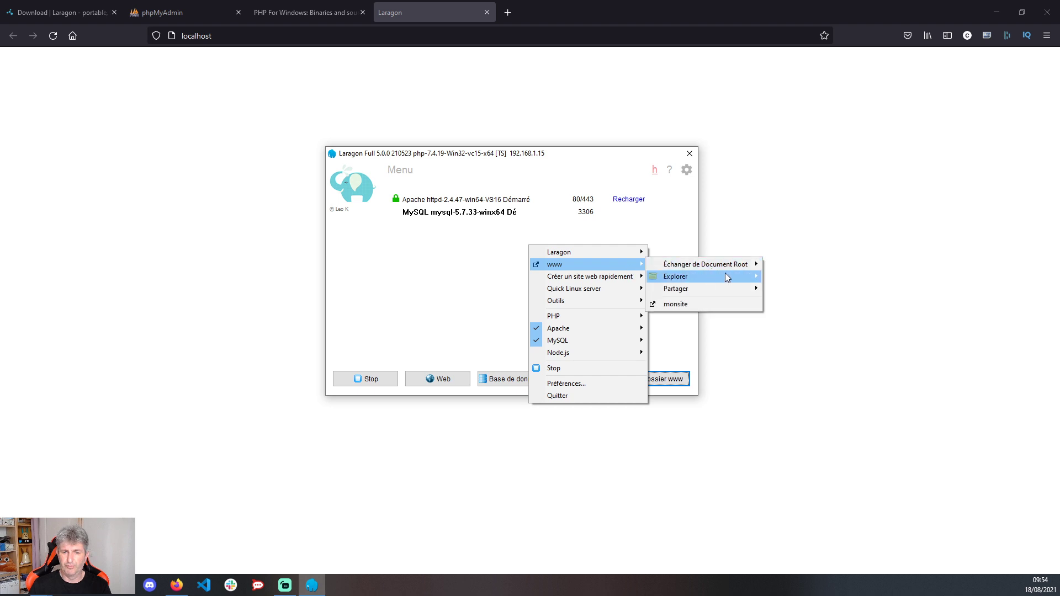
- Open monsite.test from the www submenu in Firefox and check its address bar
{"action": "left_click", "coordinate": [672, 310]}
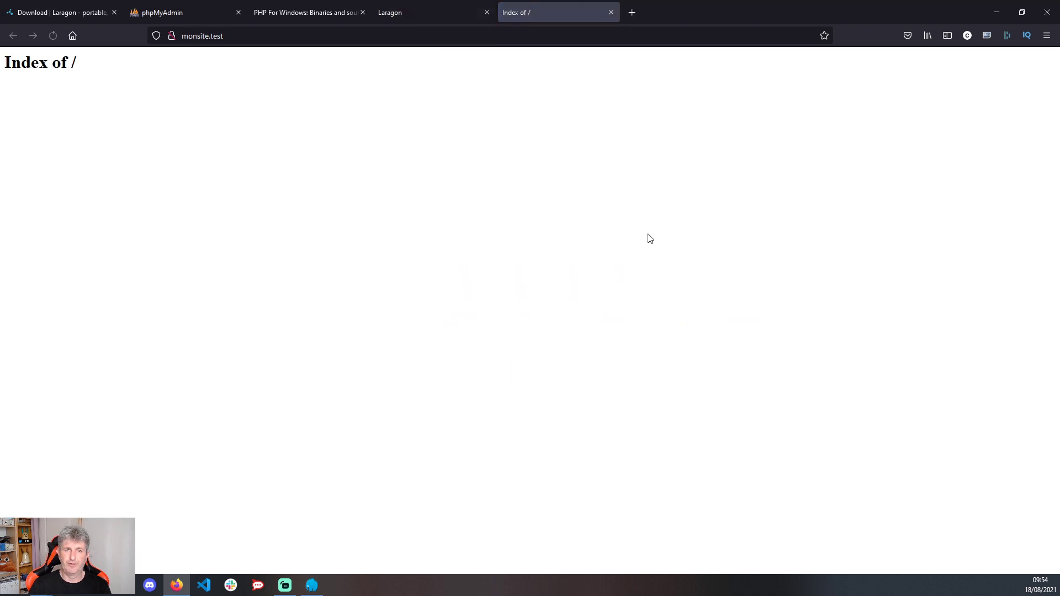
{"action": "left_click", "coordinate": [221, 37]}
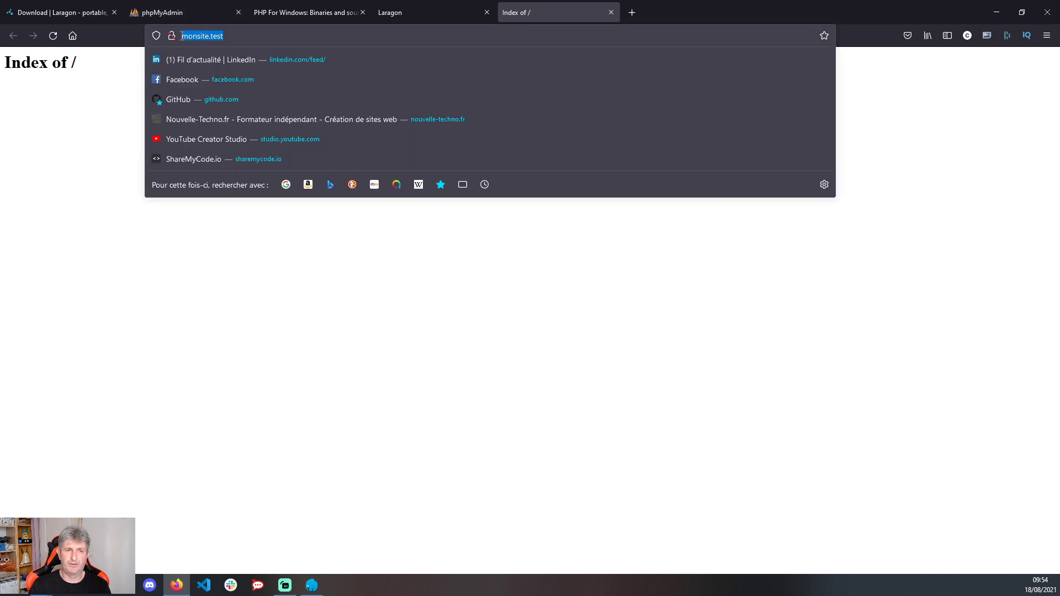
{"action": "left_click", "coordinate": [116, 296]}
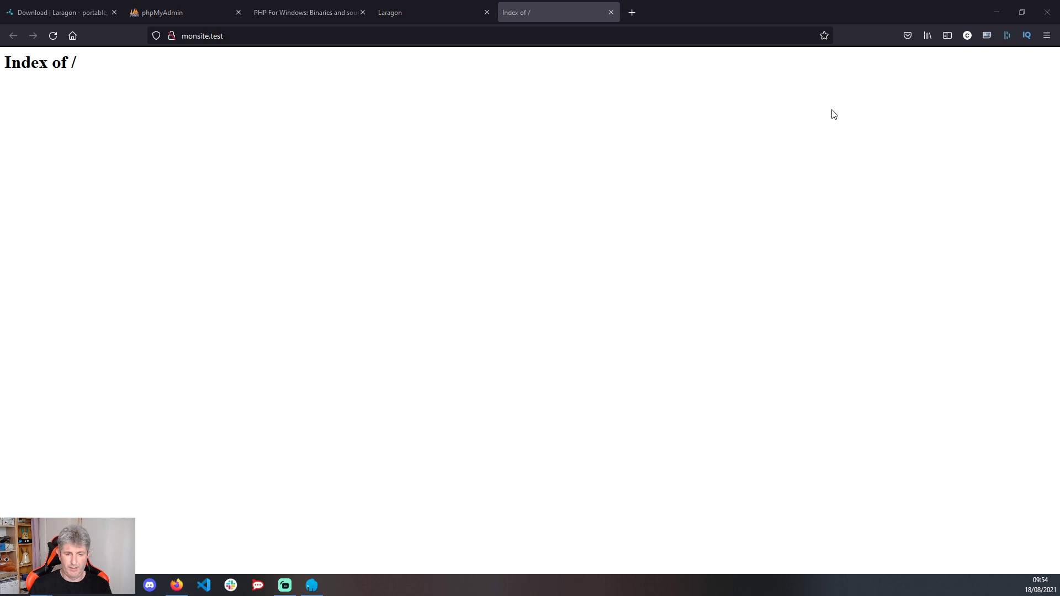
{"action": "right_click", "coordinate": [465, 249]}
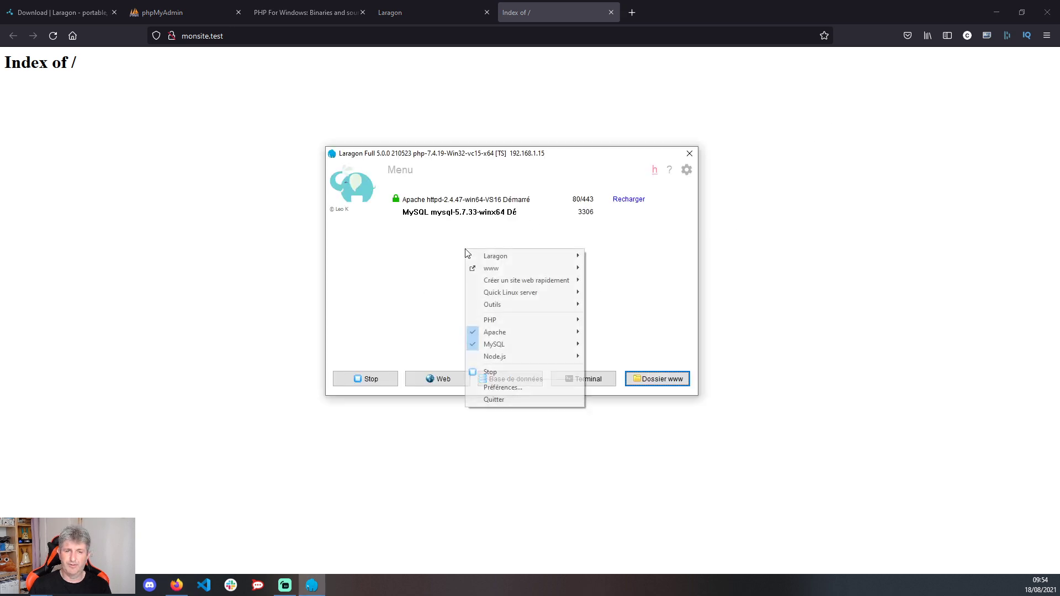
{"action": "left_click", "coordinate": [343, 278]}
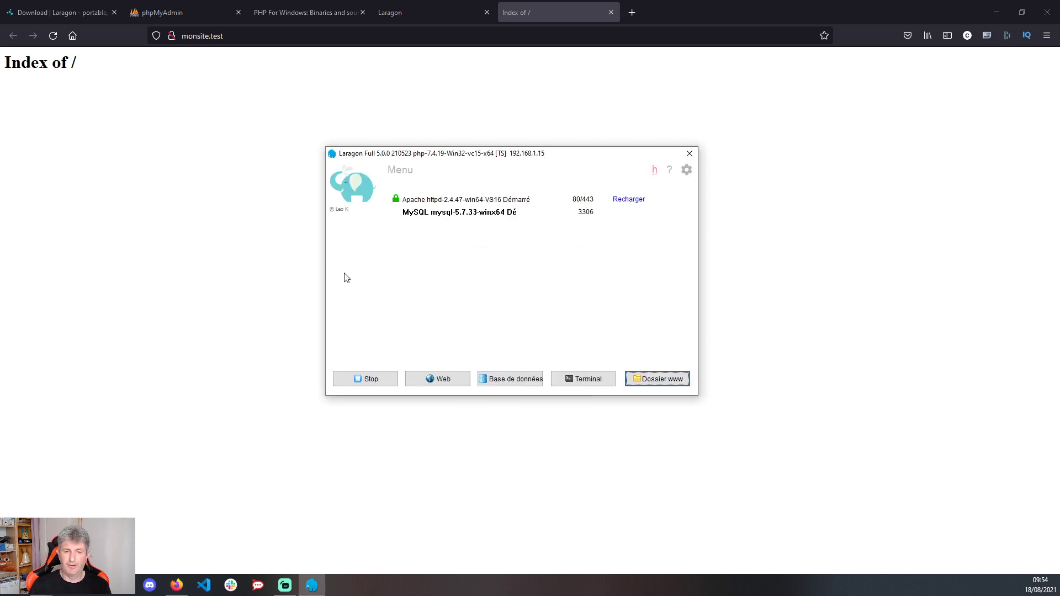
{"action": "left_click", "coordinate": [499, 379]}
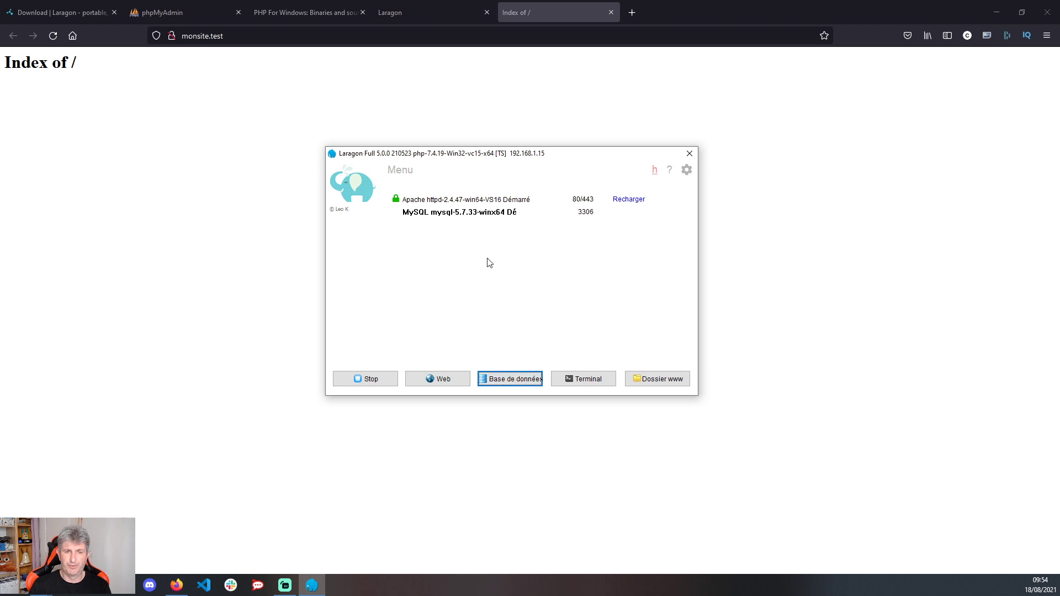
{"action": "left_click", "coordinate": [503, 379]}
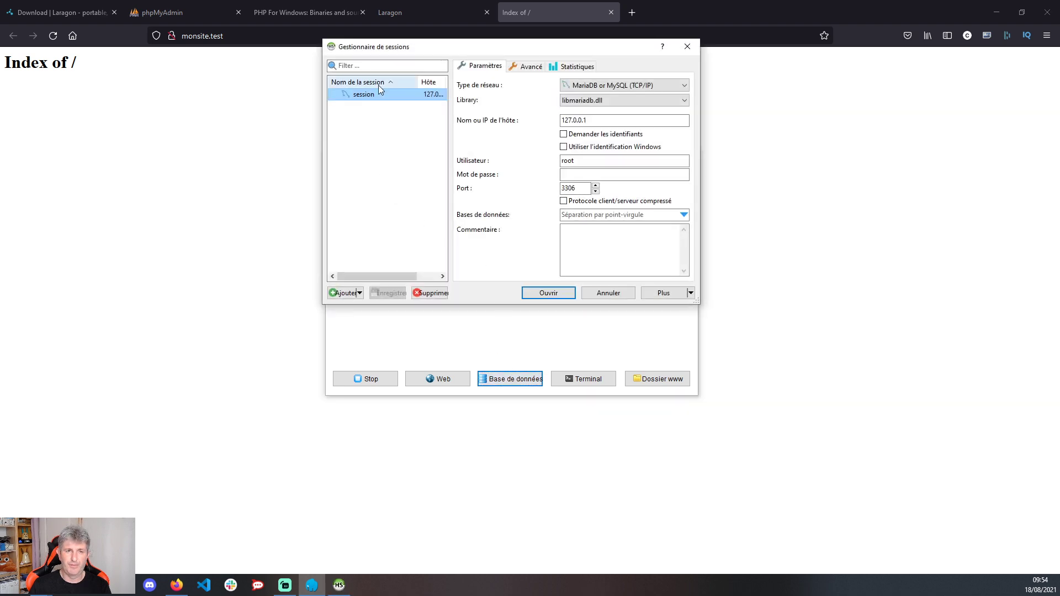
{"action": "left_click", "coordinate": [560, 294]}
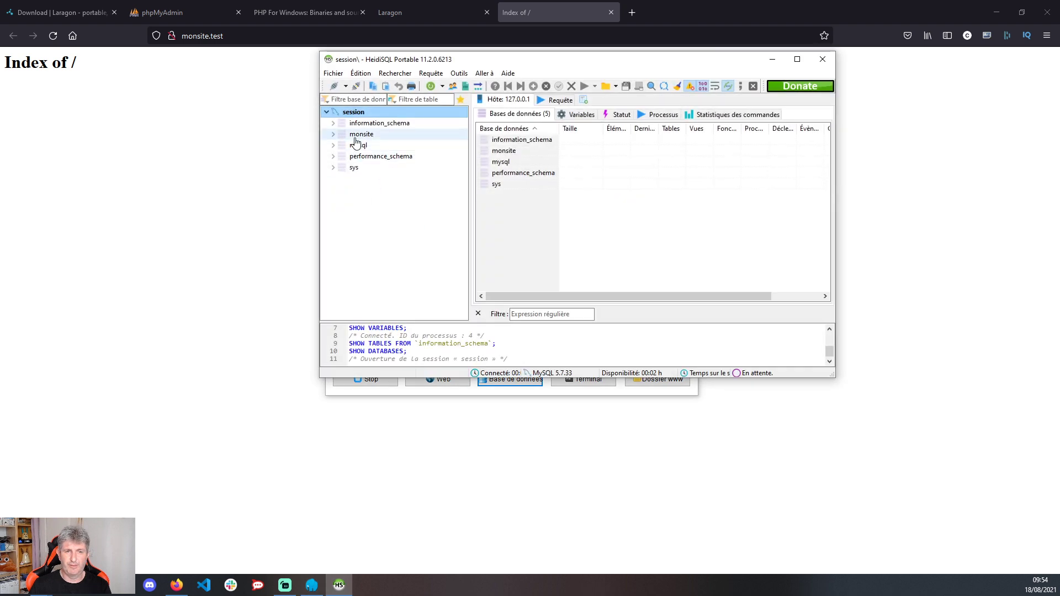
{"action": "left_click", "coordinate": [356, 138]}
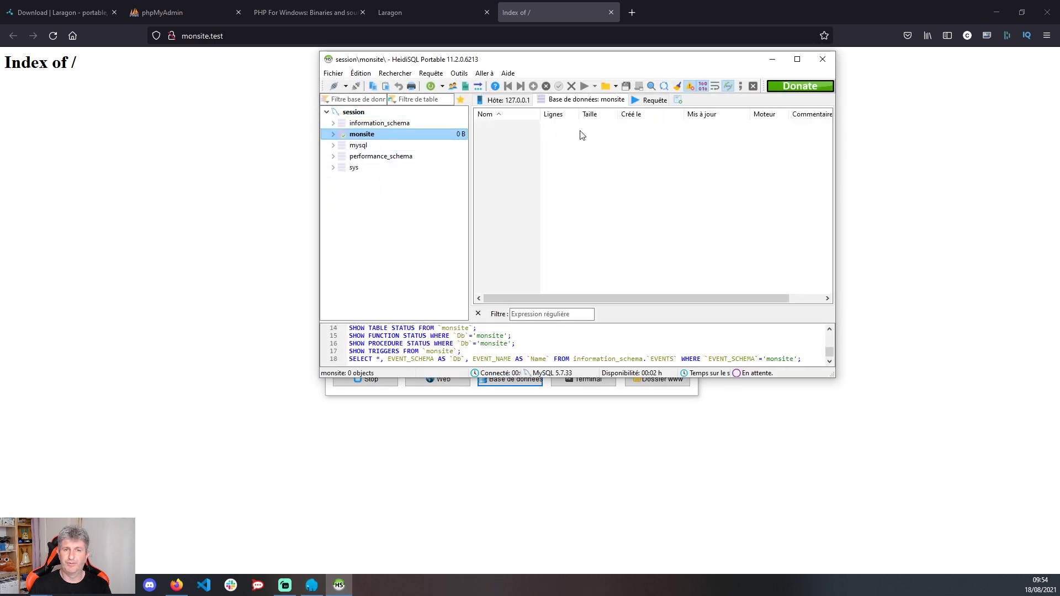
{"action": "left_click", "coordinate": [822, 59]}
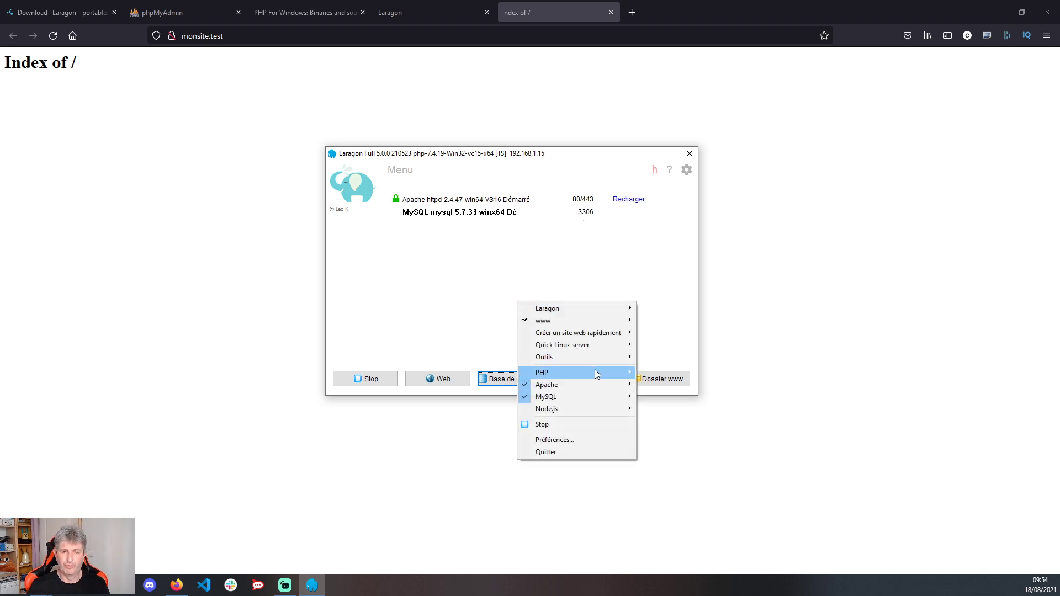
- Look through Laragon's PHP and Apache menus, then choose MySQL > phpMyAdmin
{"action": "mouse_move", "coordinate": [595, 370]}
{"action": "mouse_move", "coordinate": [685, 375]}
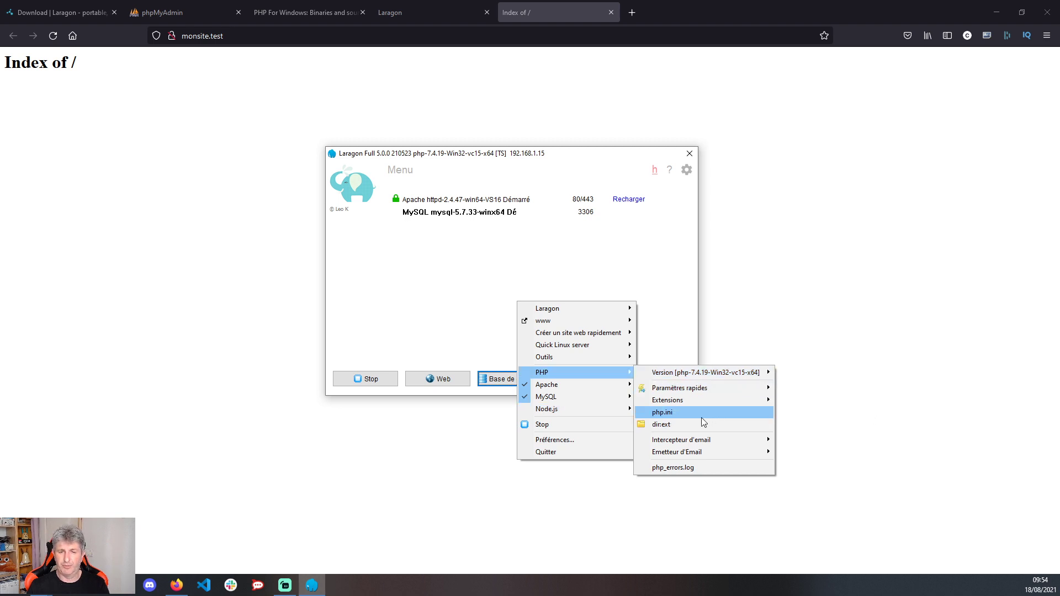
{"action": "mouse_move", "coordinate": [569, 386]}
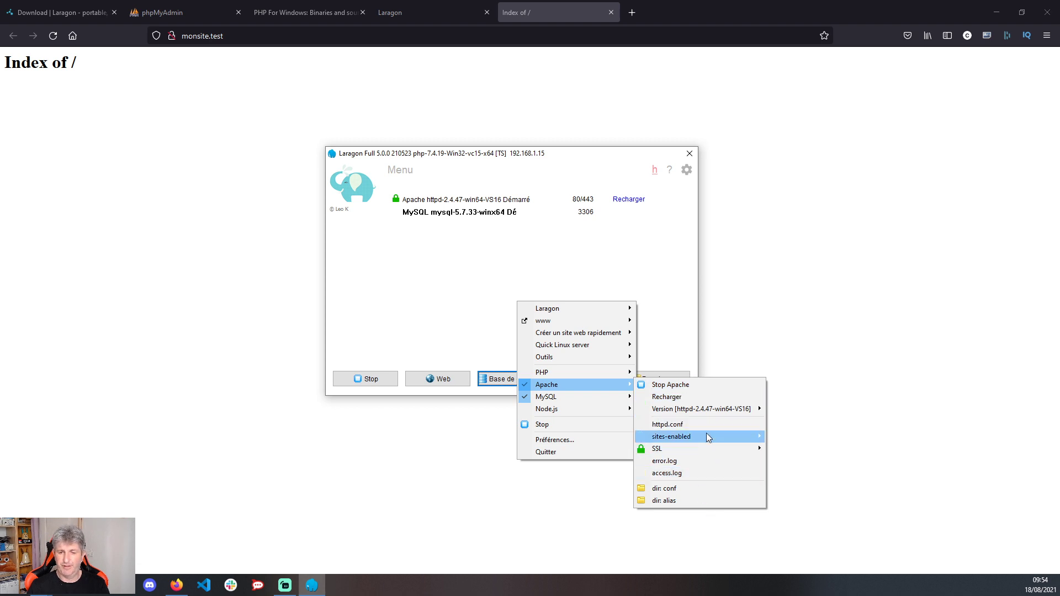
{"action": "mouse_move", "coordinate": [707, 433]}
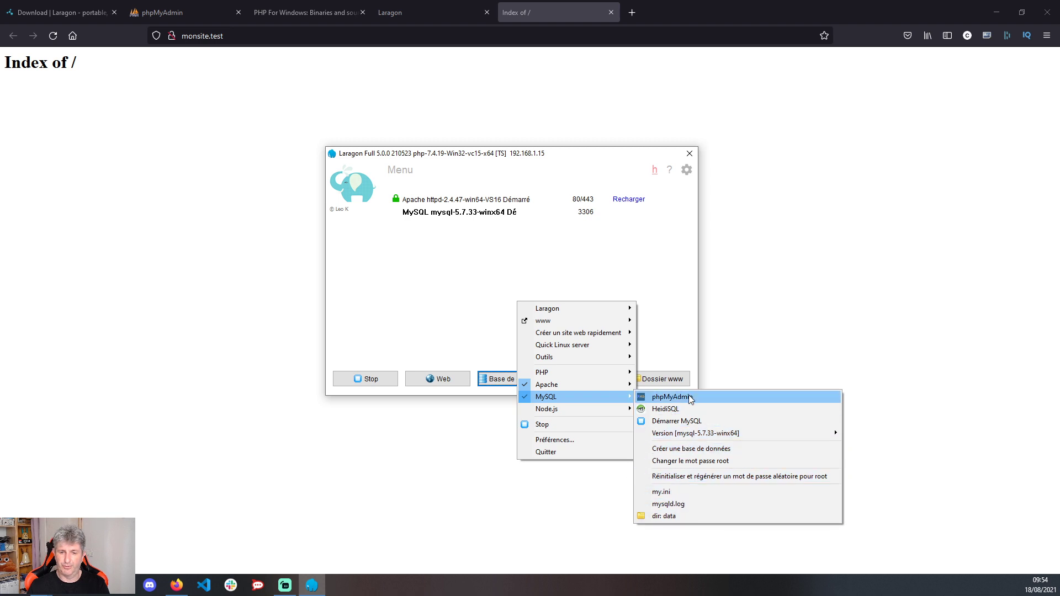
{"action": "left_click", "coordinate": [681, 395]}
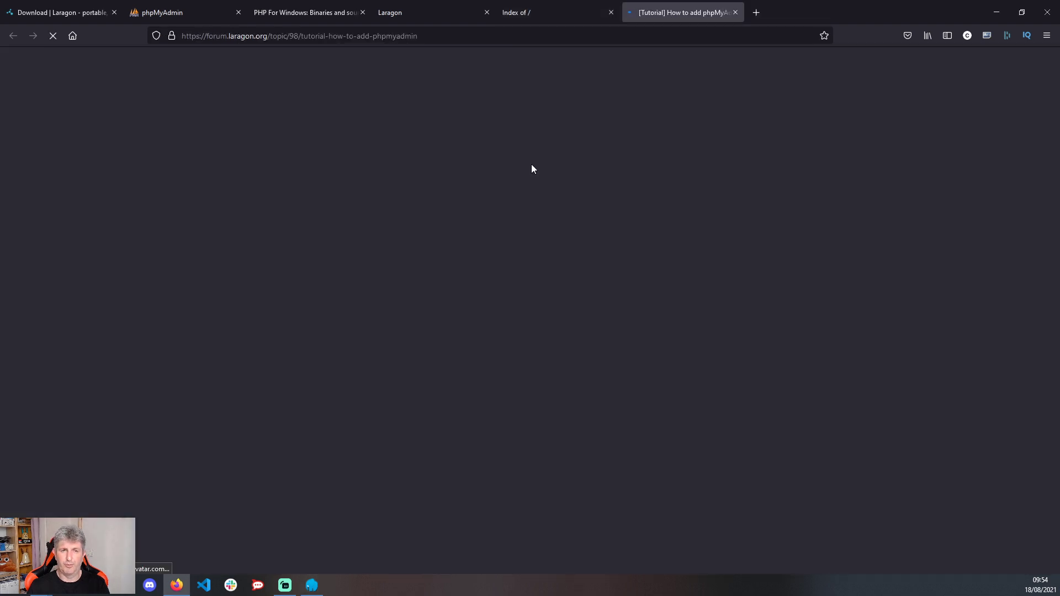
- Skim the 'How to add phpMyAdmin' forum thread, close its tab, and return to Laragon
{"action": "scroll", "coordinate": [272, 275], "scroll_direction": "down", "scroll_amount": 5}
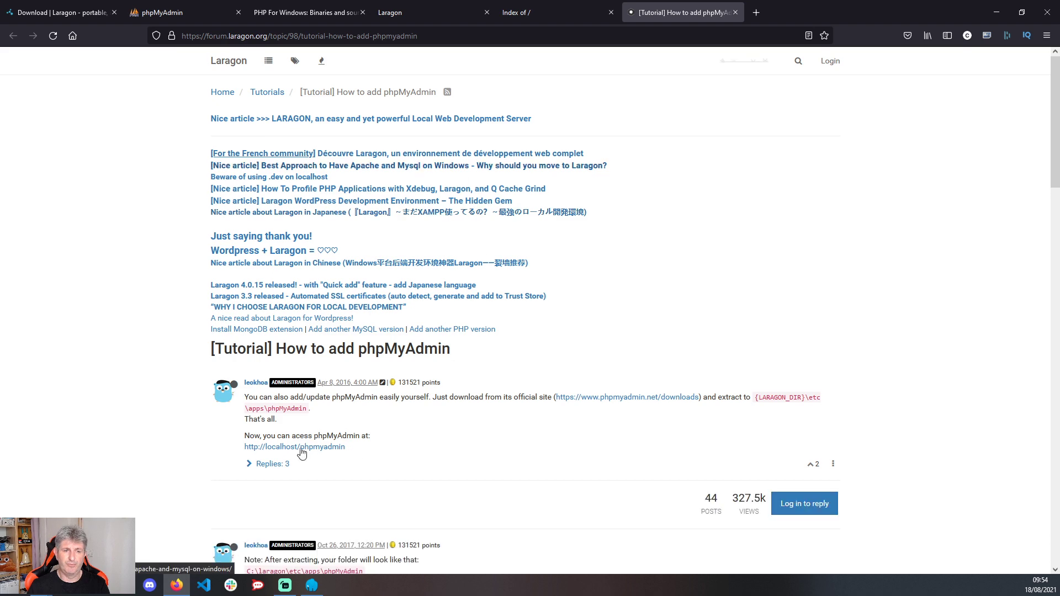
{"action": "scroll", "coordinate": [497, 360], "scroll_direction": "down", "scroll_amount": 8}
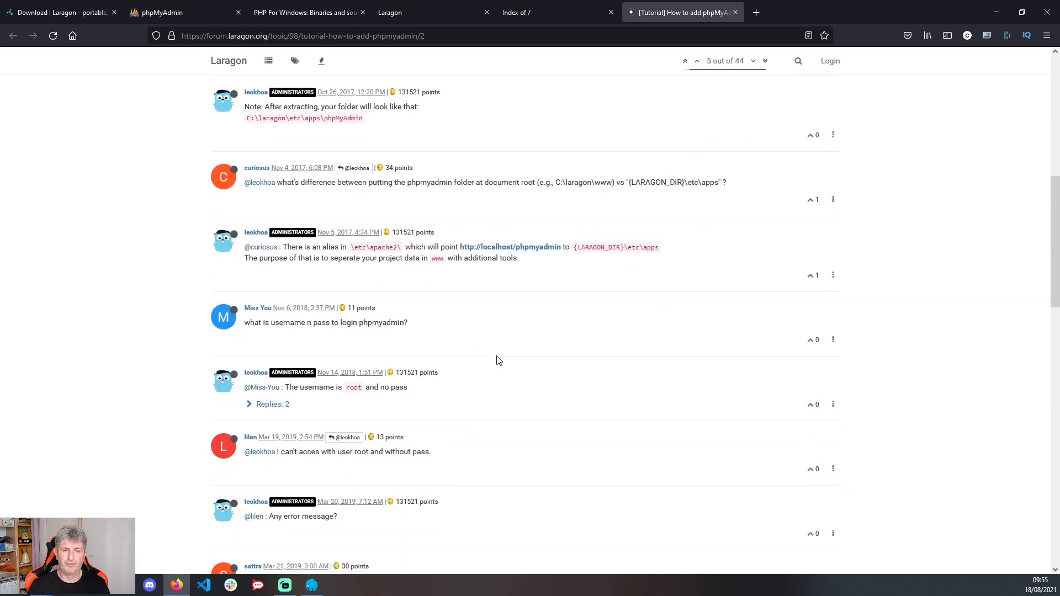
{"action": "scroll", "coordinate": [541, 369], "scroll_direction": "up", "scroll_amount": 4}
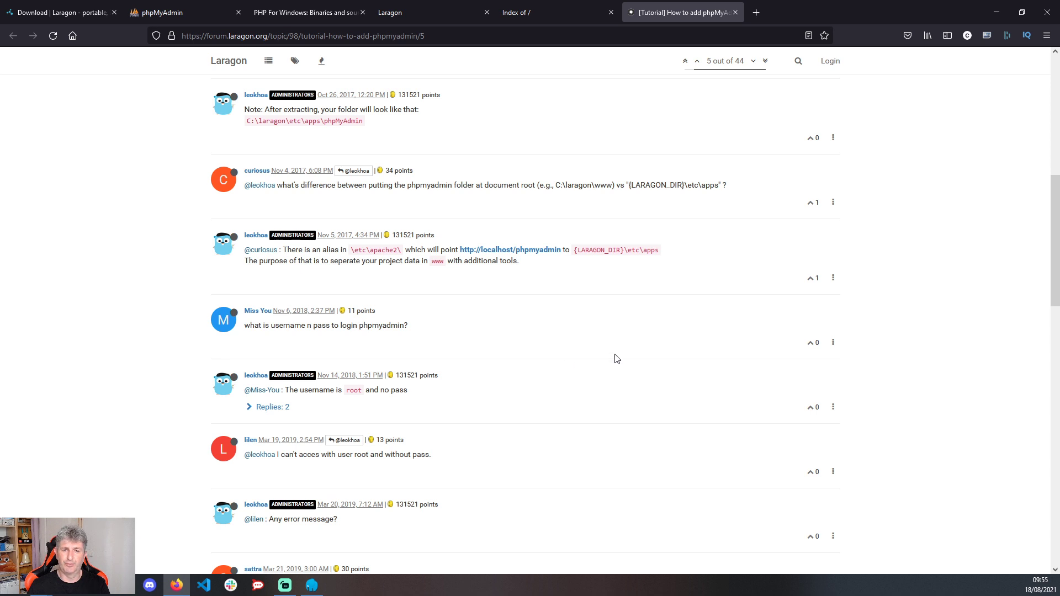
{"action": "scroll", "coordinate": [617, 359], "scroll_direction": "up", "scroll_amount": 2}
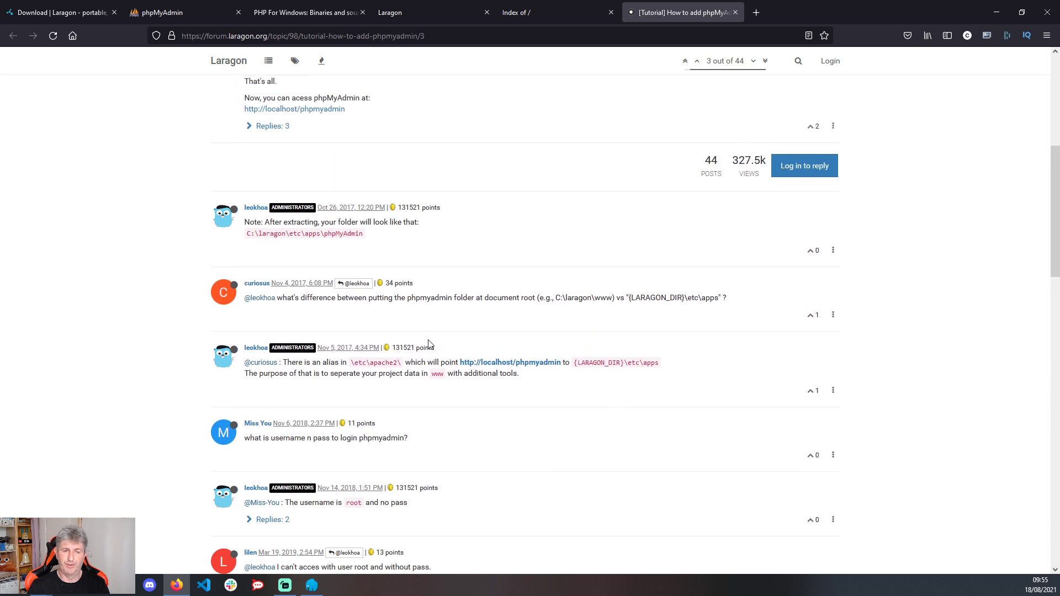
{"action": "scroll", "coordinate": [716, 172], "scroll_direction": "up", "scroll_amount": 1}
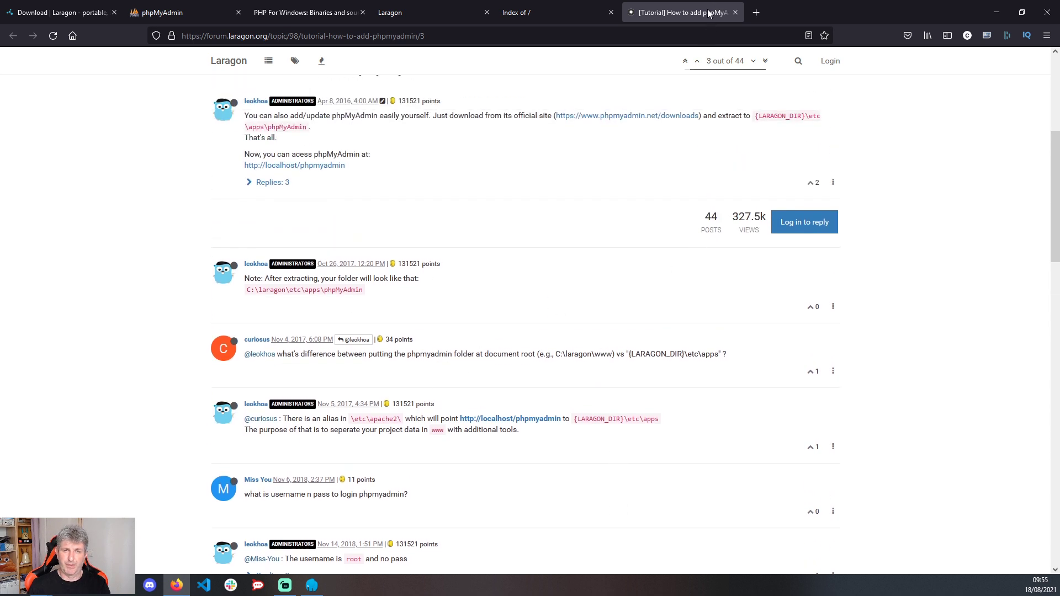
{"action": "middle_click", "coordinate": [708, 13]}
{"action": "key", "text": "alt+Tab"}
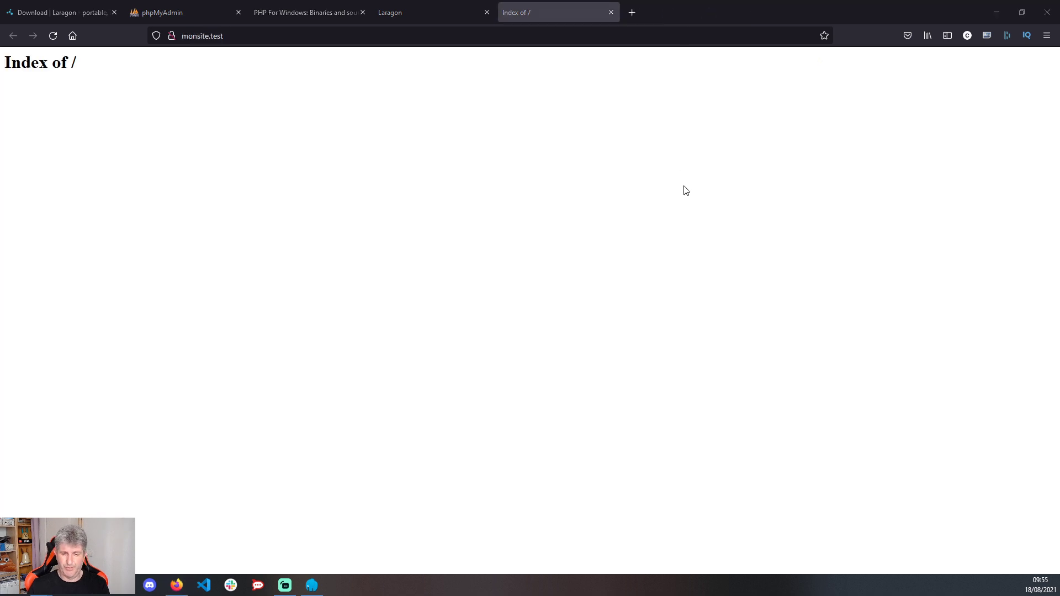
- Open Laragon's right-click menu and close it without choosing anything
{"action": "right_click", "coordinate": [506, 280]}
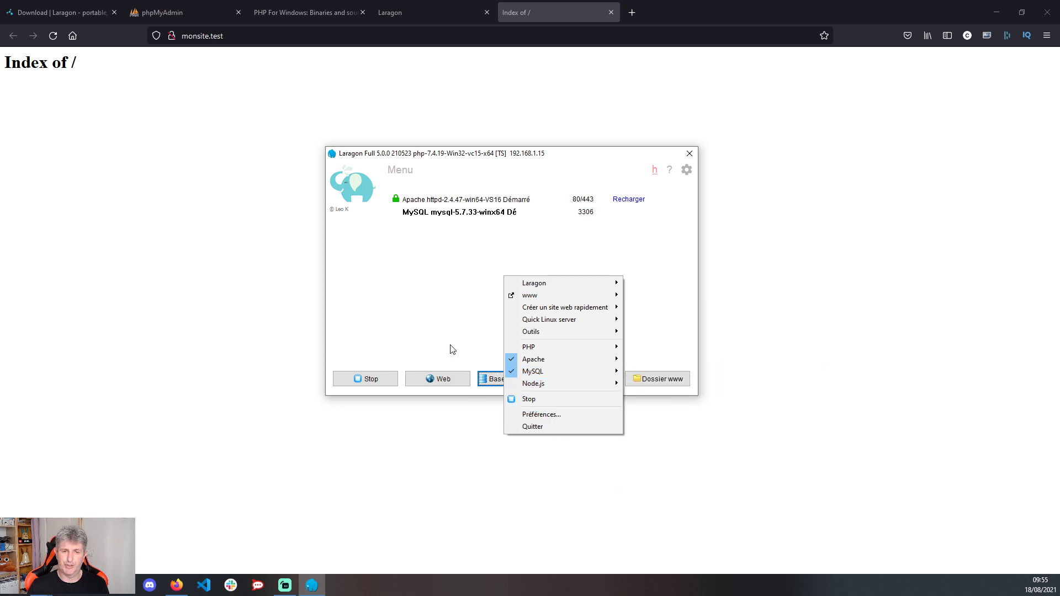
{"action": "left_click", "coordinate": [414, 256]}
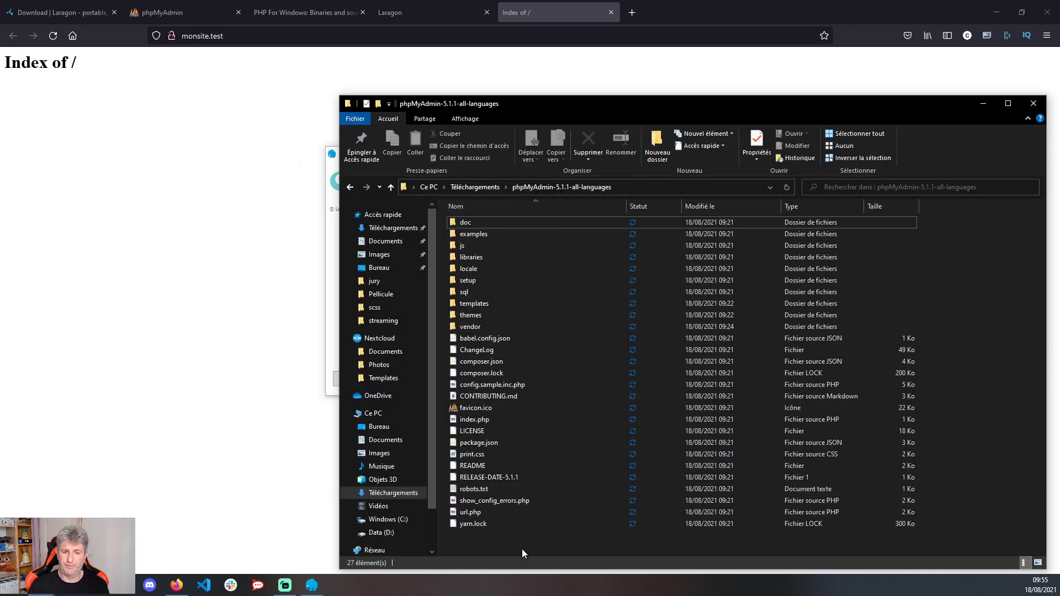
- In C:\laragon\bin, rename the heidisql folder to heidisql_bak
{"action": "left_click_drag", "start_coordinate": [522, 549], "coordinate": [438, 214]}
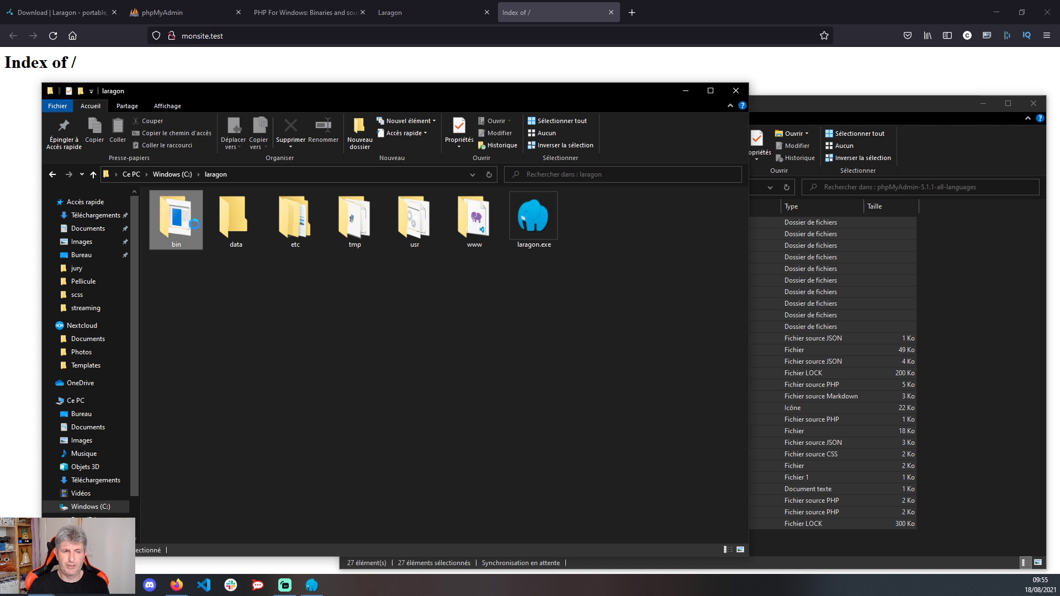
{"action": "double_click", "coordinate": [190, 209]}
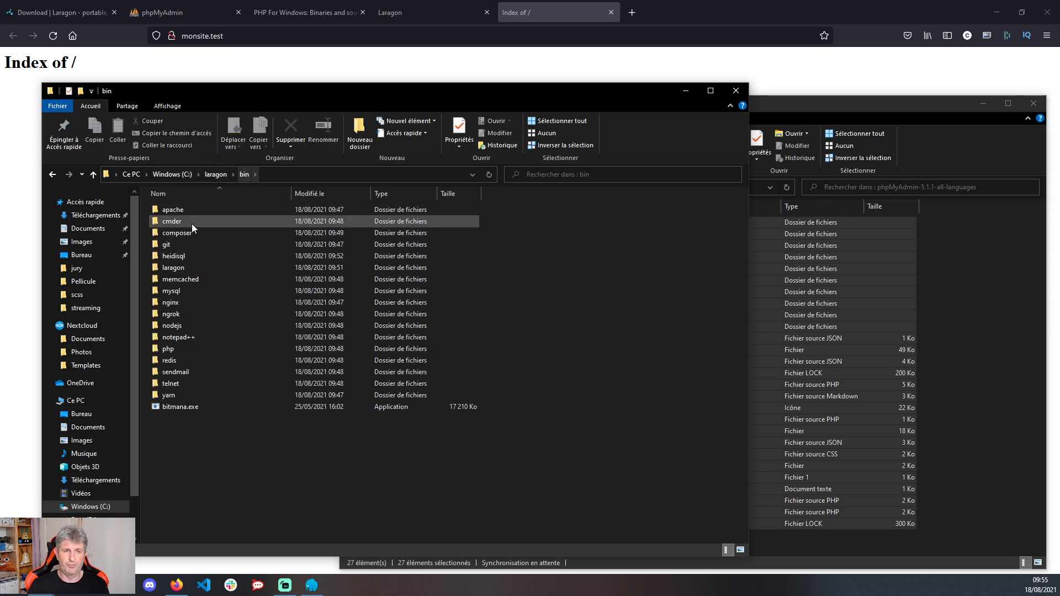
{"action": "left_click", "coordinate": [187, 255]}
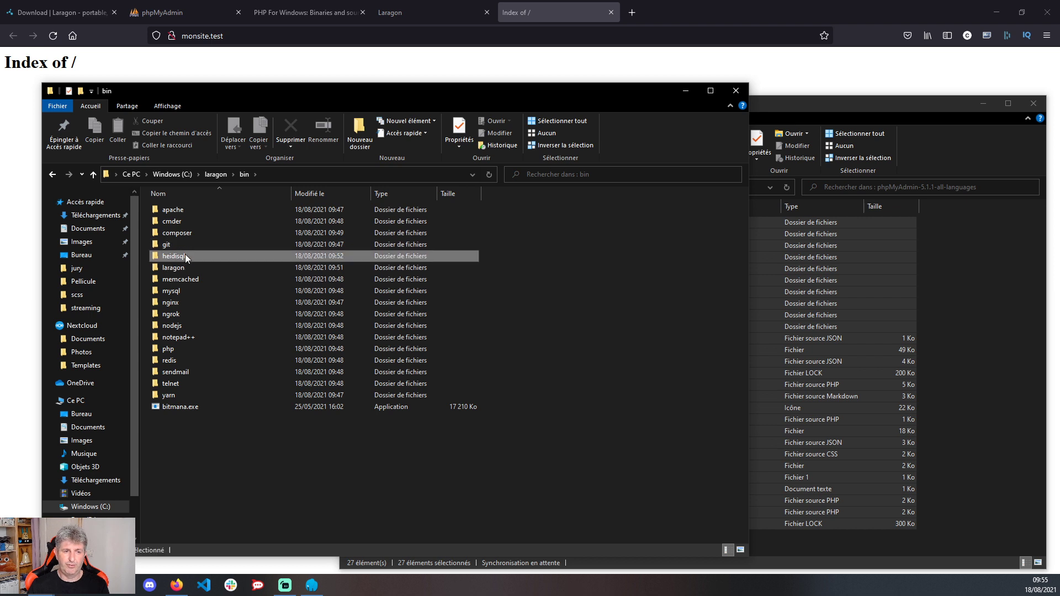
{"action": "left_click", "coordinate": [177, 256]}
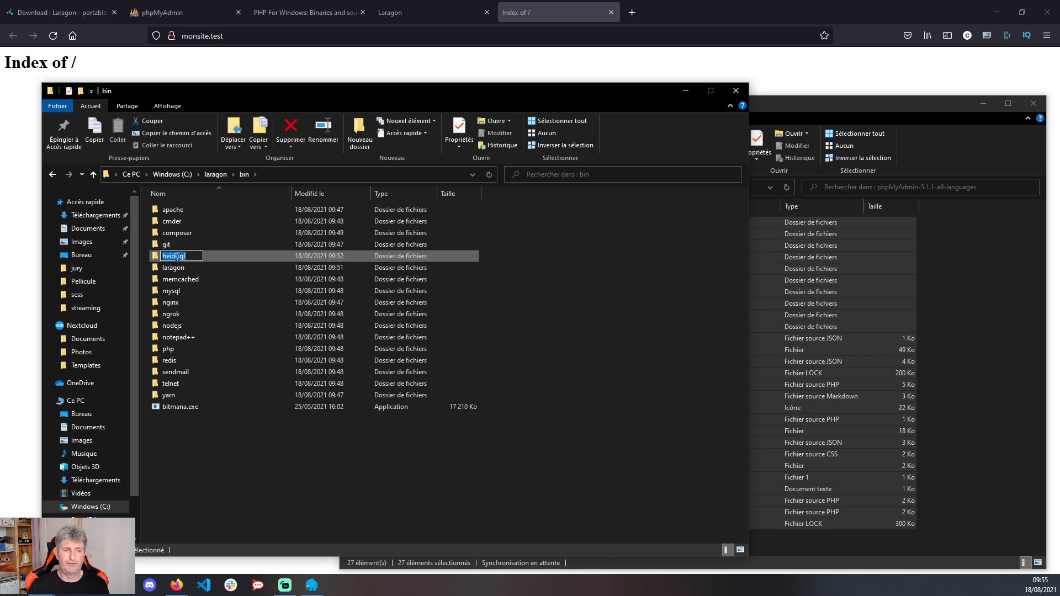
{"action": "left_click", "coordinate": [193, 254]}
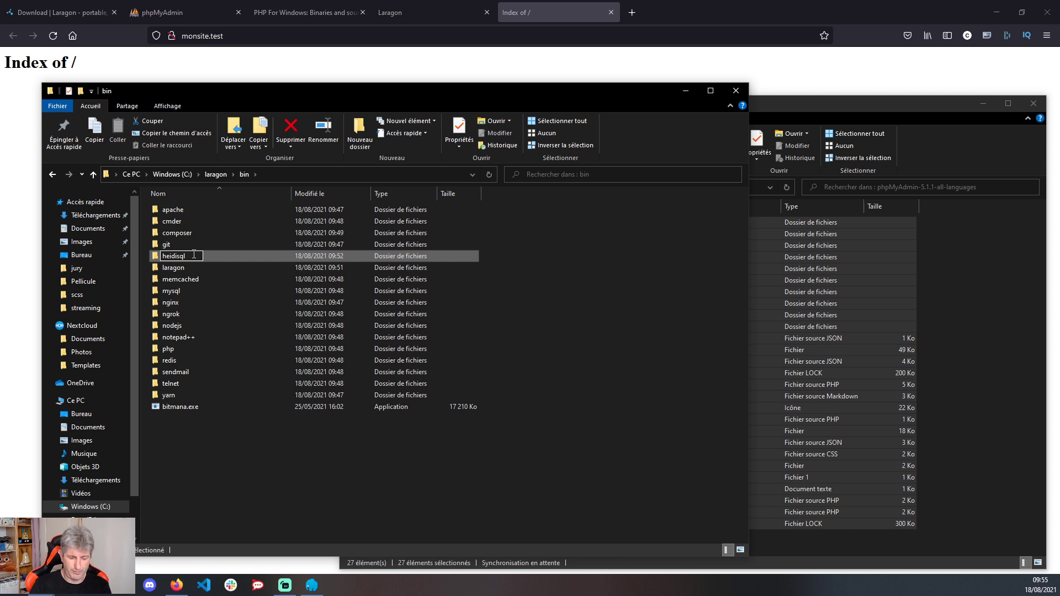
{"action": "type", "text": "_bak"}
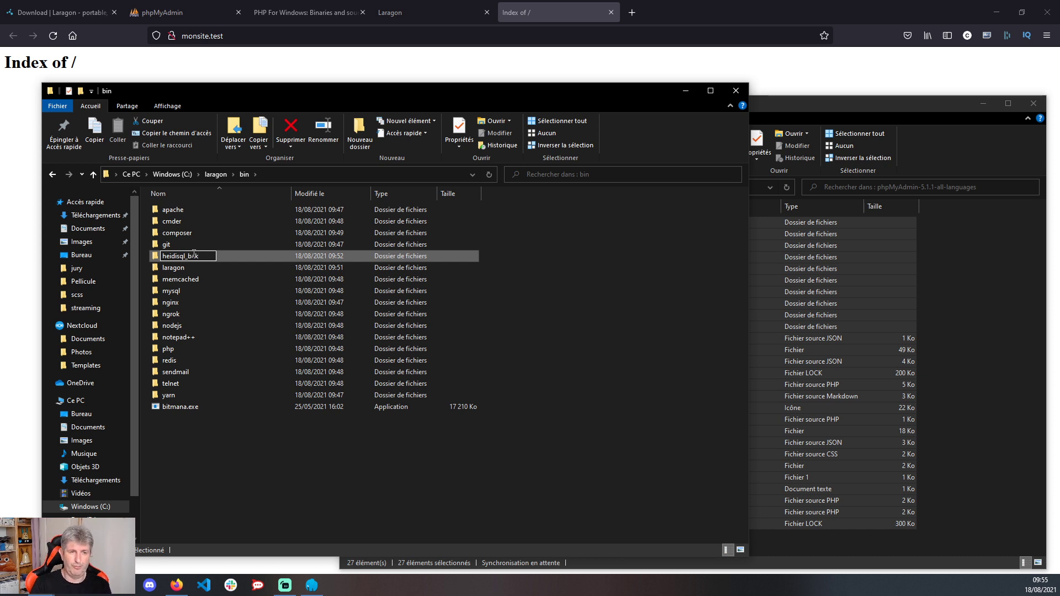
{"action": "key", "text": "Return"}
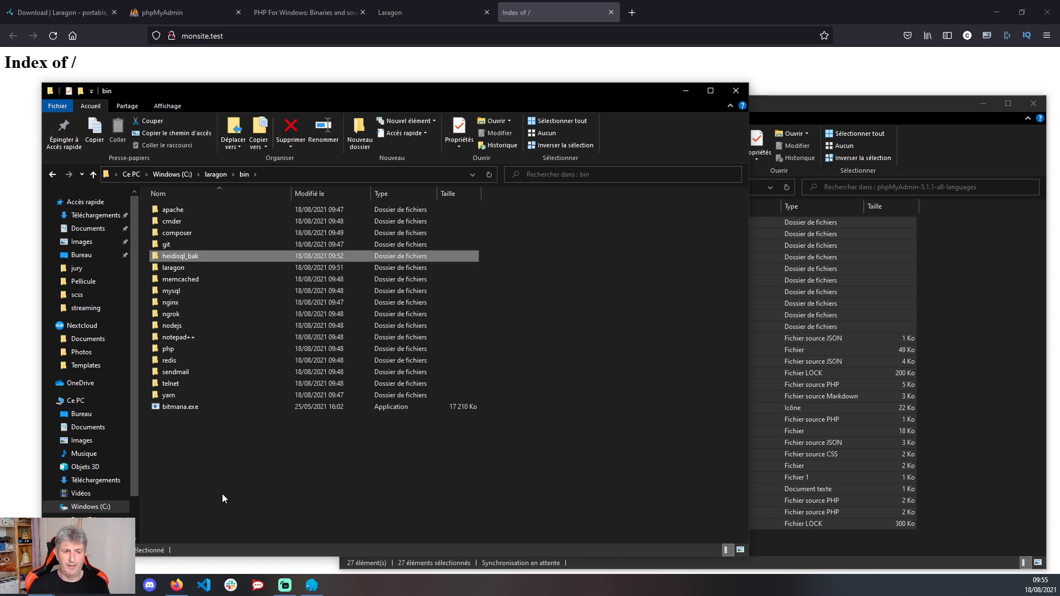
- Create a new folder named phpmyadmin inside C:\laragon\bin
{"action": "right_click", "coordinate": [224, 446]}
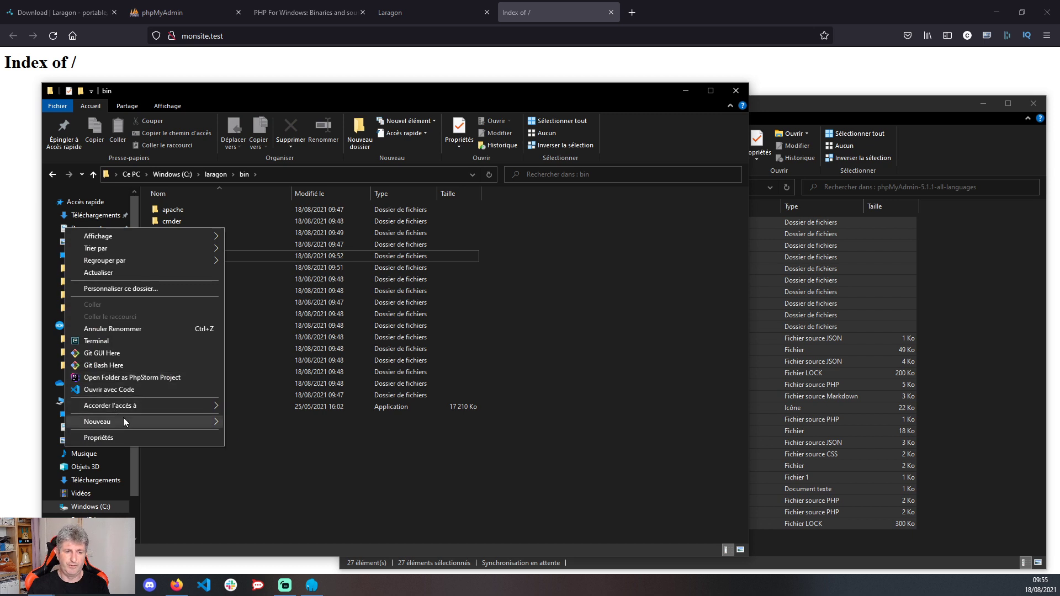
{"action": "mouse_move", "coordinate": [124, 418]}
{"action": "left_click", "coordinate": [273, 418]}
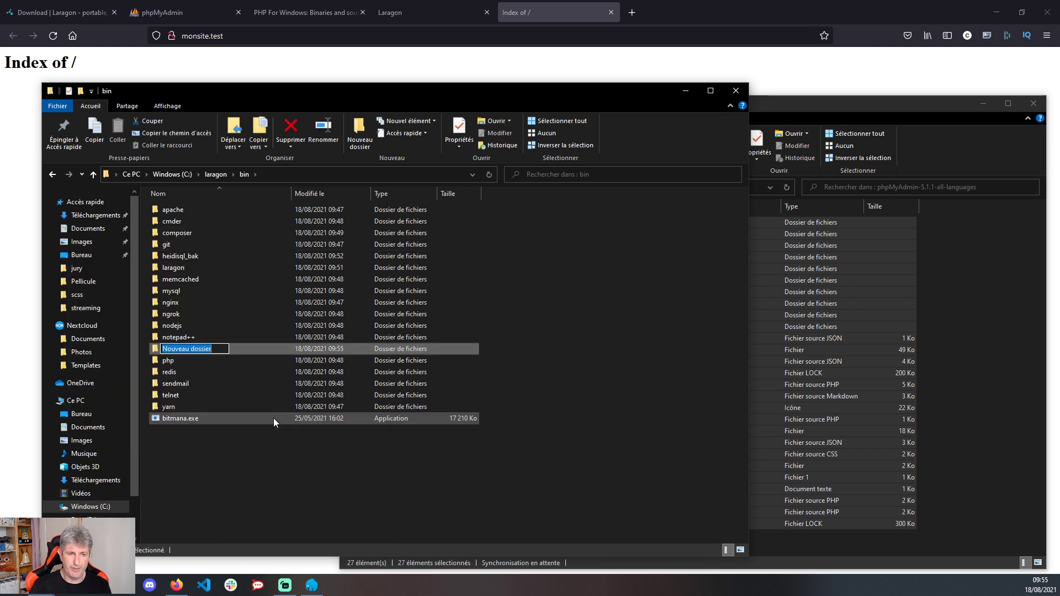
{"action": "type", "text": "phpmy"}
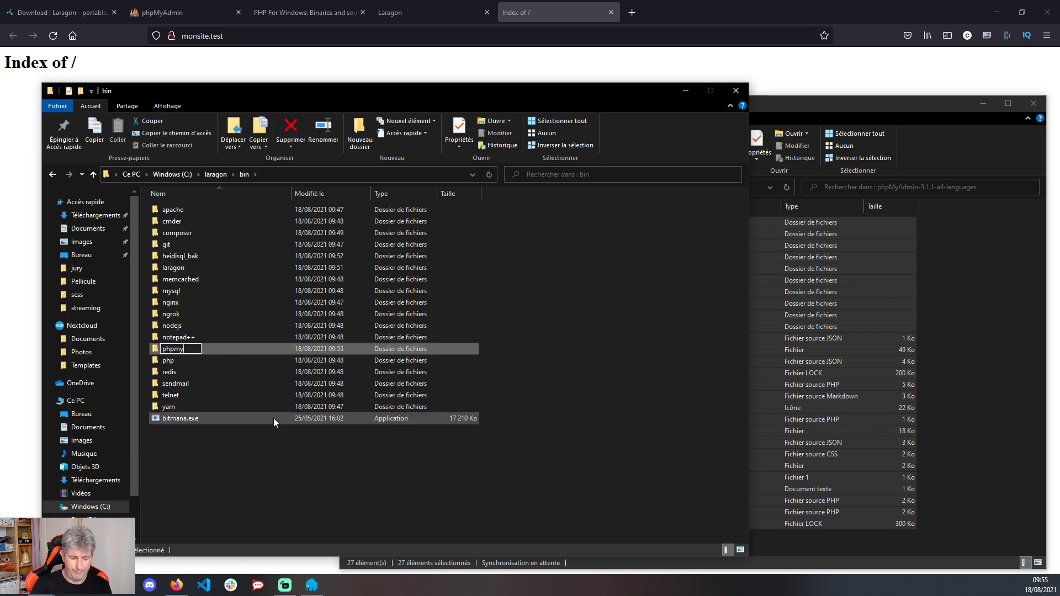
{"action": "type", "text": "admin"}
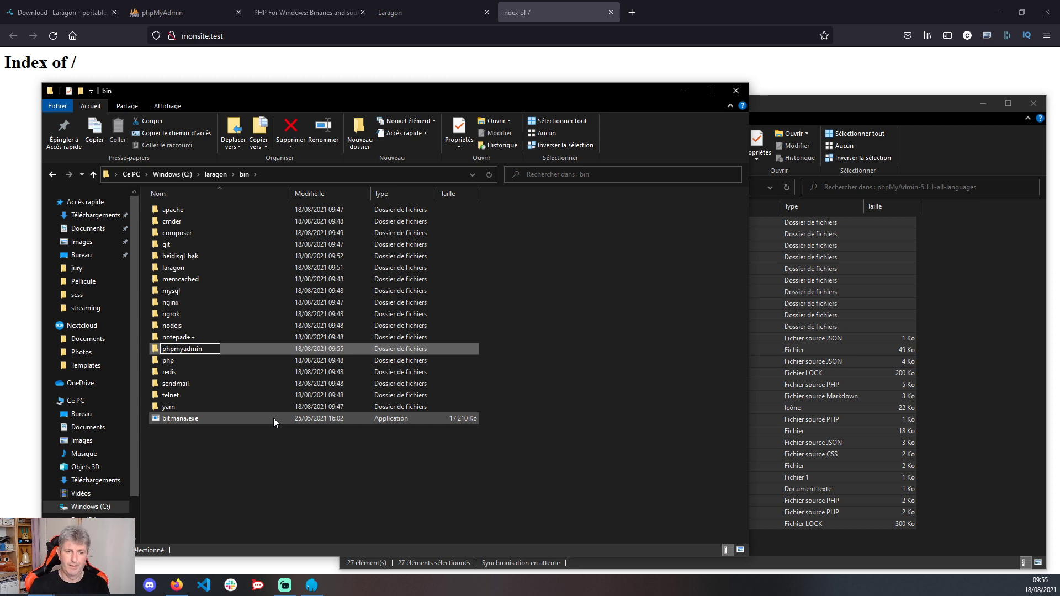
{"action": "key", "text": "Return"}
{"action": "left_click", "coordinate": [957, 389]}
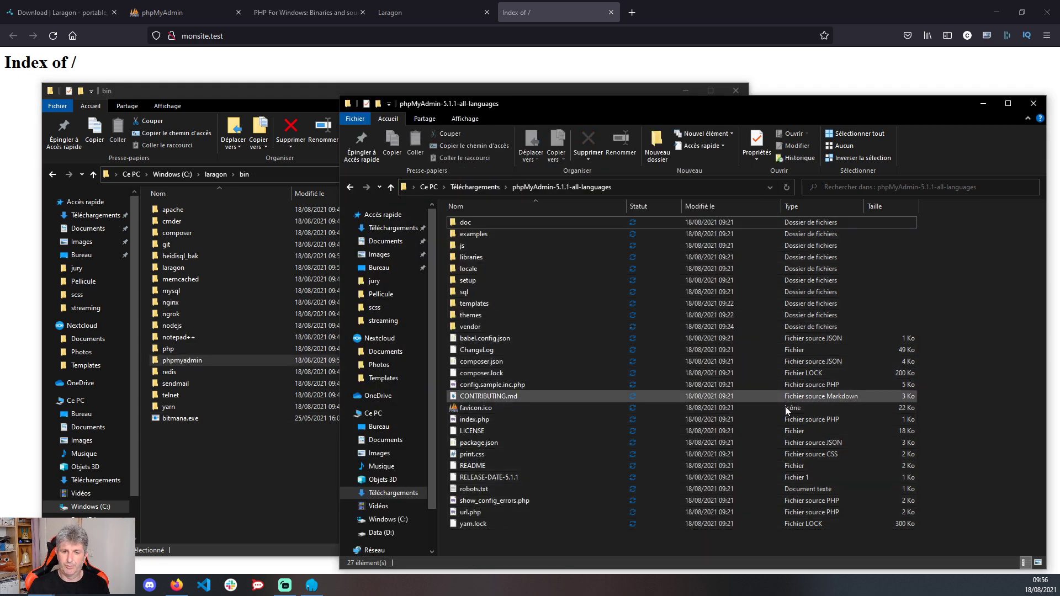
- Drag all 27 phpMyAdmin 5.1.1 download items into C:\laragon\bin\phpmyadmin
{"action": "left_click_drag", "start_coordinate": [734, 541], "coordinate": [519, 221]}
{"action": "left_click_drag", "start_coordinate": [492, 268], "coordinate": [204, 362]}
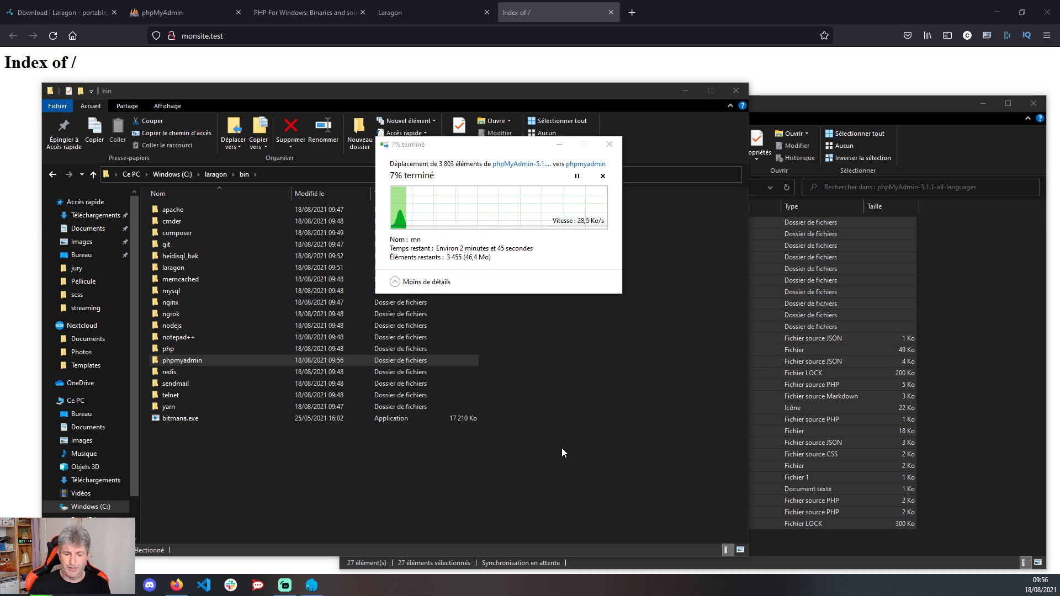
{"action": "key", "text": "alt+Tab"}
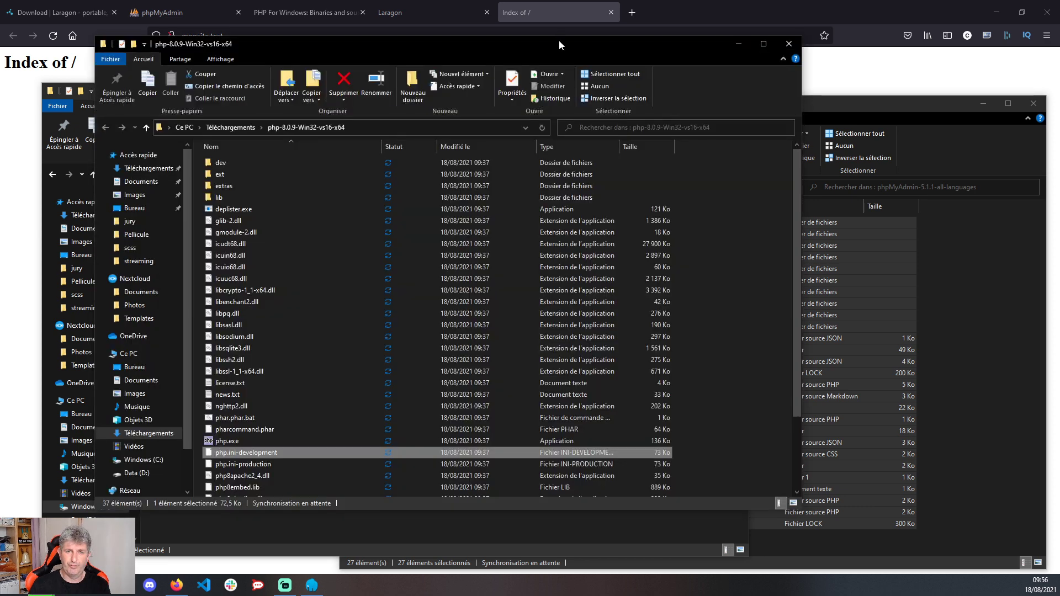
- Open C:\laragon\bin\php beside the downloaded PHP 8.0.9 folder window
{"action": "left_click_drag", "start_coordinate": [563, 45], "coordinate": [810, 69]}
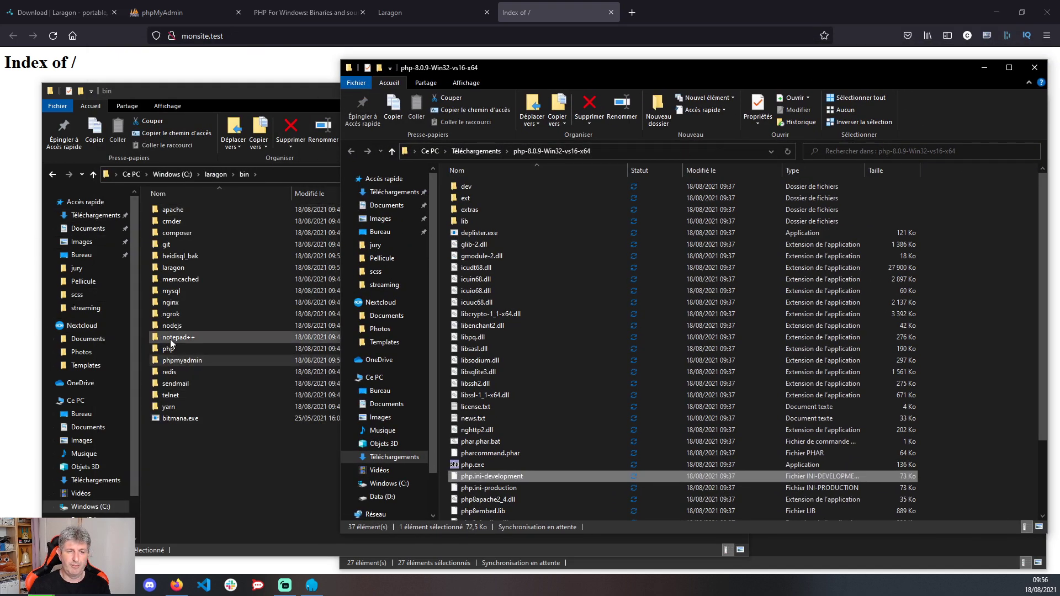
{"action": "left_click", "coordinate": [160, 350]}
{"action": "double_click", "coordinate": [160, 350]}
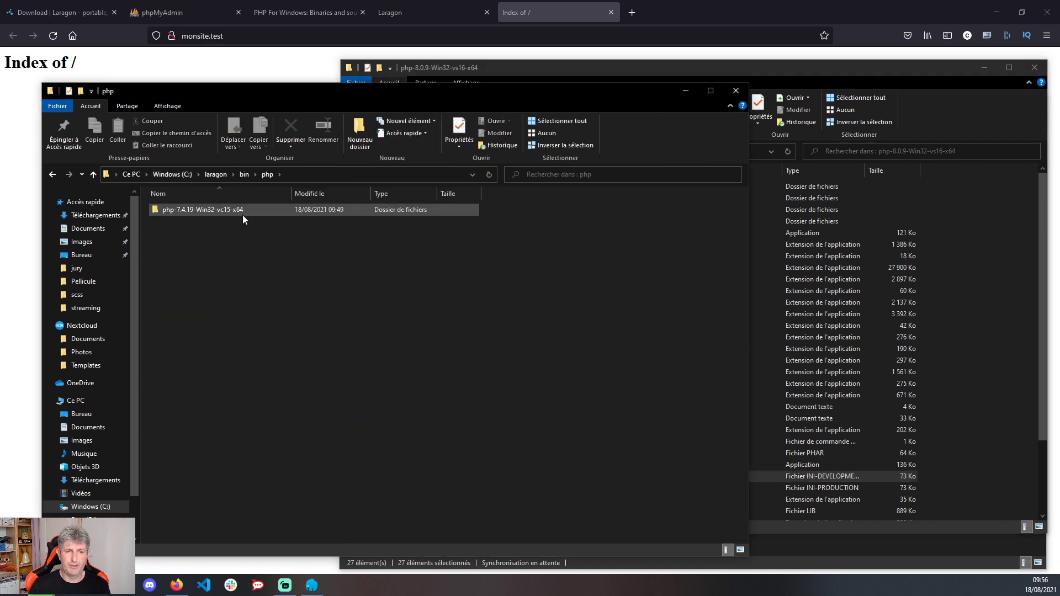
{"action": "mouse_move", "coordinate": [243, 216]}
- Select the name php-8.0.9-Win32-vs16-x64 in the download window's address bar
{"action": "left_click", "coordinate": [982, 227]}
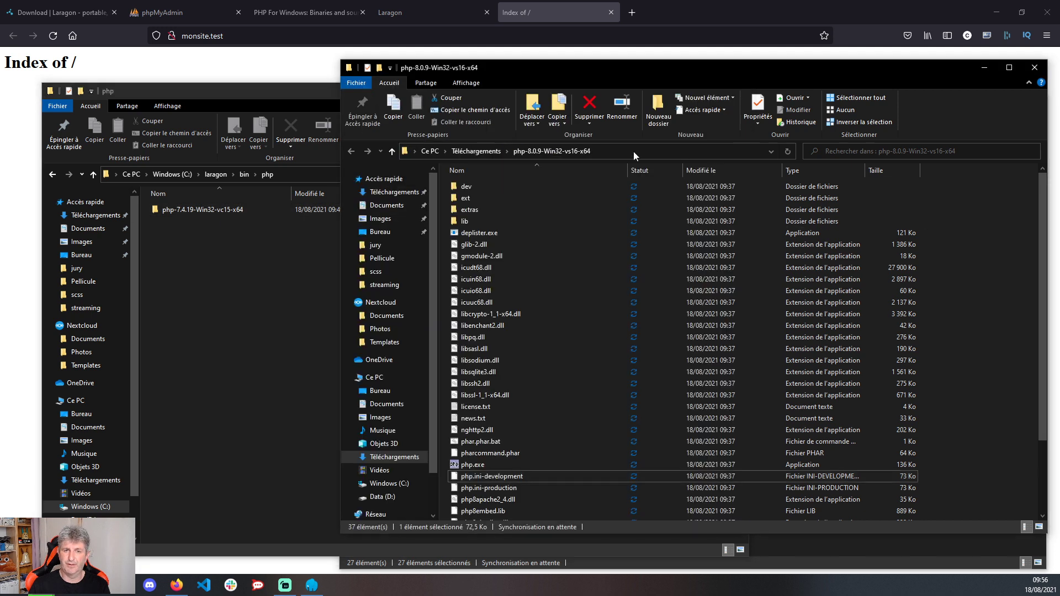
{"action": "left_click", "coordinate": [603, 150]}
{"action": "left_click", "coordinate": [602, 150]}
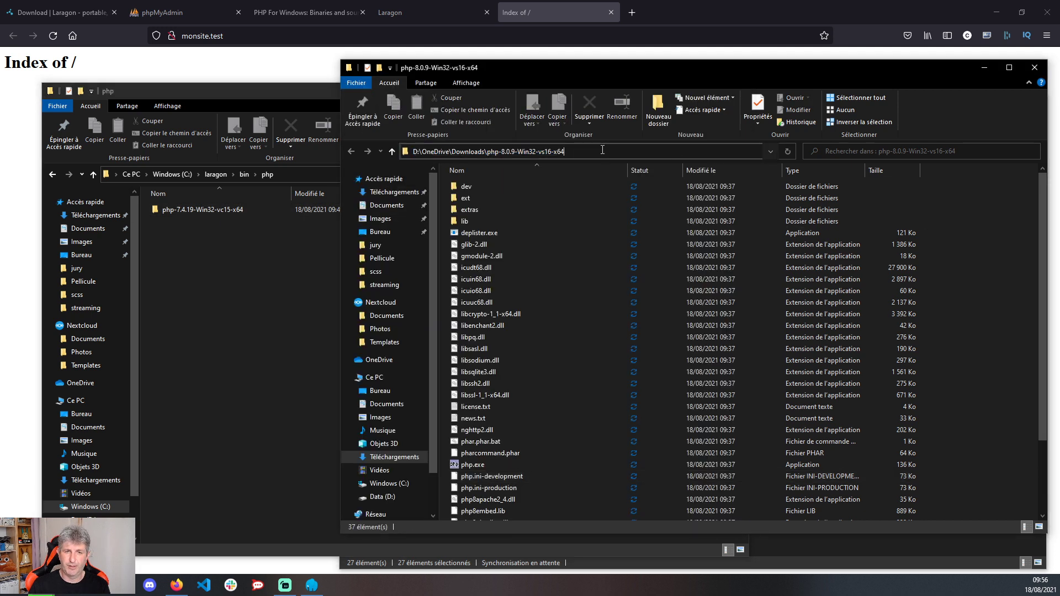
{"action": "left_click_drag", "start_coordinate": [575, 152], "coordinate": [501, 153]}
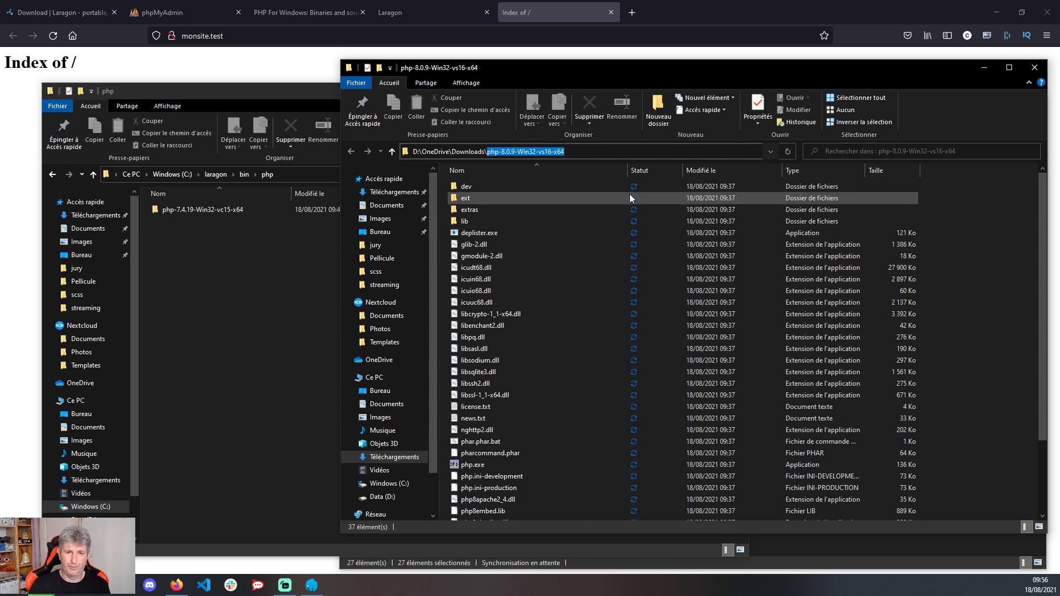
- Create a new folder named php-8.0.9-Win32-vs16-x64 in C:\laragon\bin\php
{"action": "left_click", "coordinate": [225, 275]}
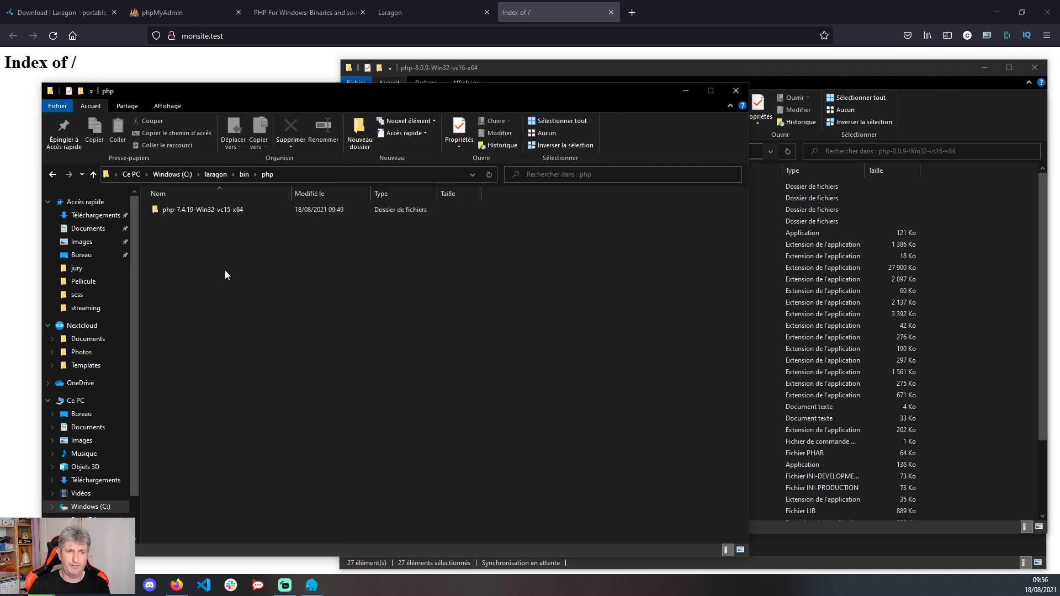
{"action": "right_click", "coordinate": [269, 248]}
{"action": "mouse_move", "coordinate": [248, 427]}
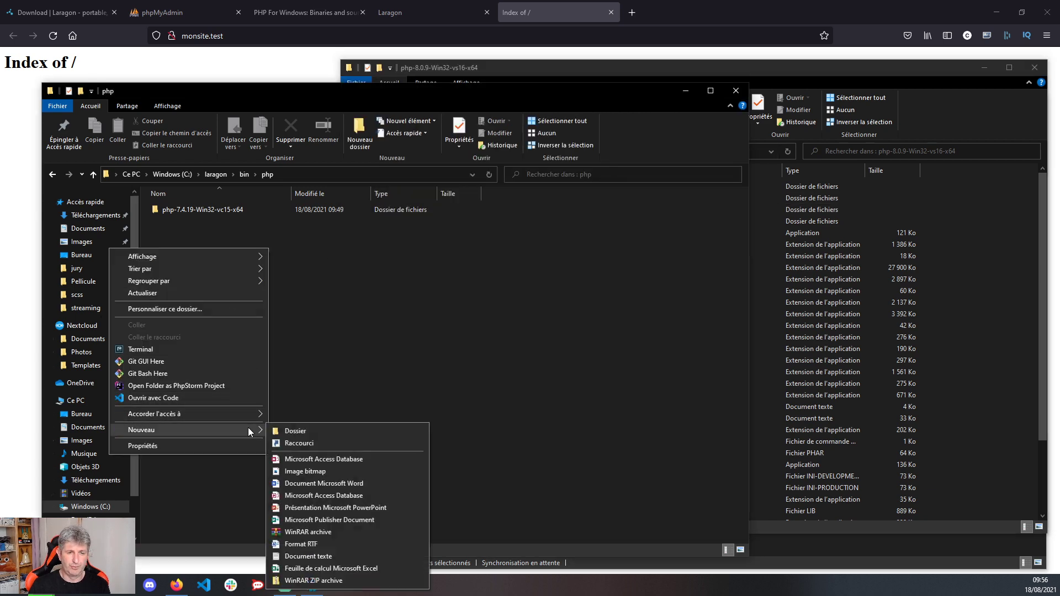
{"action": "left_click", "coordinate": [344, 432]}
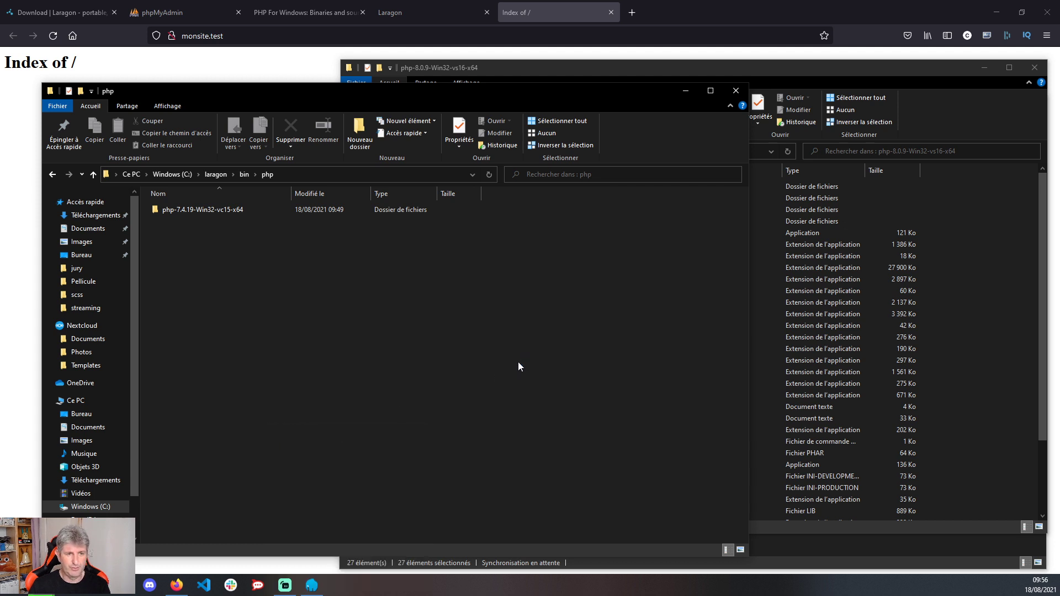
{"action": "type", "text": "php-8.0.9-Win32-vs16-x64"}
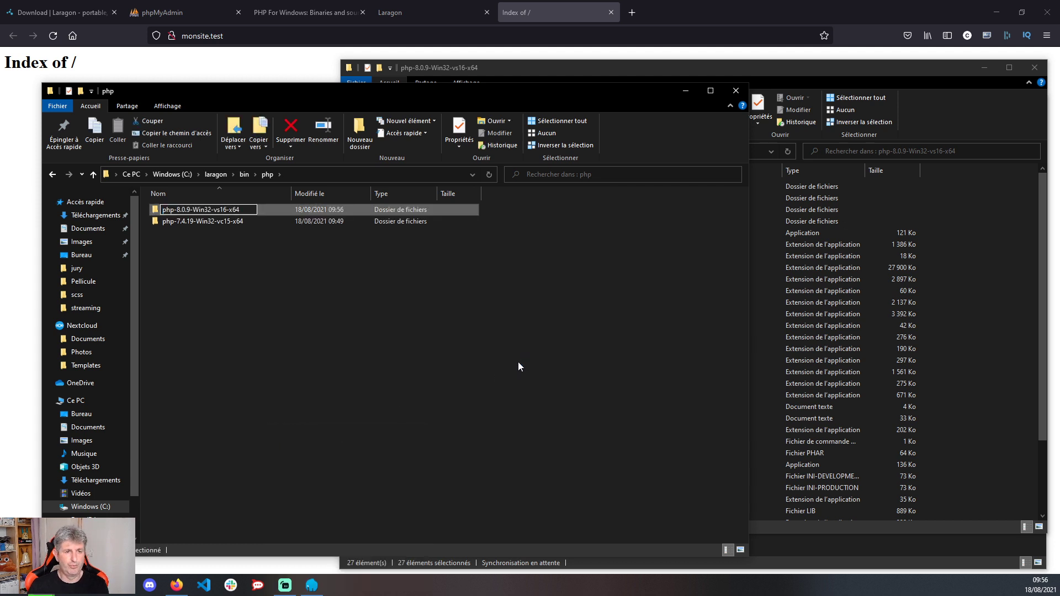
{"action": "key", "text": "Return"}
{"action": "left_click", "coordinate": [977, 261]}
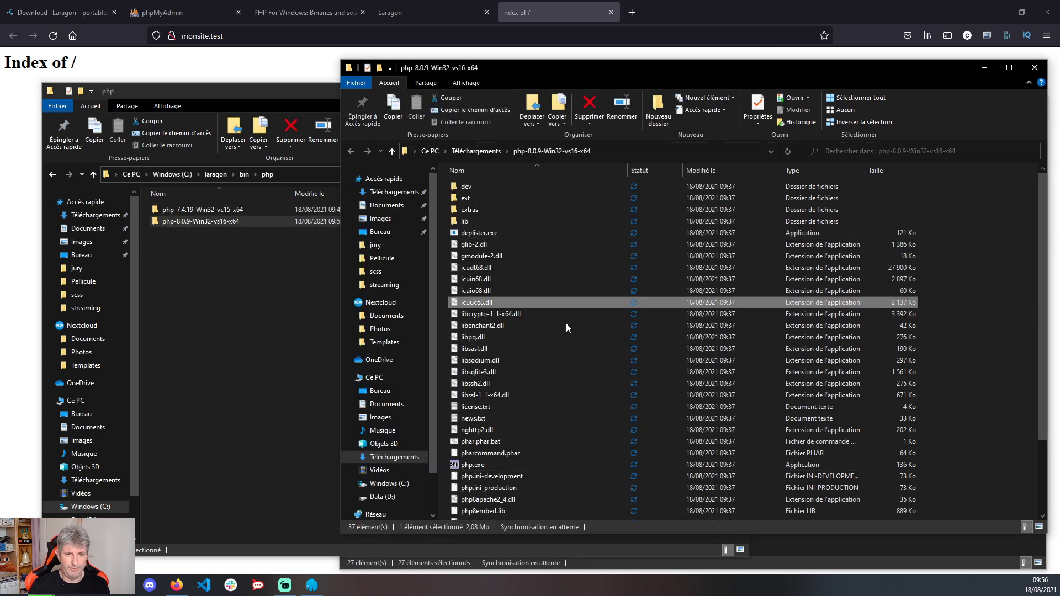
- Move all PHP 8.0.9 files into the new php-8.0.9-Win32-vs16-x64 folder and open it
{"action": "key", "text": "ctrl+a"}
{"action": "left_click_drag", "start_coordinate": [467, 420], "coordinate": [181, 219]}
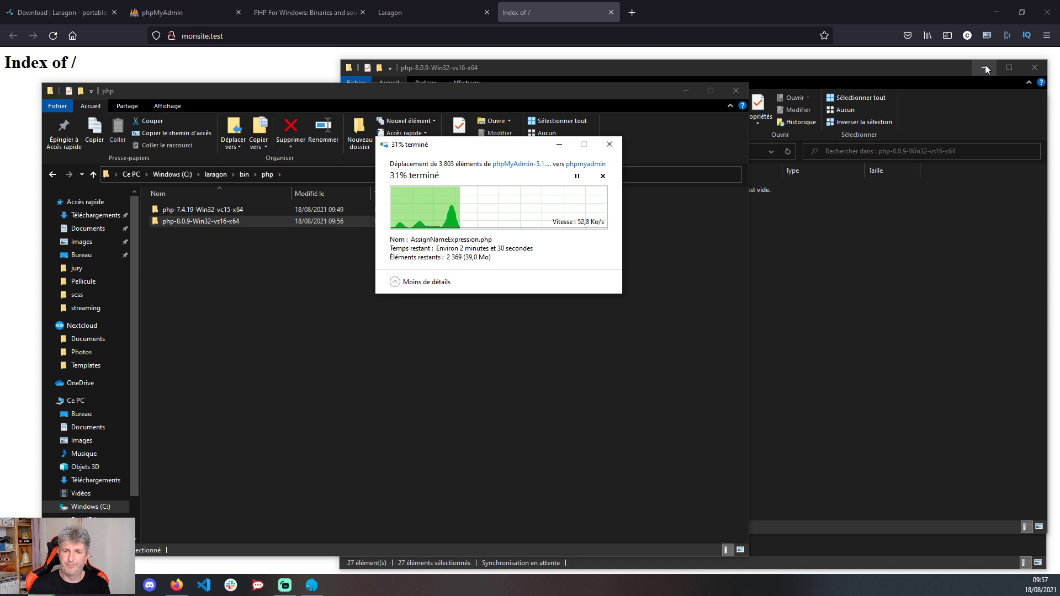
{"action": "left_click", "coordinate": [985, 66]}
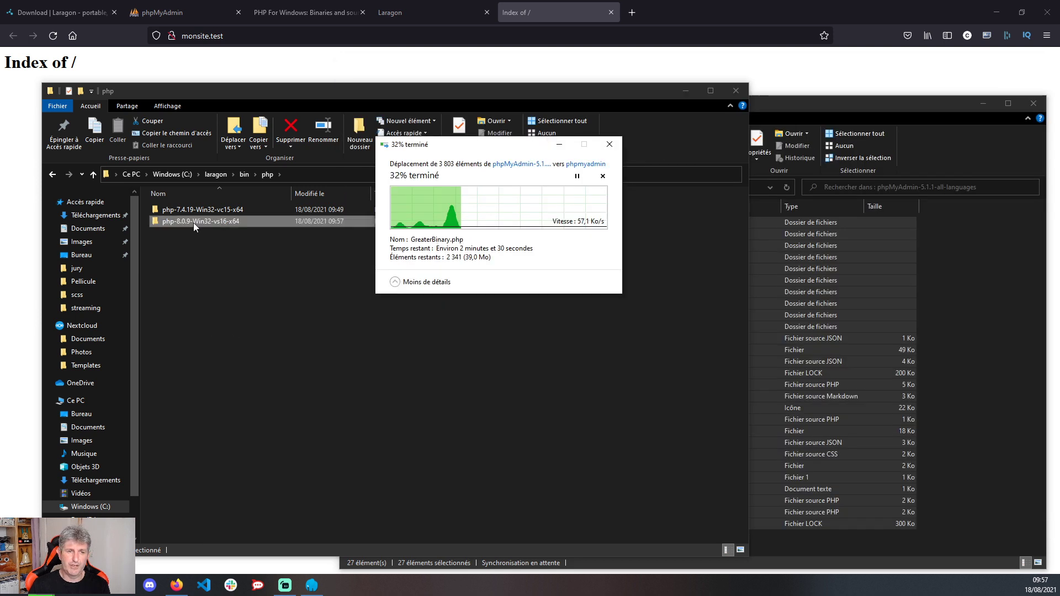
{"action": "double_click", "coordinate": [193, 223]}
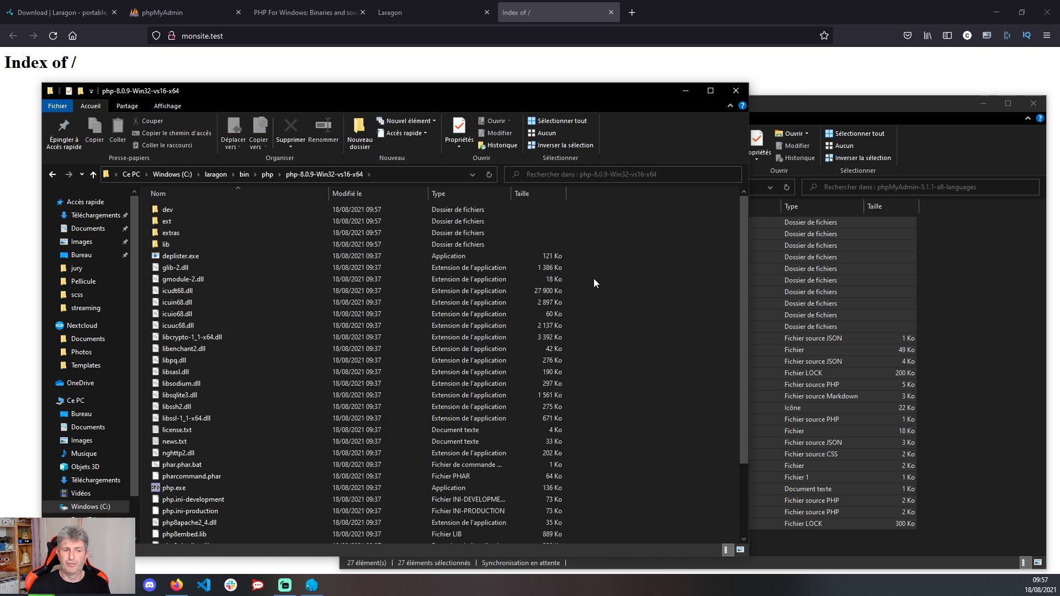
- Rename php.ini-development to php.ini, accepting the extension change, then minimise the window
{"action": "scroll", "coordinate": [263, 422], "scroll_direction": "down", "scroll_amount": 3}
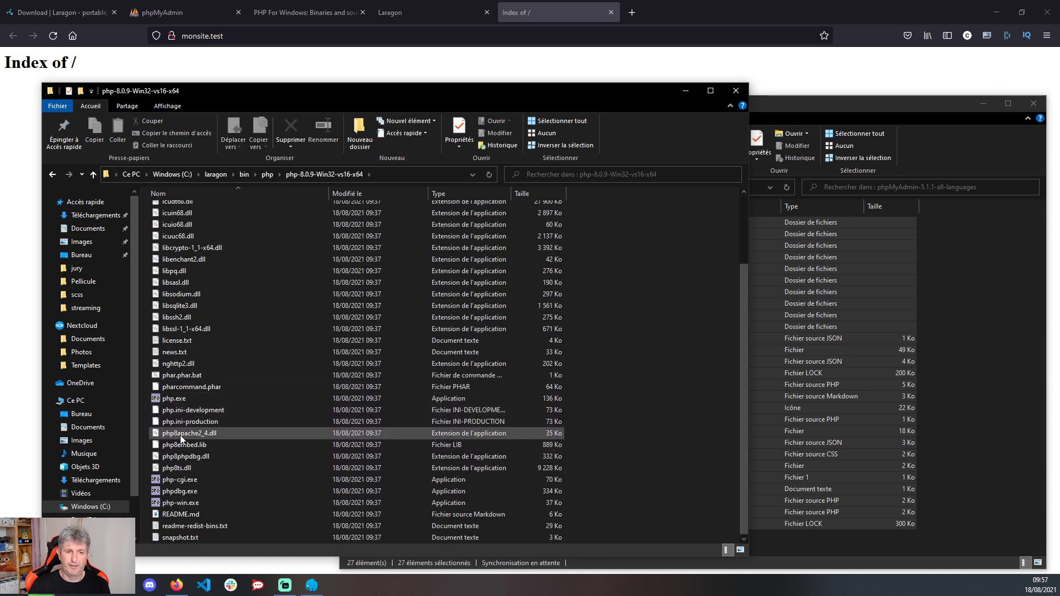
{"action": "left_click", "coordinate": [185, 410]}
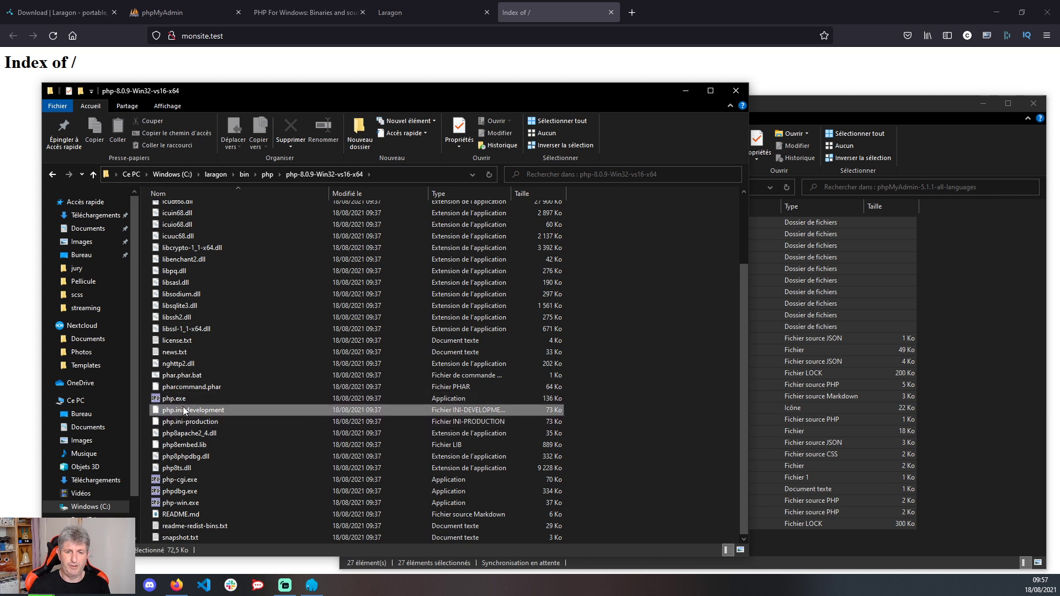
{"action": "left_click", "coordinate": [184, 409]}
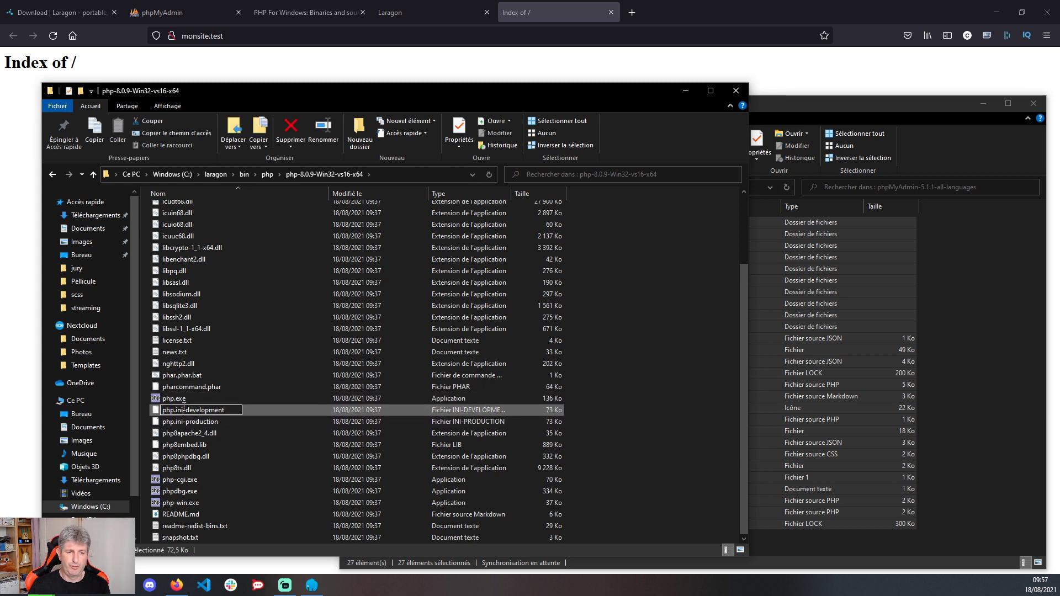
{"action": "key", "text": "ctrl+a"}
{"action": "type", "text": "php.ini"}
{"action": "key", "text": "Return"}
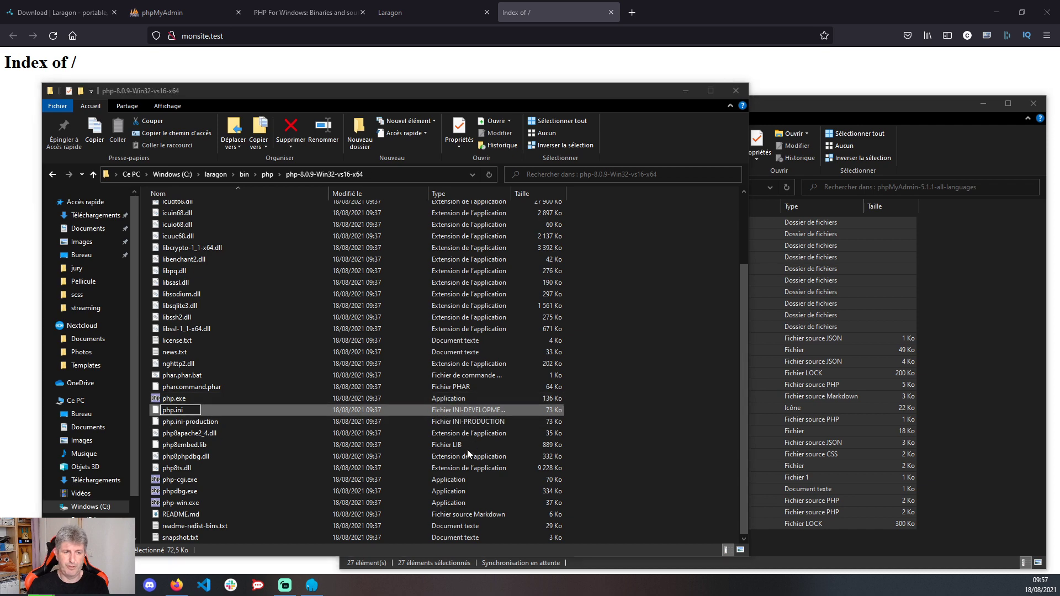
{"action": "left_click", "coordinate": [587, 296]}
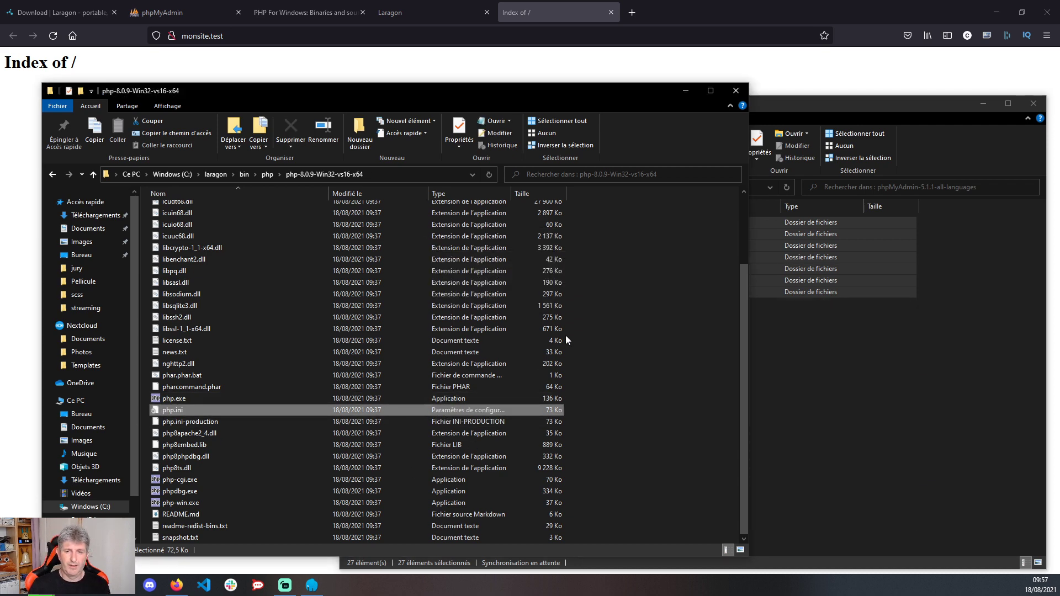
{"action": "left_click", "coordinate": [691, 91]}
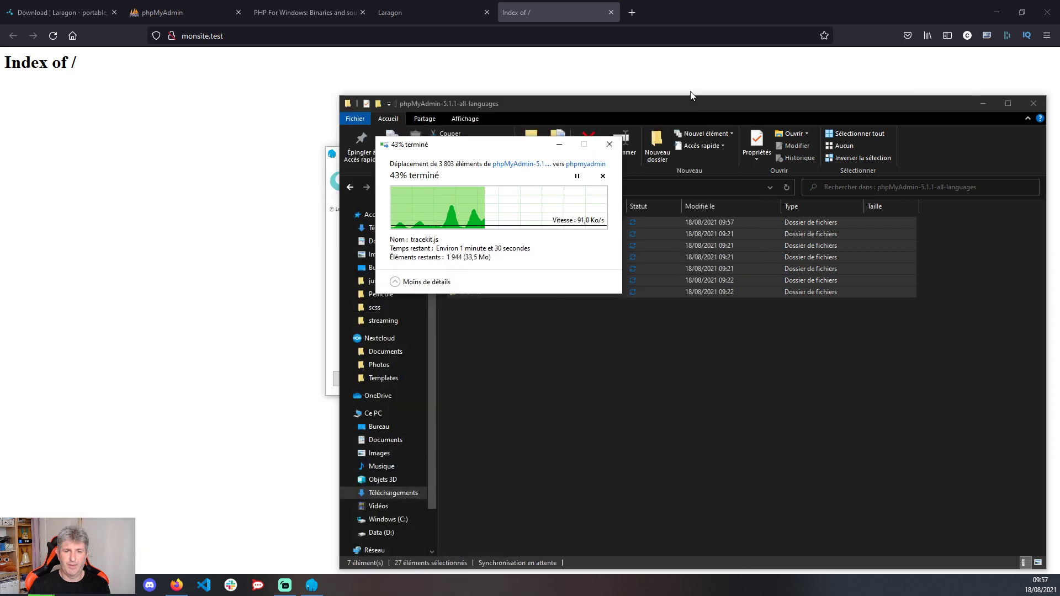
- Switch Laragon's PHP > Version to php-8.0.9-Win32-vs16-x64
{"action": "left_click", "coordinate": [985, 105]}
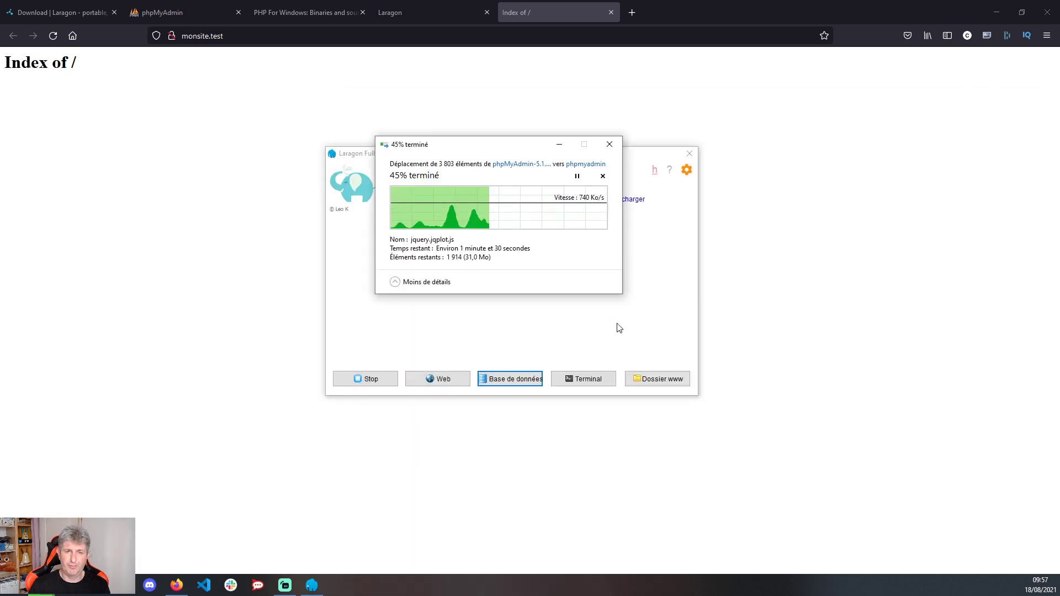
{"action": "right_click", "coordinate": [609, 335]}
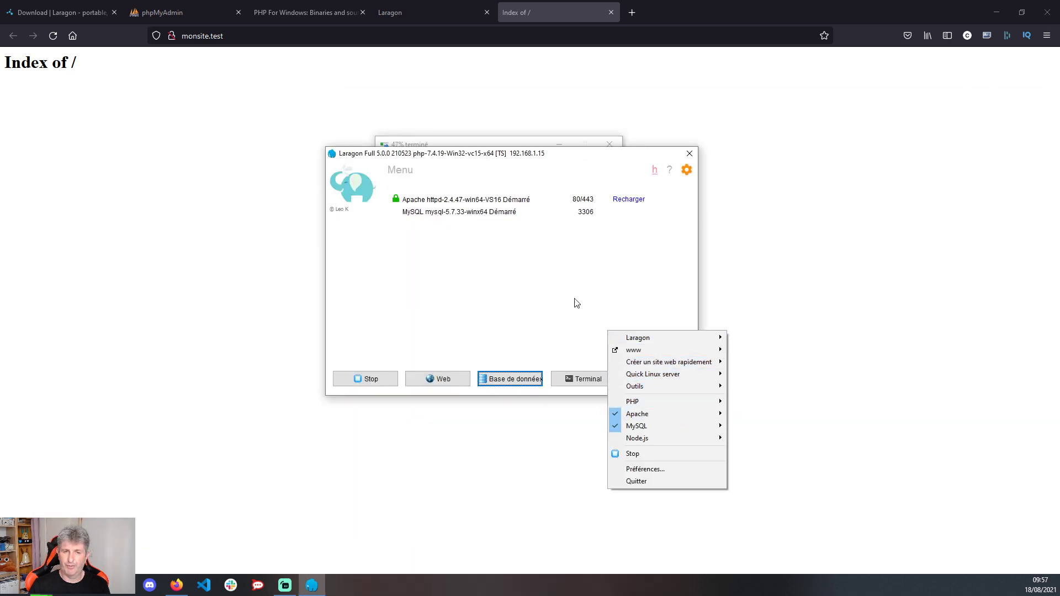
{"action": "mouse_move", "coordinate": [666, 400]}
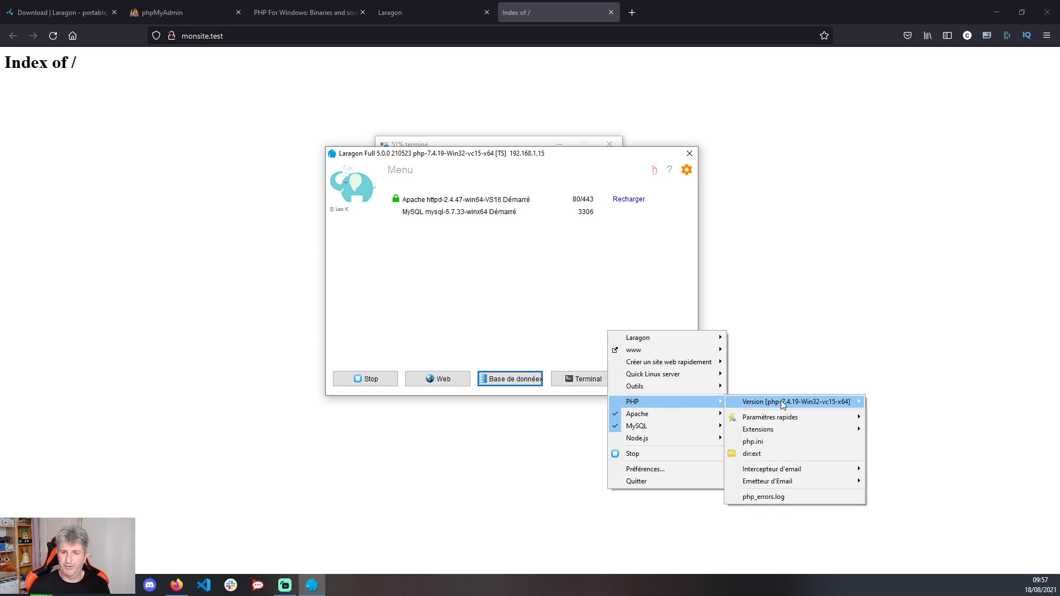
{"action": "mouse_move", "coordinate": [782, 404]}
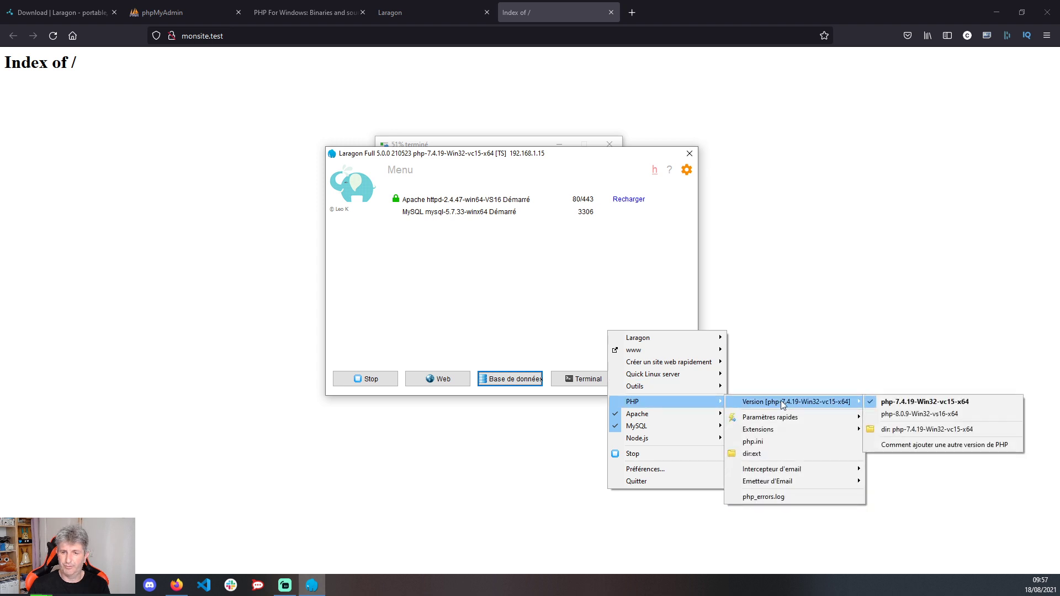
{"action": "left_click", "coordinate": [942, 416]}
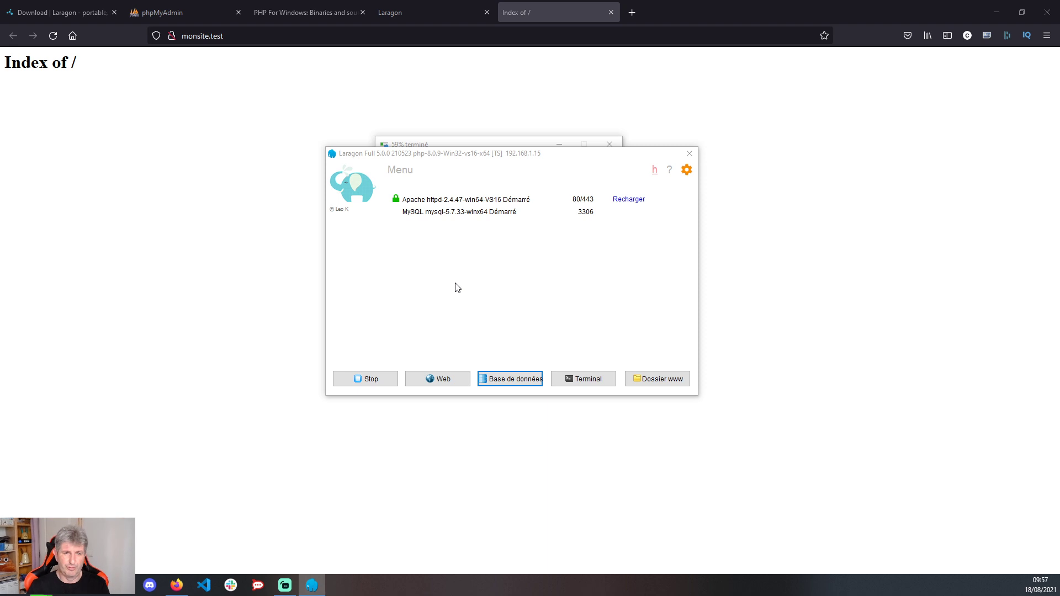
{"action": "left_click", "coordinate": [429, 159]}
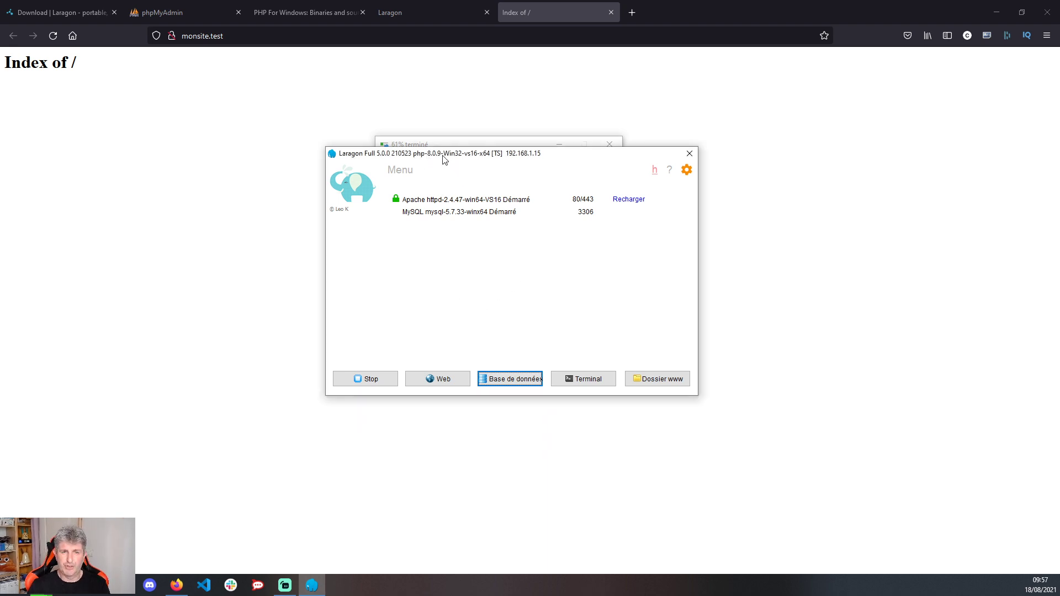
- Switch Laragon back to php-7.4.19-Win32-vc15-x64 and move its window lower right
{"action": "right_click", "coordinate": [543, 297]}
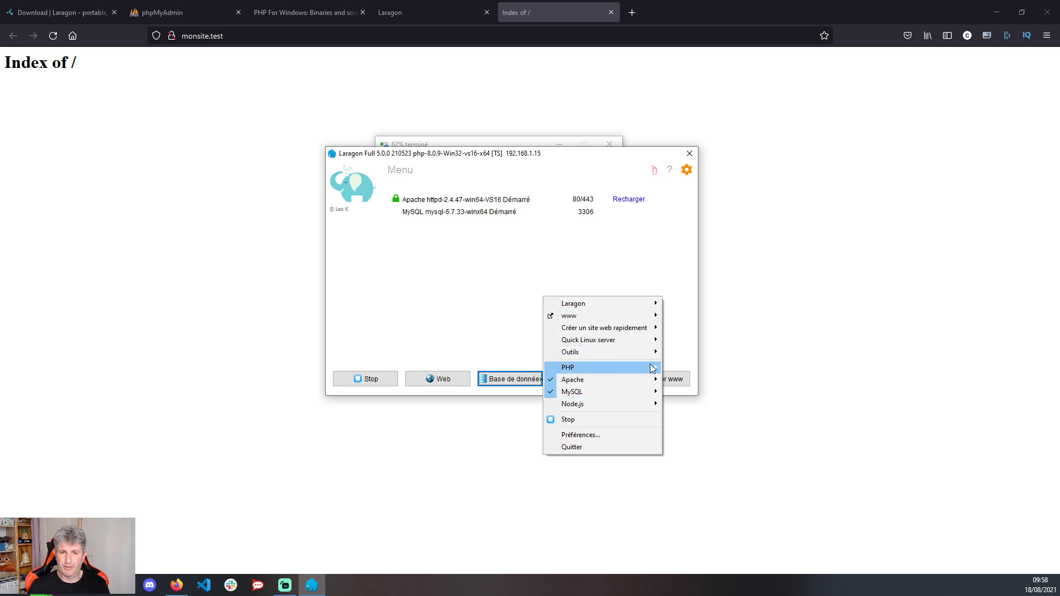
{"action": "mouse_move", "coordinate": [653, 369]}
{"action": "mouse_move", "coordinate": [743, 369]}
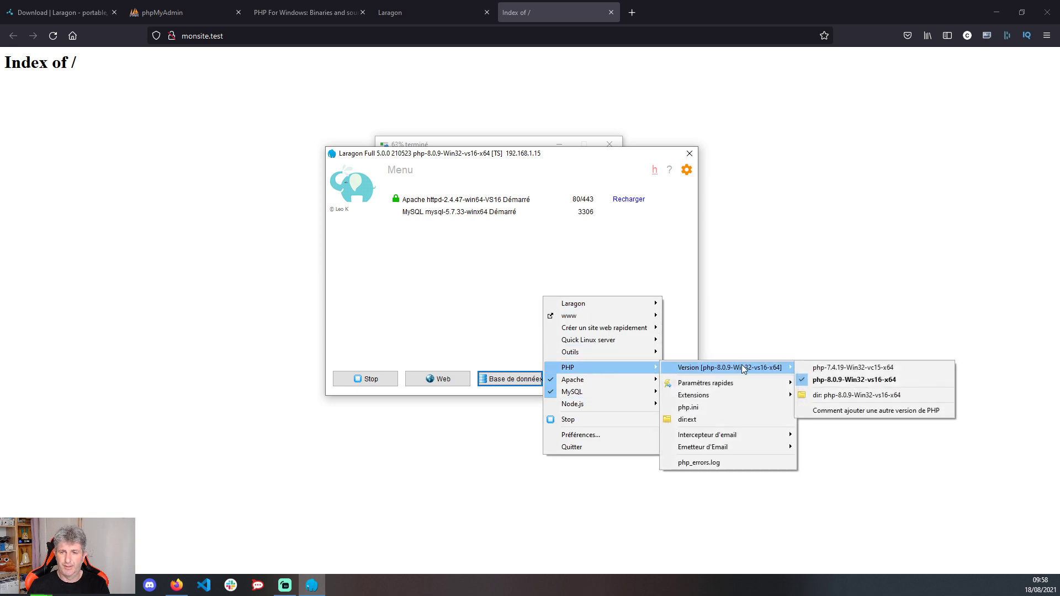
{"action": "left_click", "coordinate": [869, 368]}
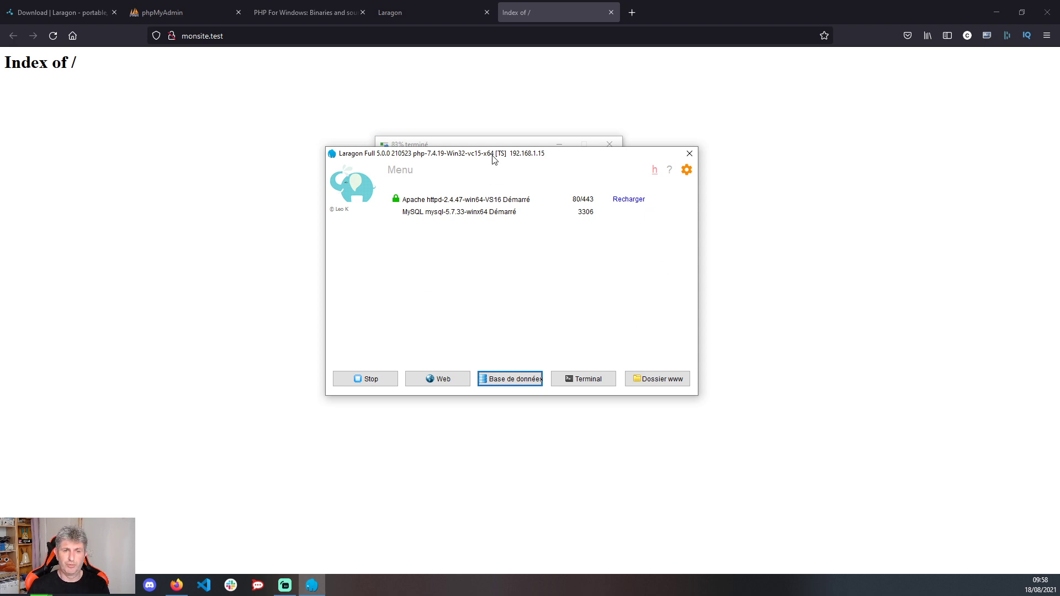
{"action": "left_click_drag", "start_coordinate": [492, 154], "coordinate": [720, 236]}
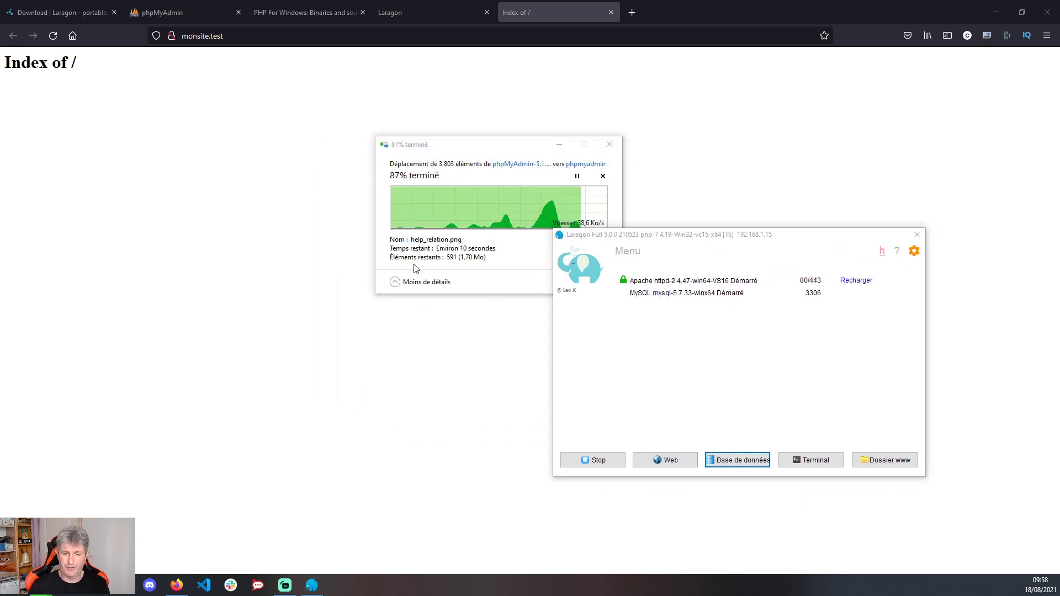
- Go up from the PHP 8.0.9 folder to C:\laragon\bin, then bring Laragon back in front
{"action": "key", "text": "alt+Tab"}
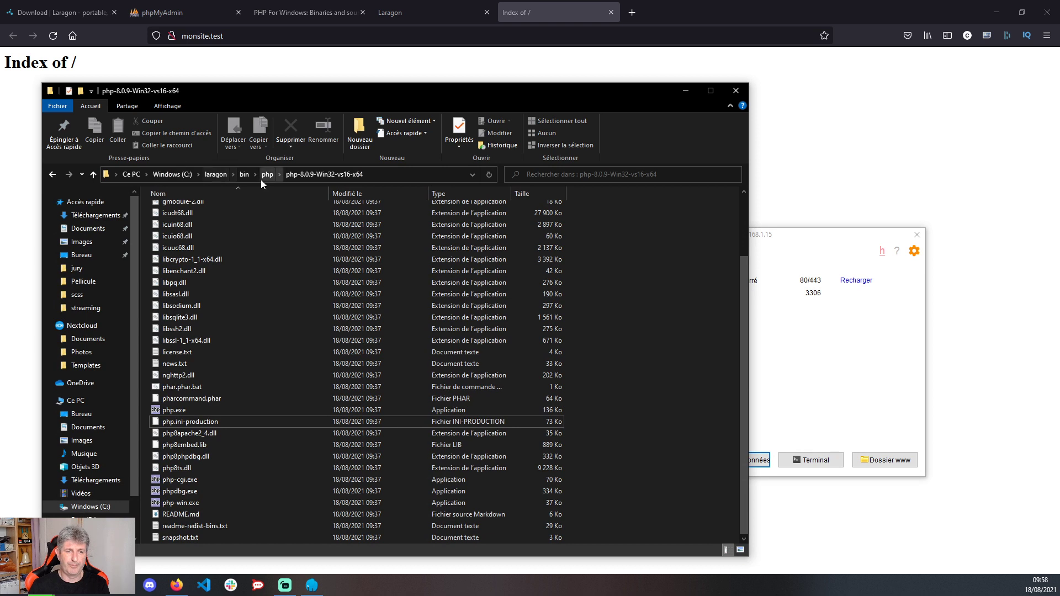
{"action": "left_click", "coordinate": [267, 175]}
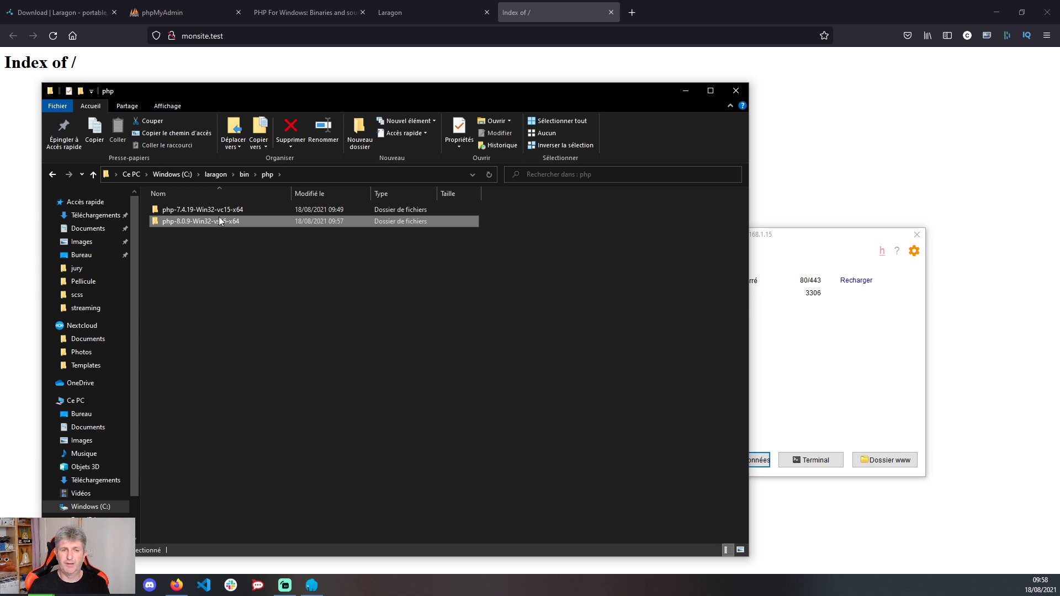
{"action": "mouse_move", "coordinate": [220, 221]}
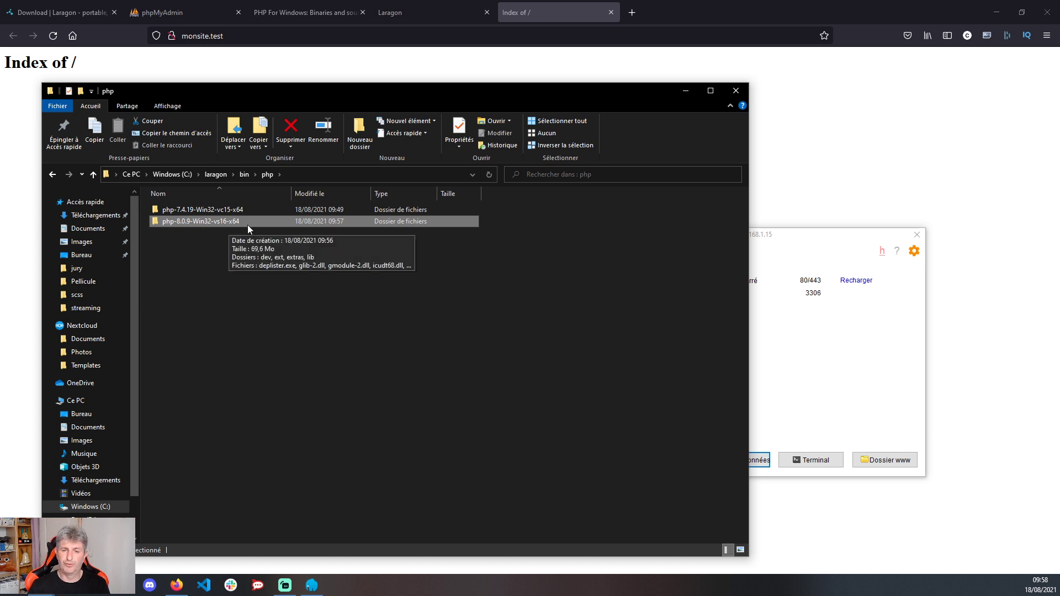
{"action": "left_click", "coordinate": [248, 177]}
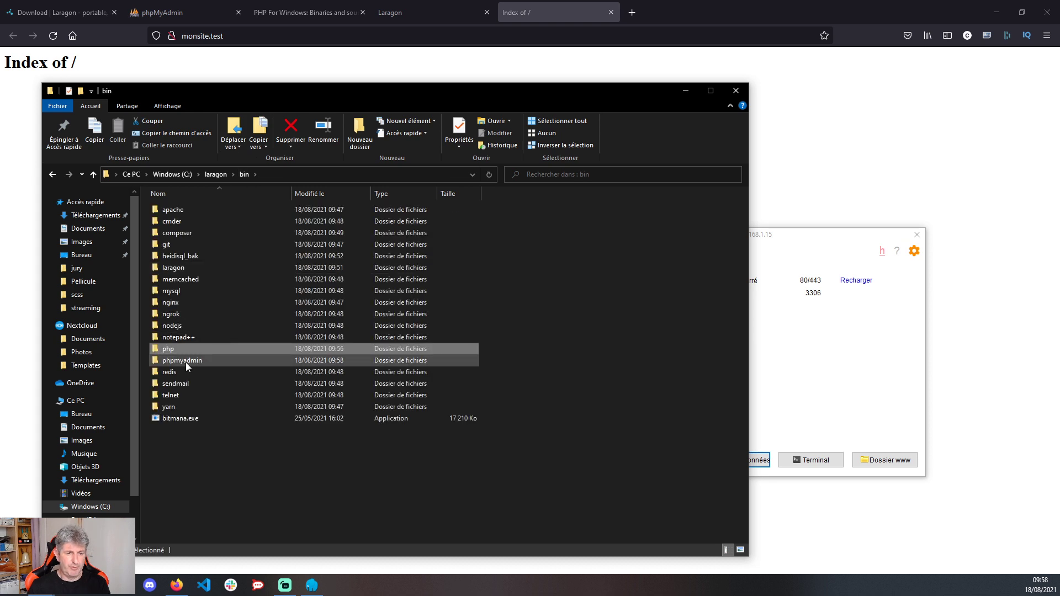
{"action": "key", "text": "alt+Tab"}
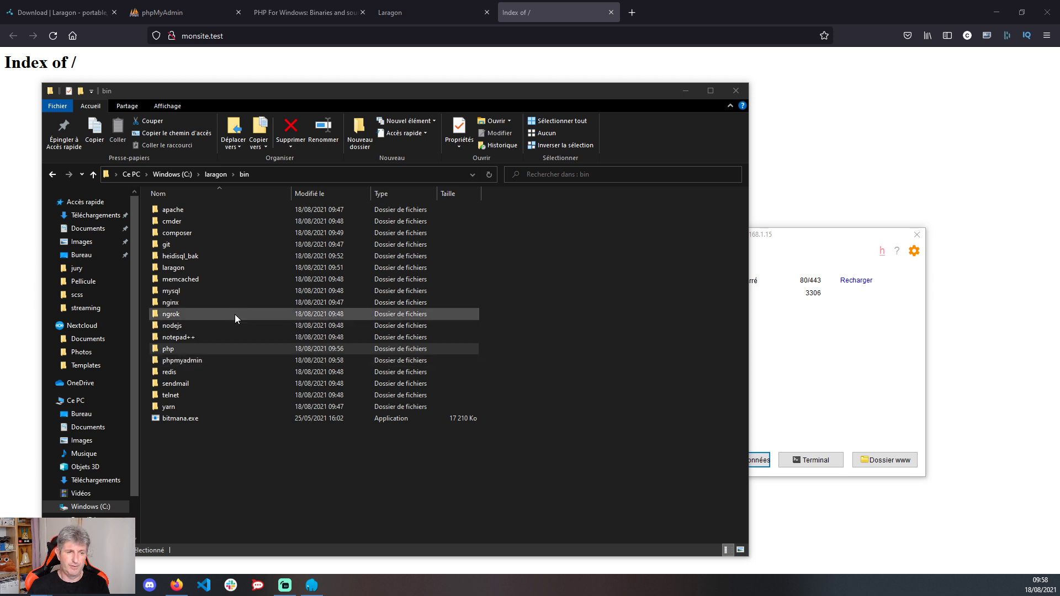
{"action": "left_click", "coordinate": [823, 343]}
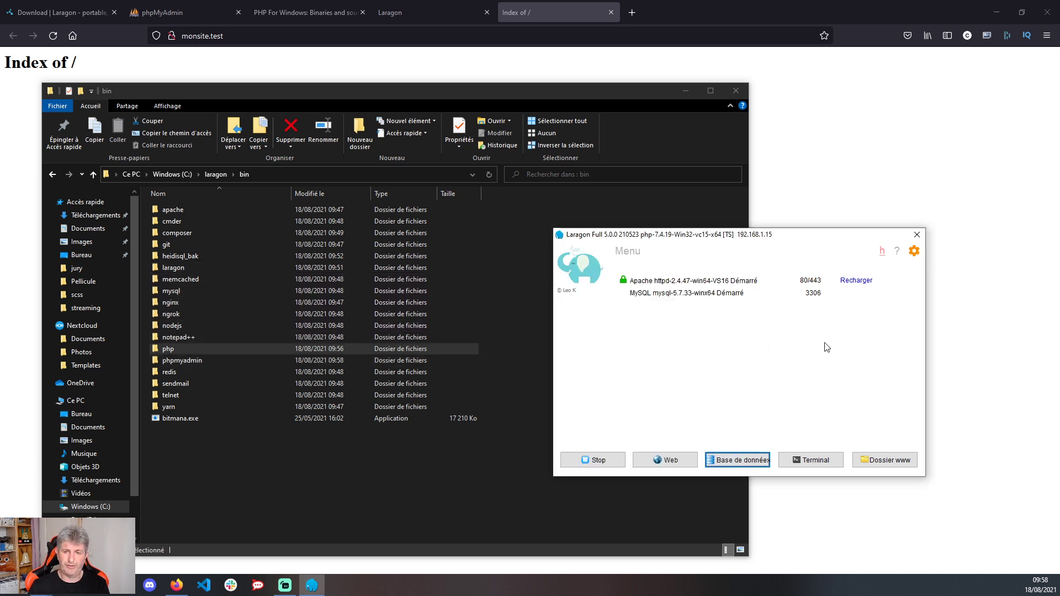
- Open the Adminer database manager, then choose MySQL > phpMyAdmin from Laragon's menu
{"action": "left_click", "coordinate": [721, 461]}
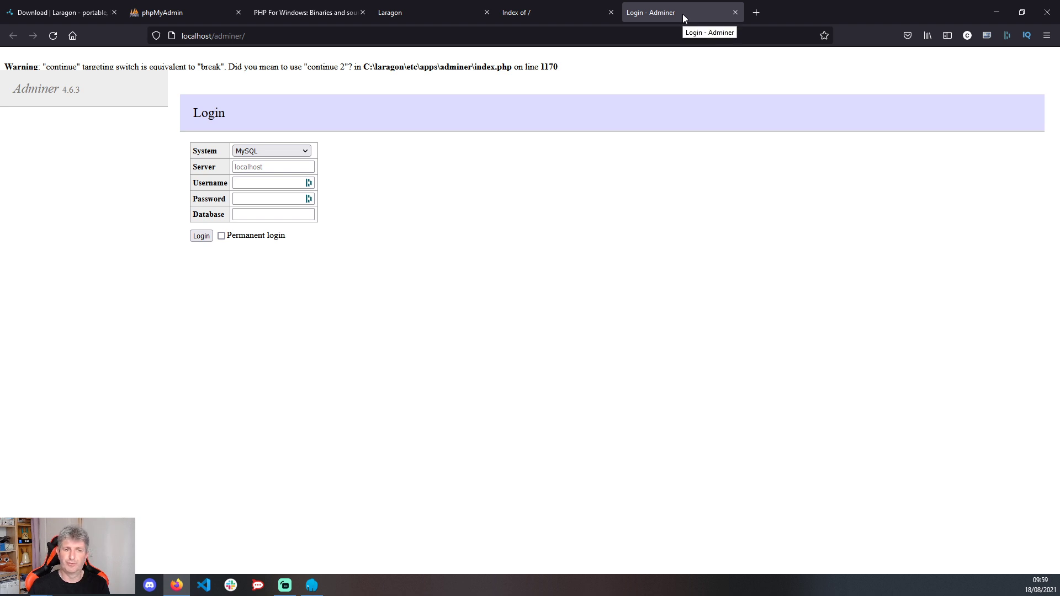
{"action": "left_click", "coordinate": [312, 585]}
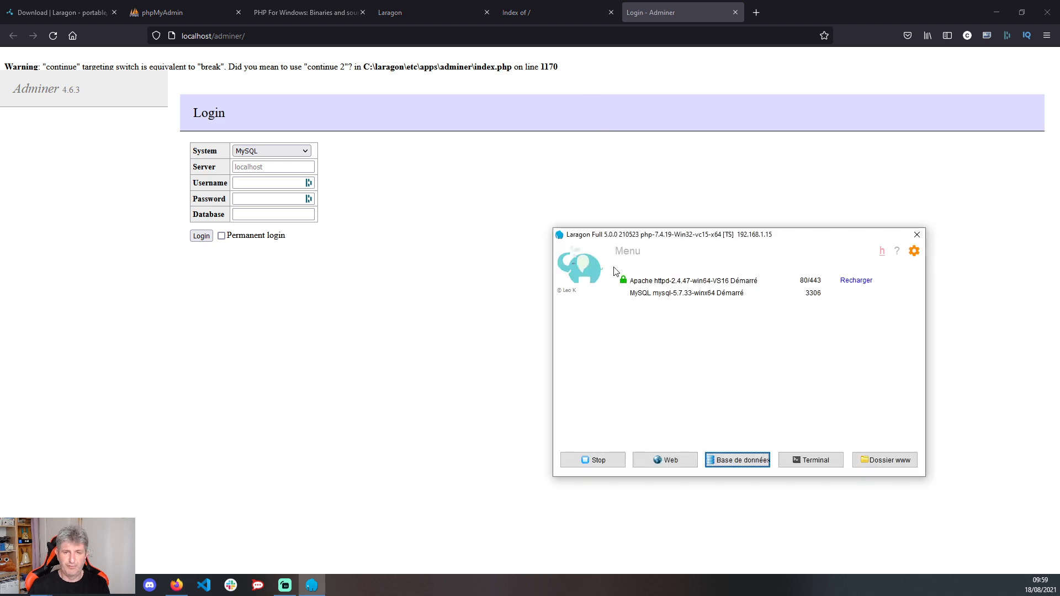
{"action": "right_click", "coordinate": [765, 364]}
{"action": "mouse_move", "coordinate": [848, 459]}
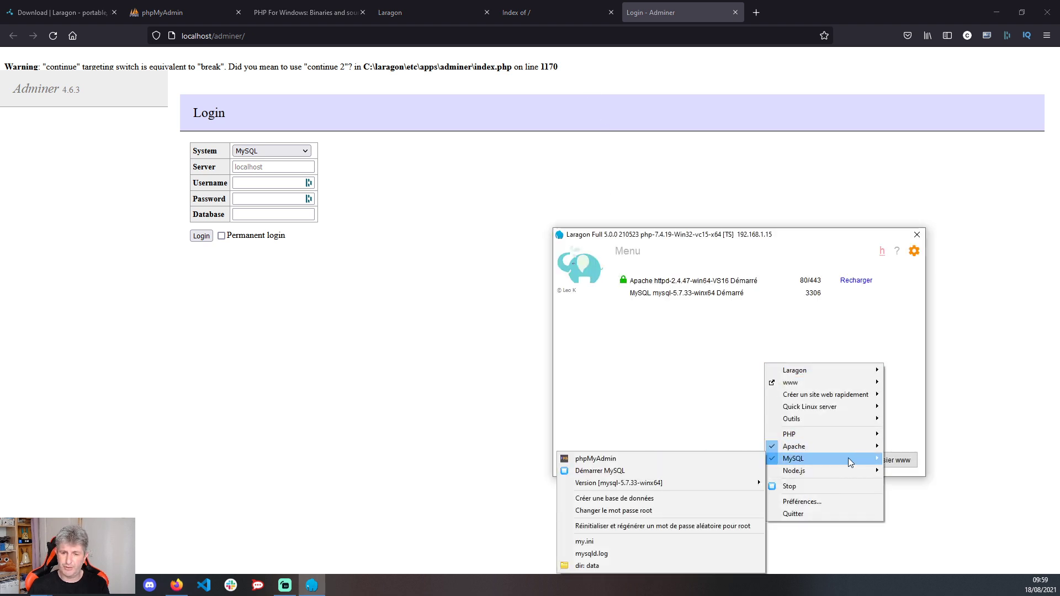
{"action": "left_click", "coordinate": [619, 463]}
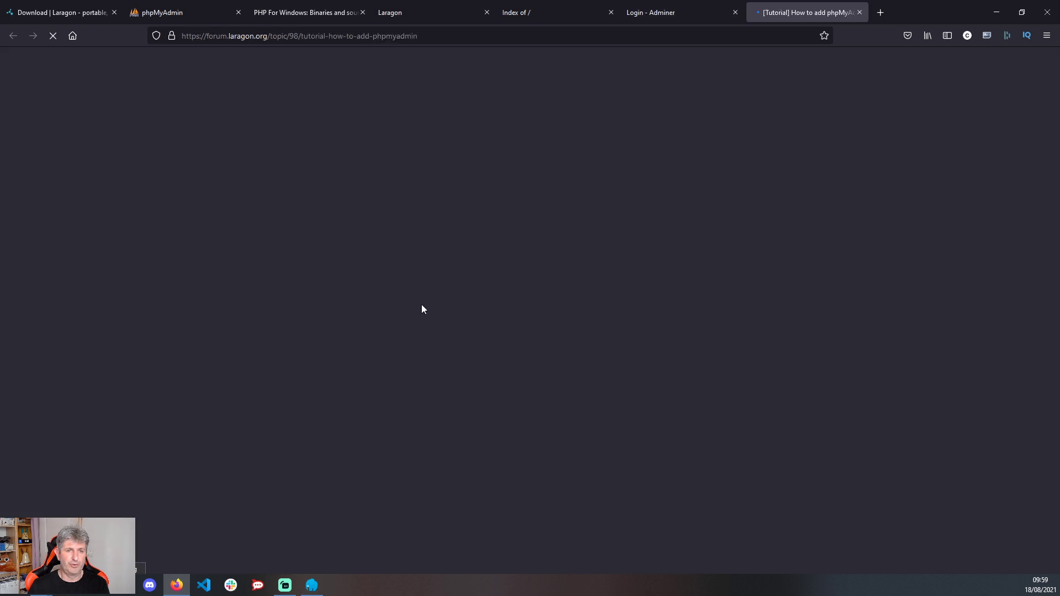
- Scroll the forum tutorial to the post on extracting phpMyAdmin into etc\apps, then return to Explorer
{"action": "scroll", "coordinate": [550, 273], "scroll_direction": "down", "scroll_amount": 4}
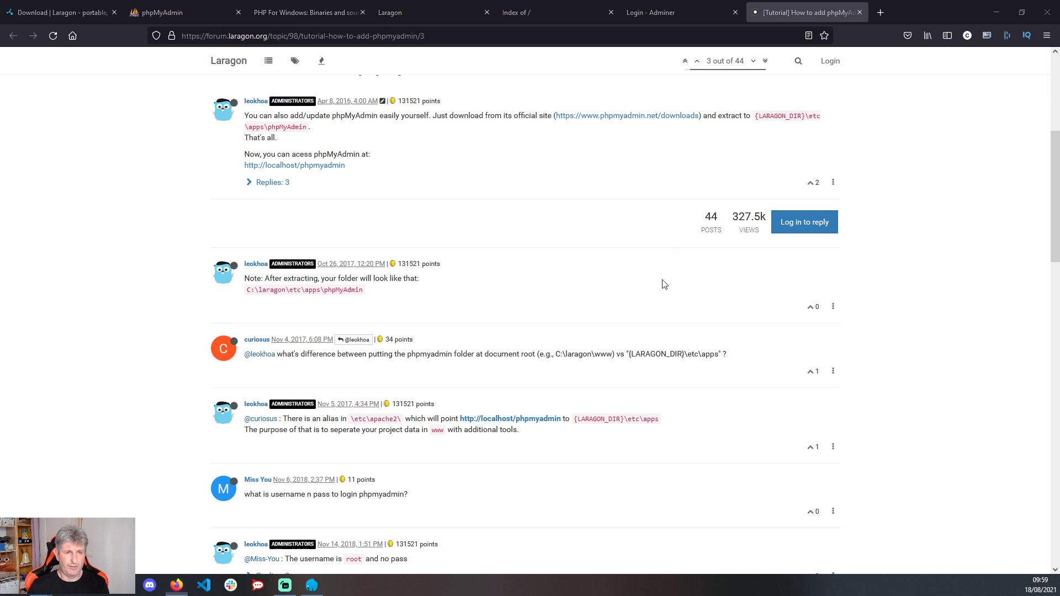
{"action": "key", "text": "alt+Tab"}
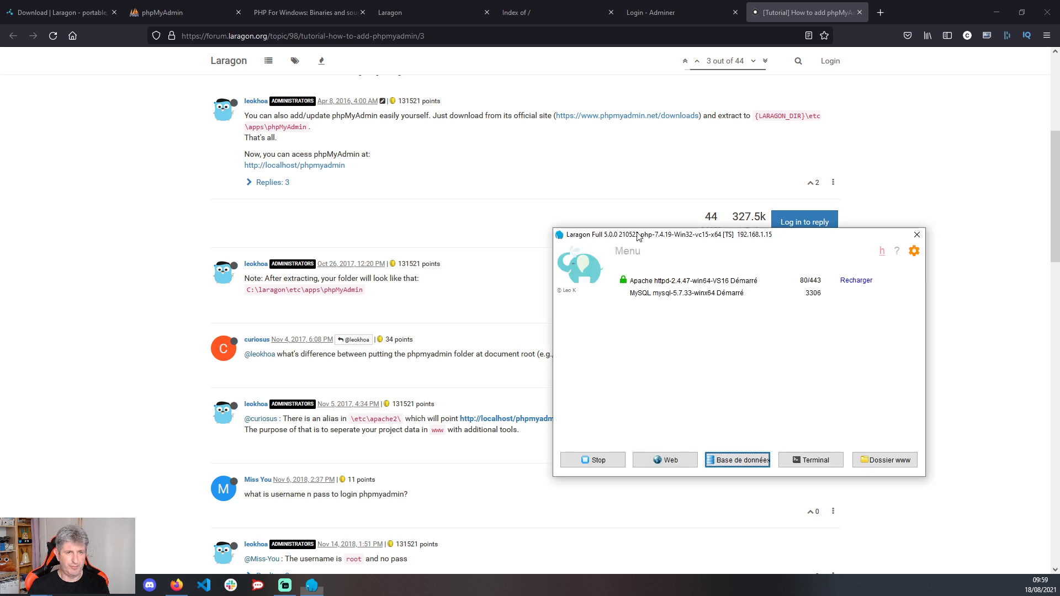
{"action": "right_click", "coordinate": [738, 364]}
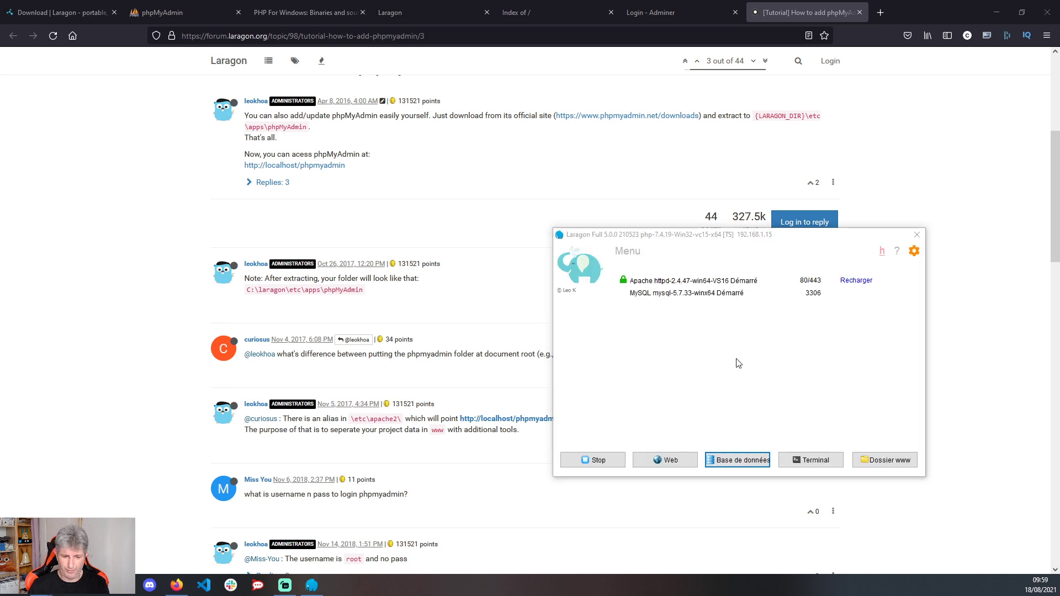
{"action": "key", "text": "alt+Tab"}
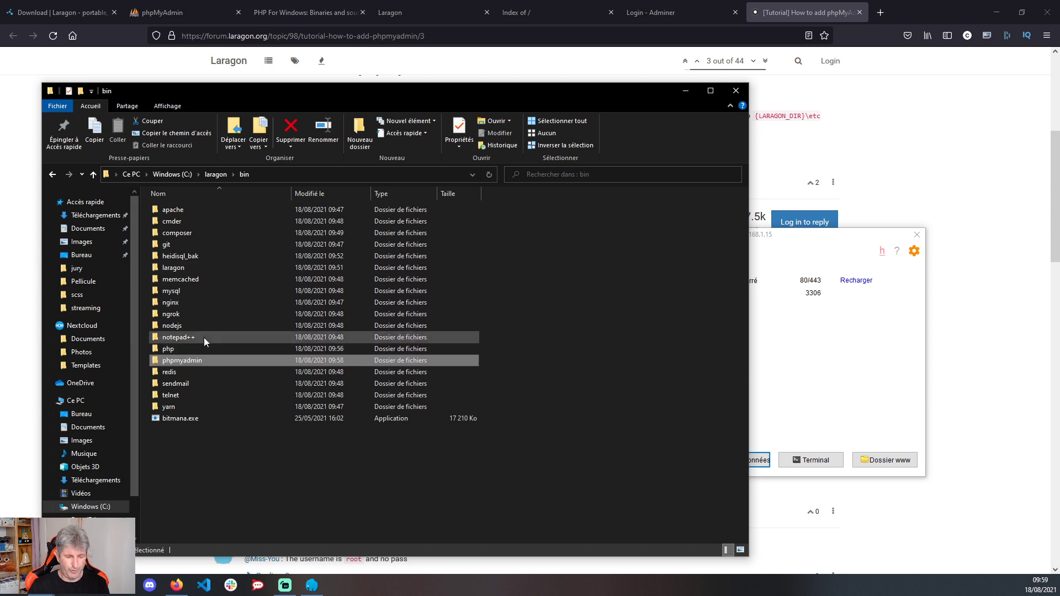
- Paste the phpmyadmin folder into C:\laragon\etc\apps
{"action": "left_click", "coordinate": [211, 181]}
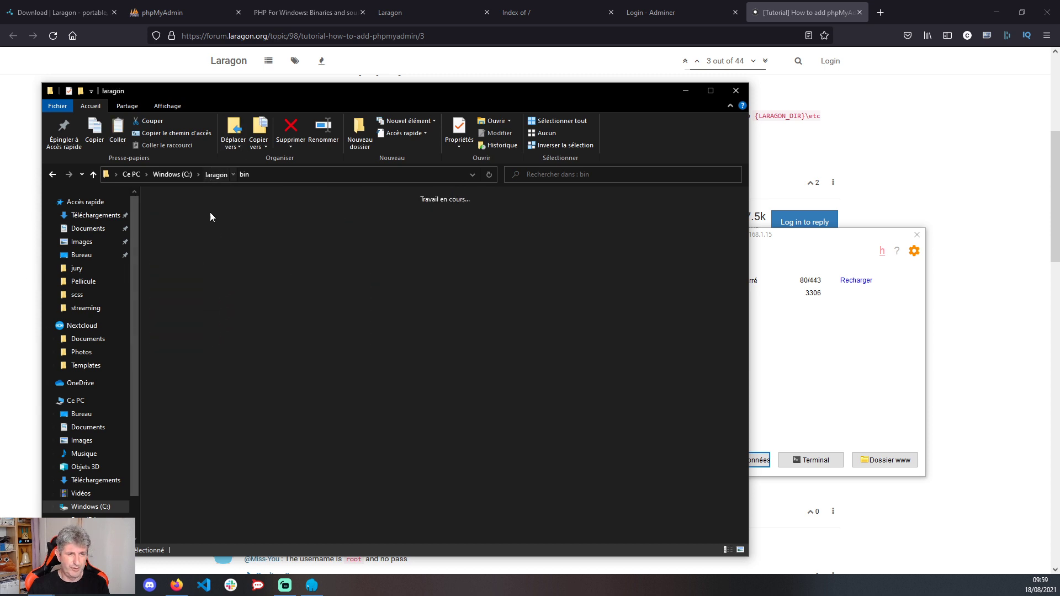
{"action": "double_click", "coordinate": [297, 228]}
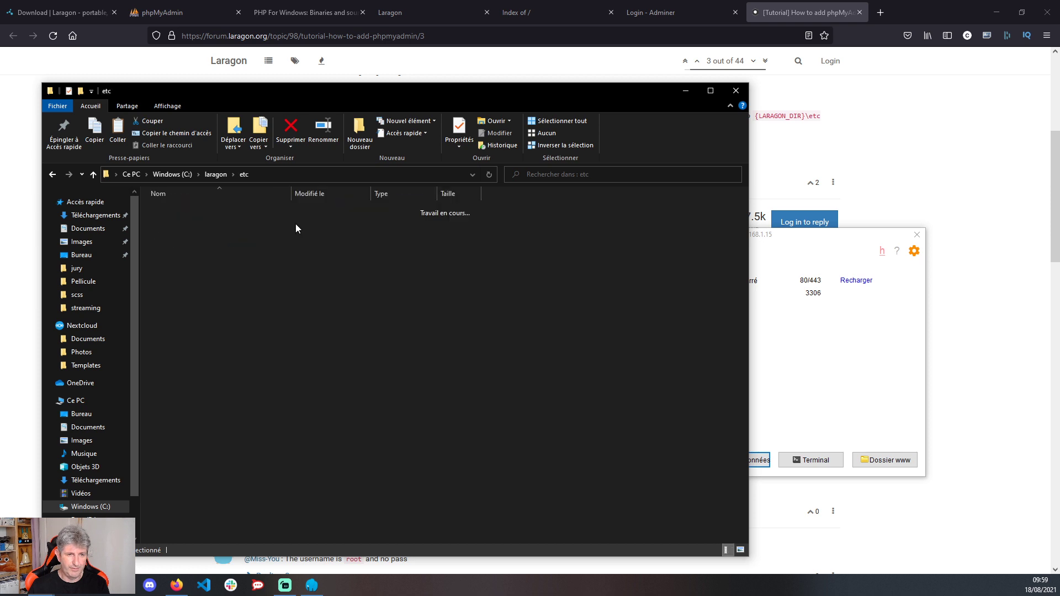
{"action": "double_click", "coordinate": [159, 221]}
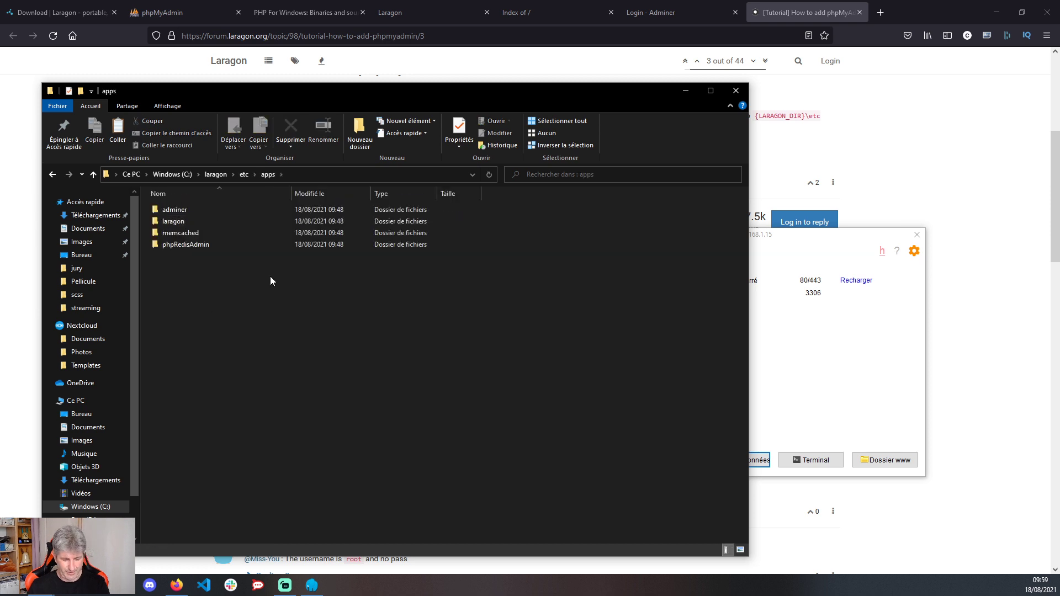
{"action": "key", "text": "ctrl+v"}
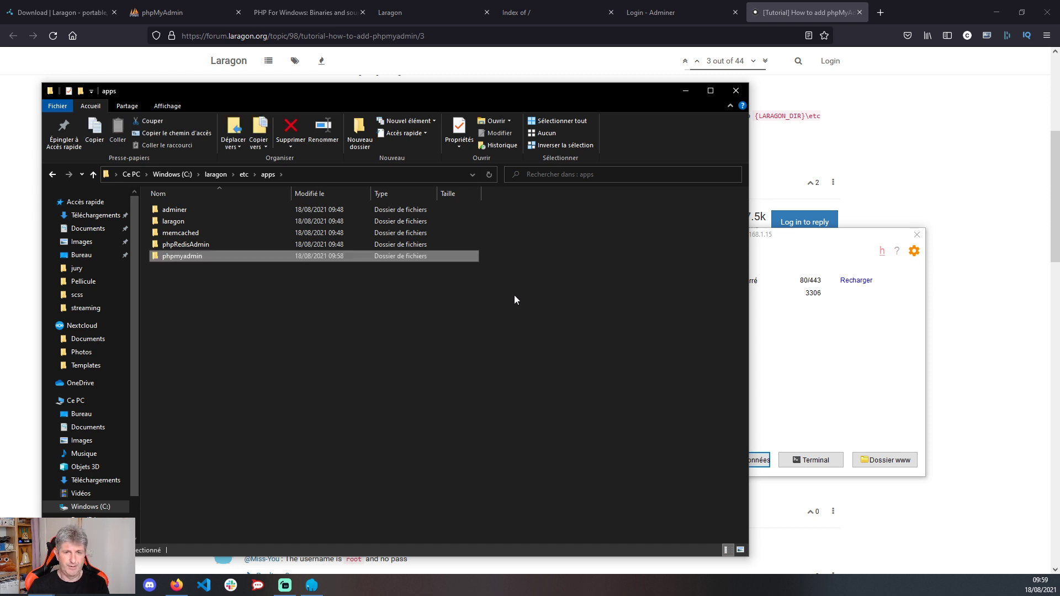
- Restart Laragon's services with Stop then Démarrer, and open localhost/phpmyadmin via Base de données
{"action": "left_click", "coordinate": [816, 338]}
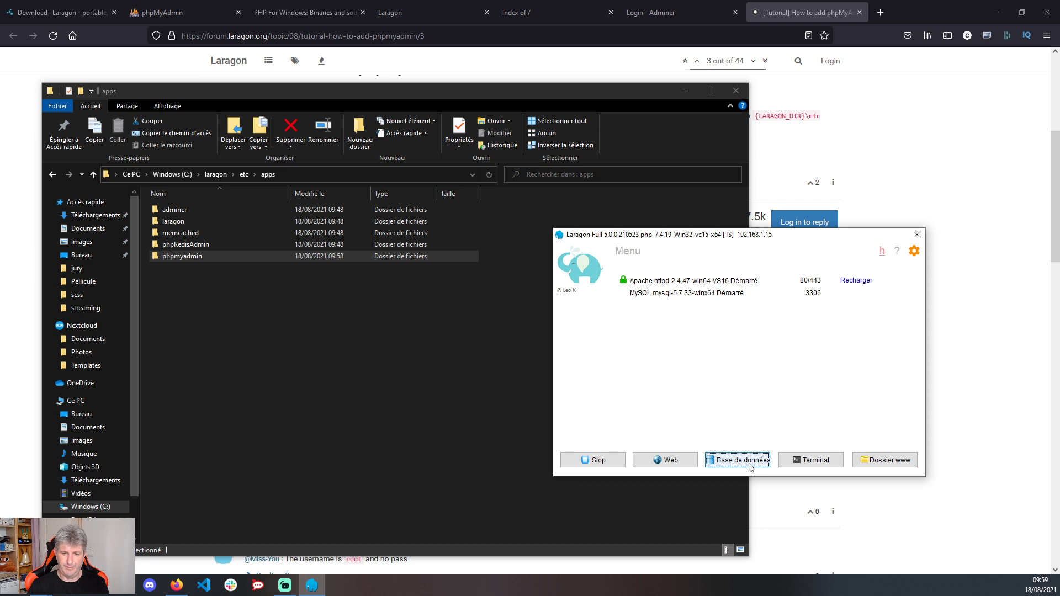
{"action": "left_click", "coordinate": [250, 343]}
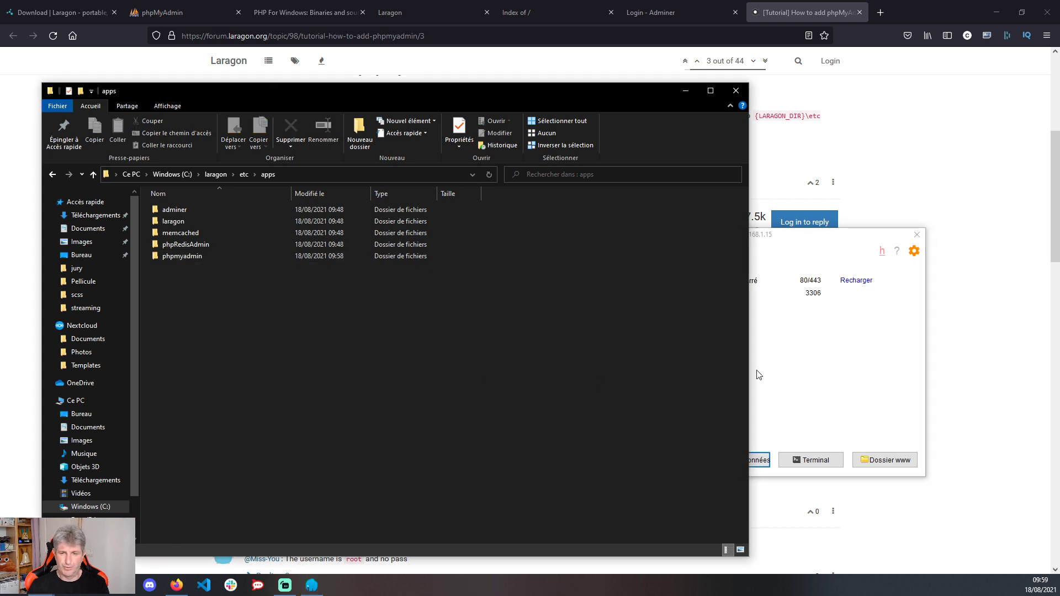
{"action": "left_click", "coordinate": [861, 363]}
{"action": "left_click", "coordinate": [590, 460]}
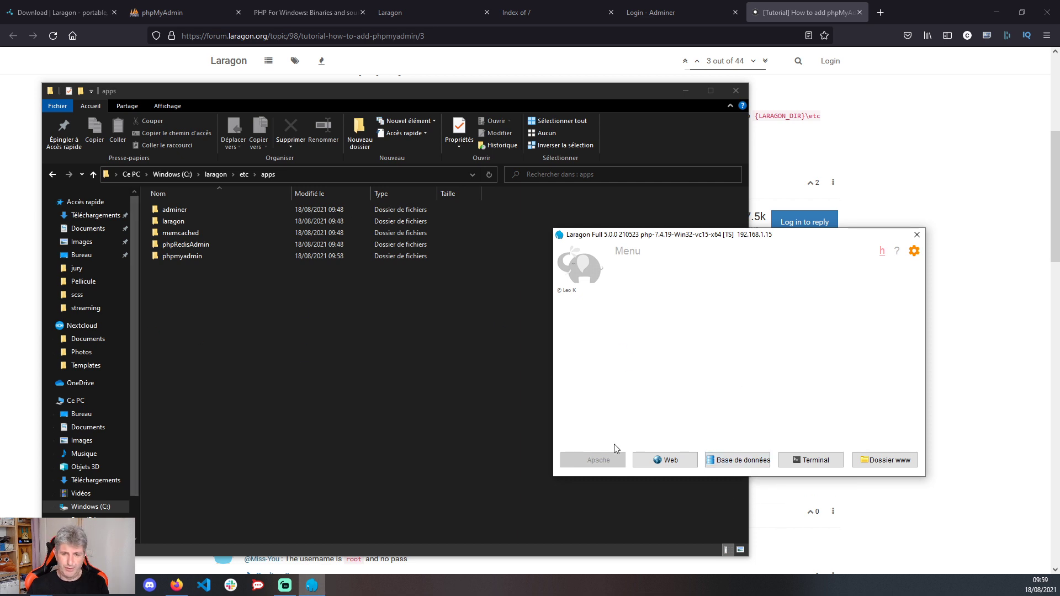
{"action": "left_click", "coordinate": [591, 460]}
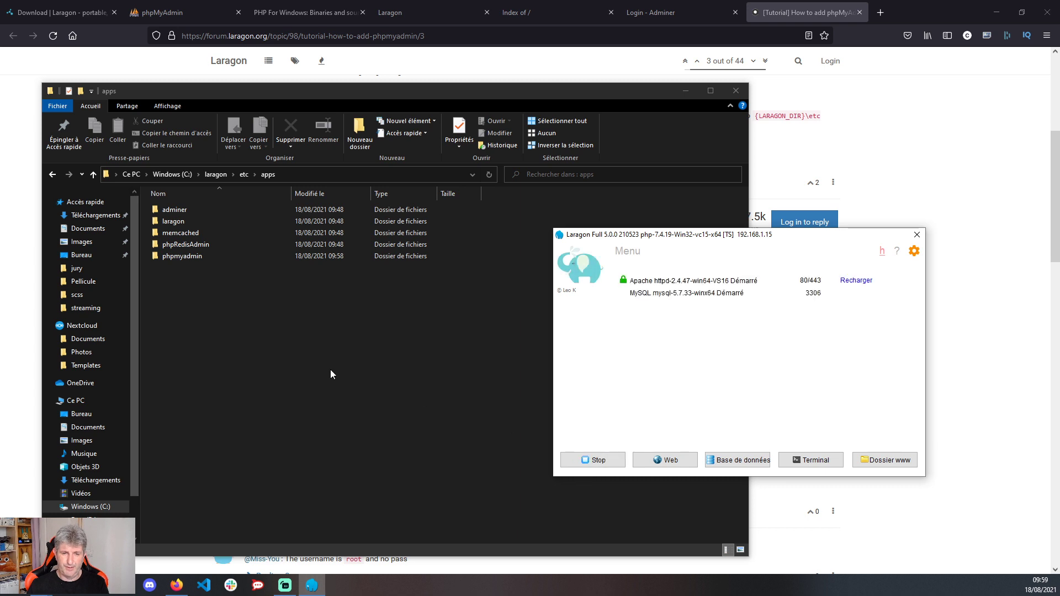
{"action": "left_click", "coordinate": [737, 464]}
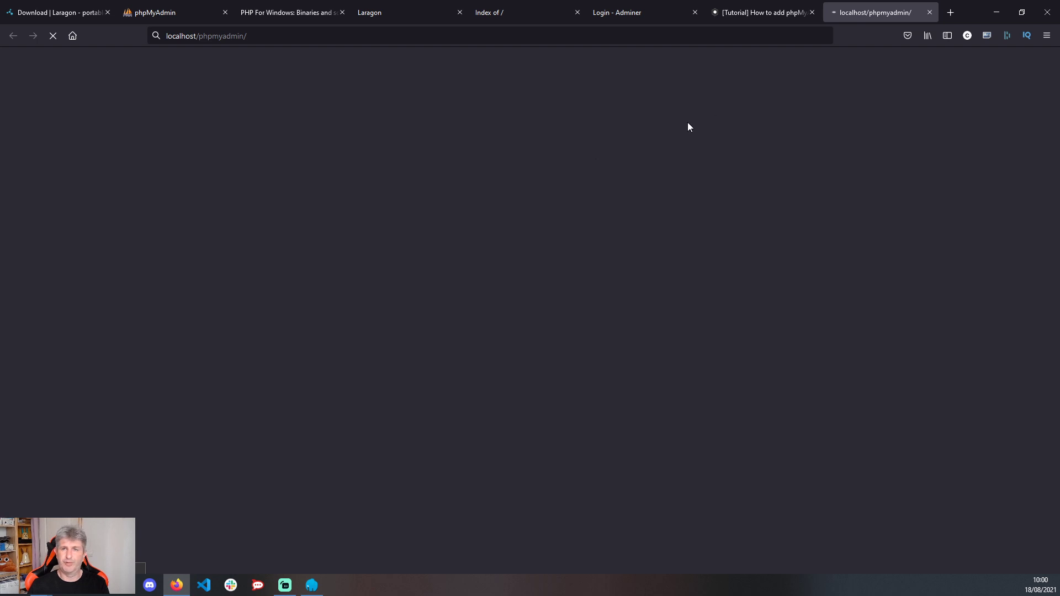
- Close the Adminer tab and log in to phpMyAdmin as root
{"action": "left_click", "coordinate": [694, 12]}
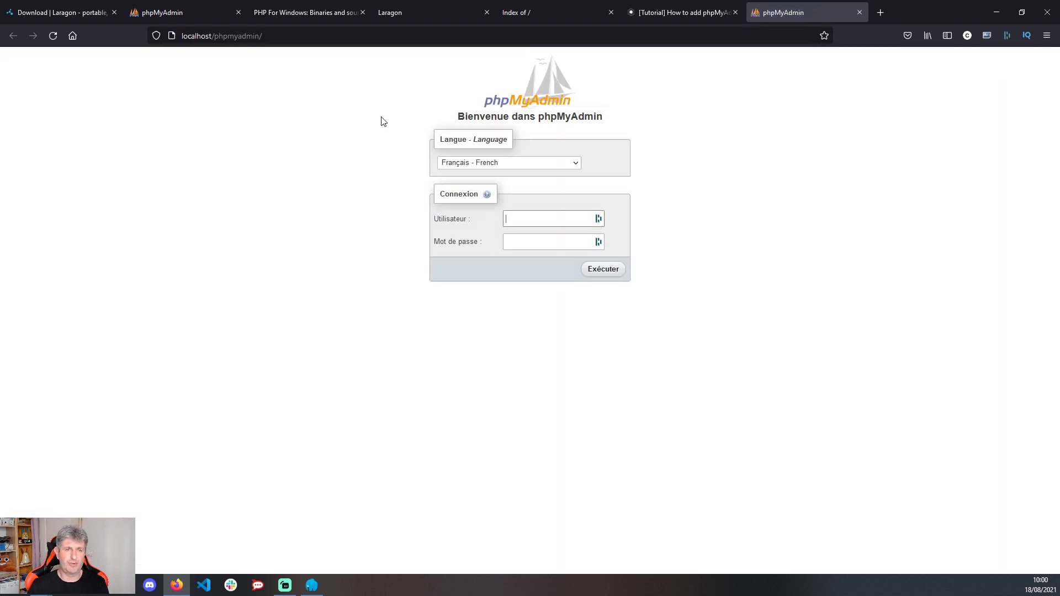
{"action": "left_click", "coordinate": [541, 215]}
{"action": "type", "text": "root"}
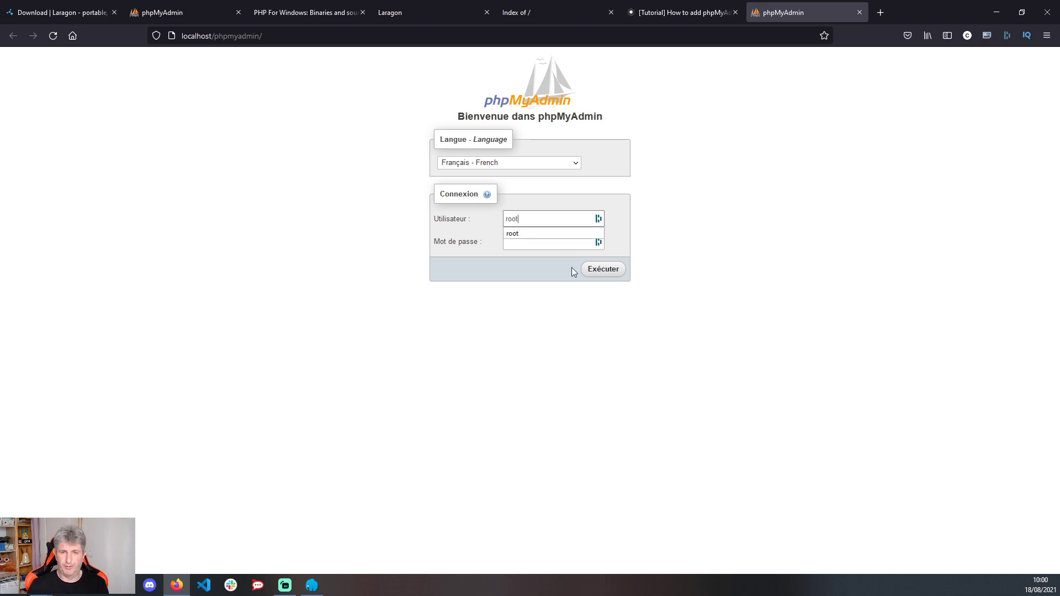
{"action": "left_click", "coordinate": [603, 270]}
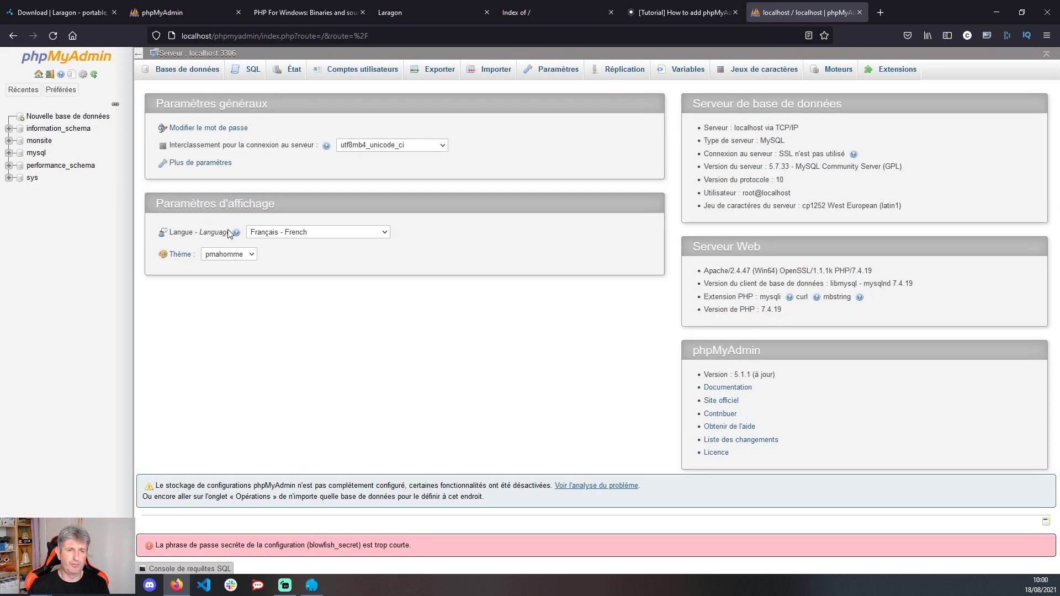
- Switch phpMyAdmin's theme to Metro and minimize Firefox
{"action": "left_click", "coordinate": [201, 255]}
{"action": "left_click", "coordinate": [216, 267]}
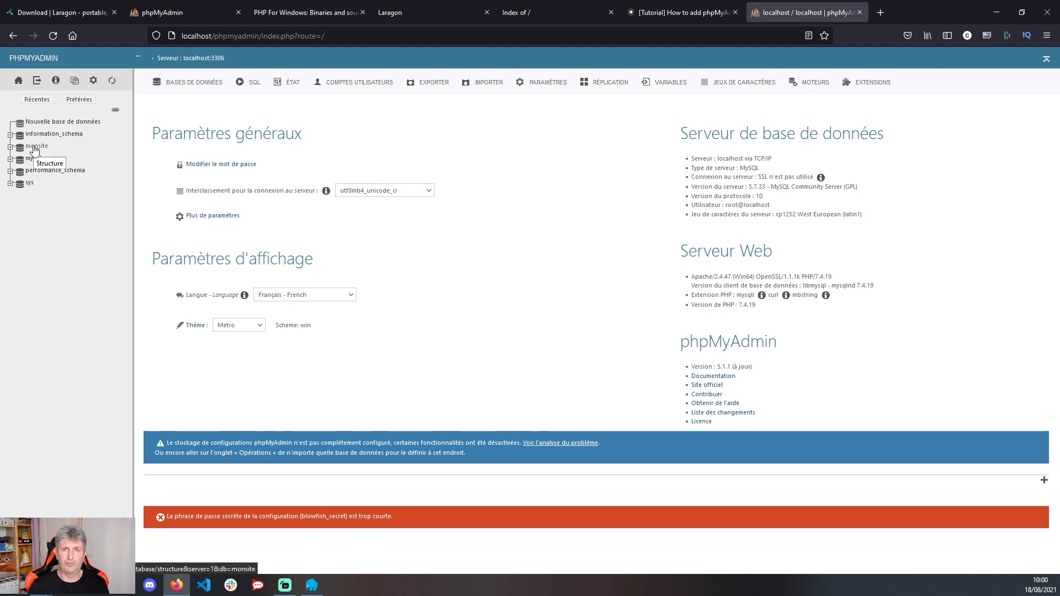
{"action": "left_click", "coordinate": [996, 12]}
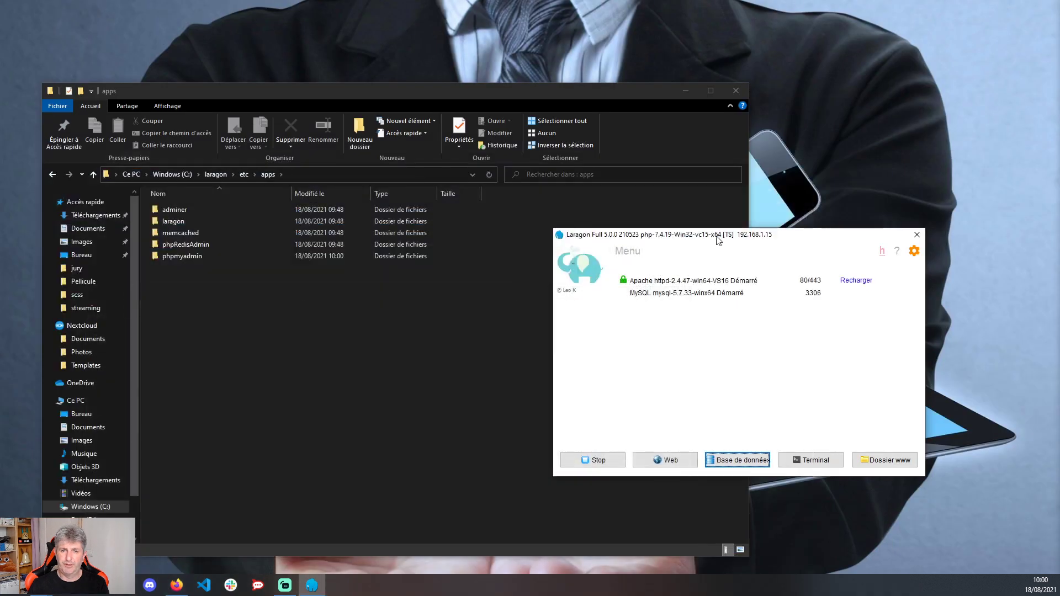